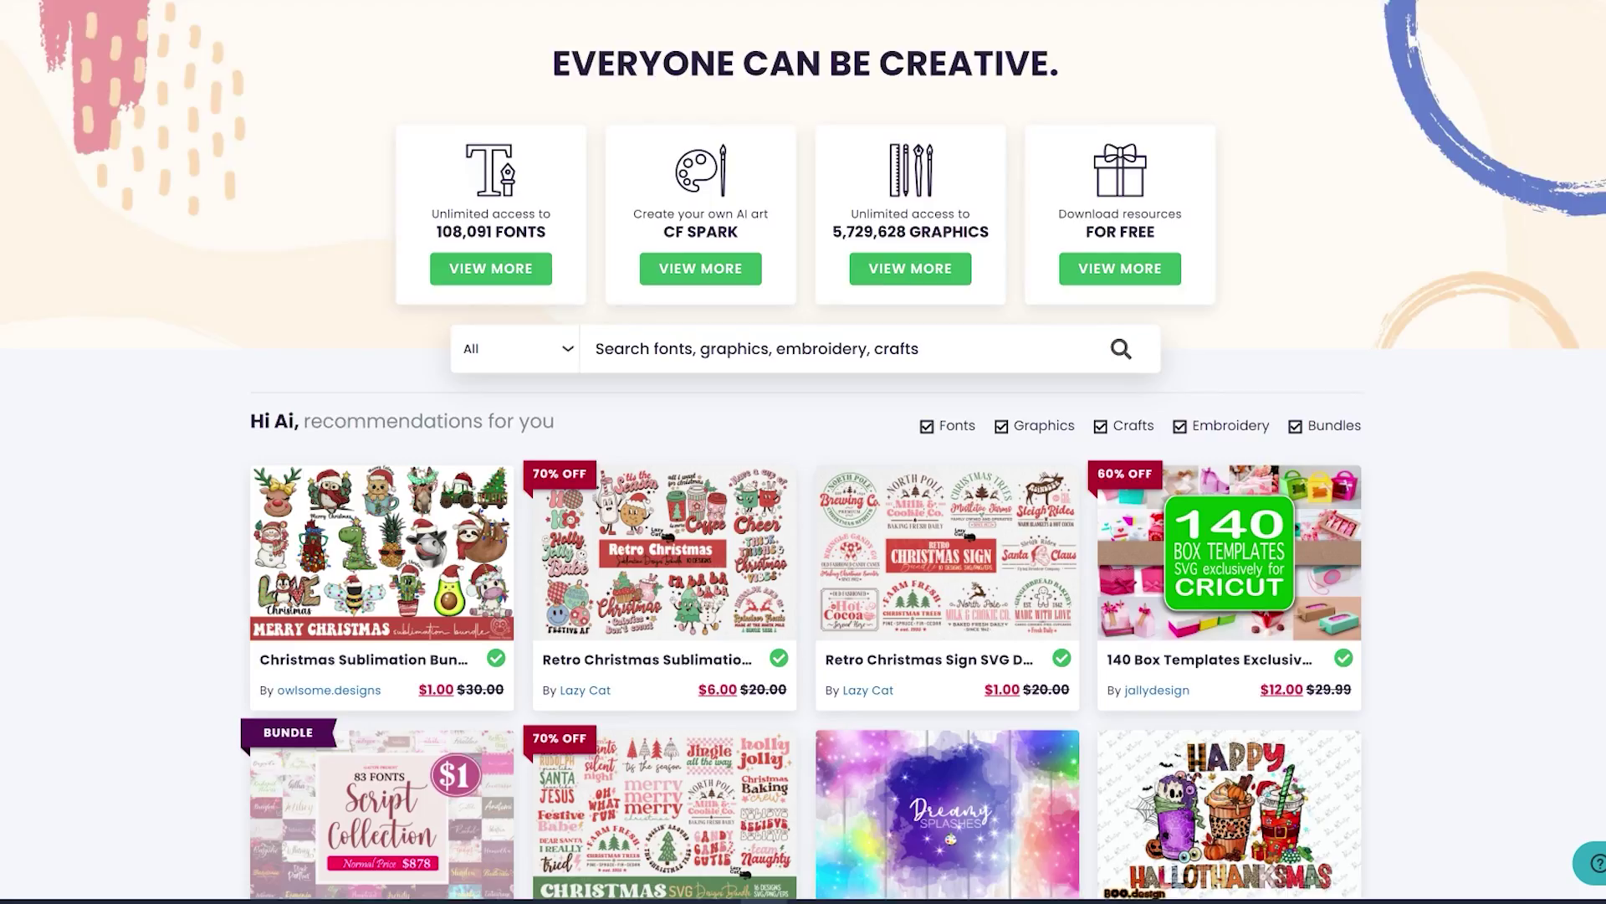
Step: Scroll through the product grid and designer perks page to reach CF Spark's community creations
scroll(804, 452, down, 5)
scroll(804, 452, down, 15)
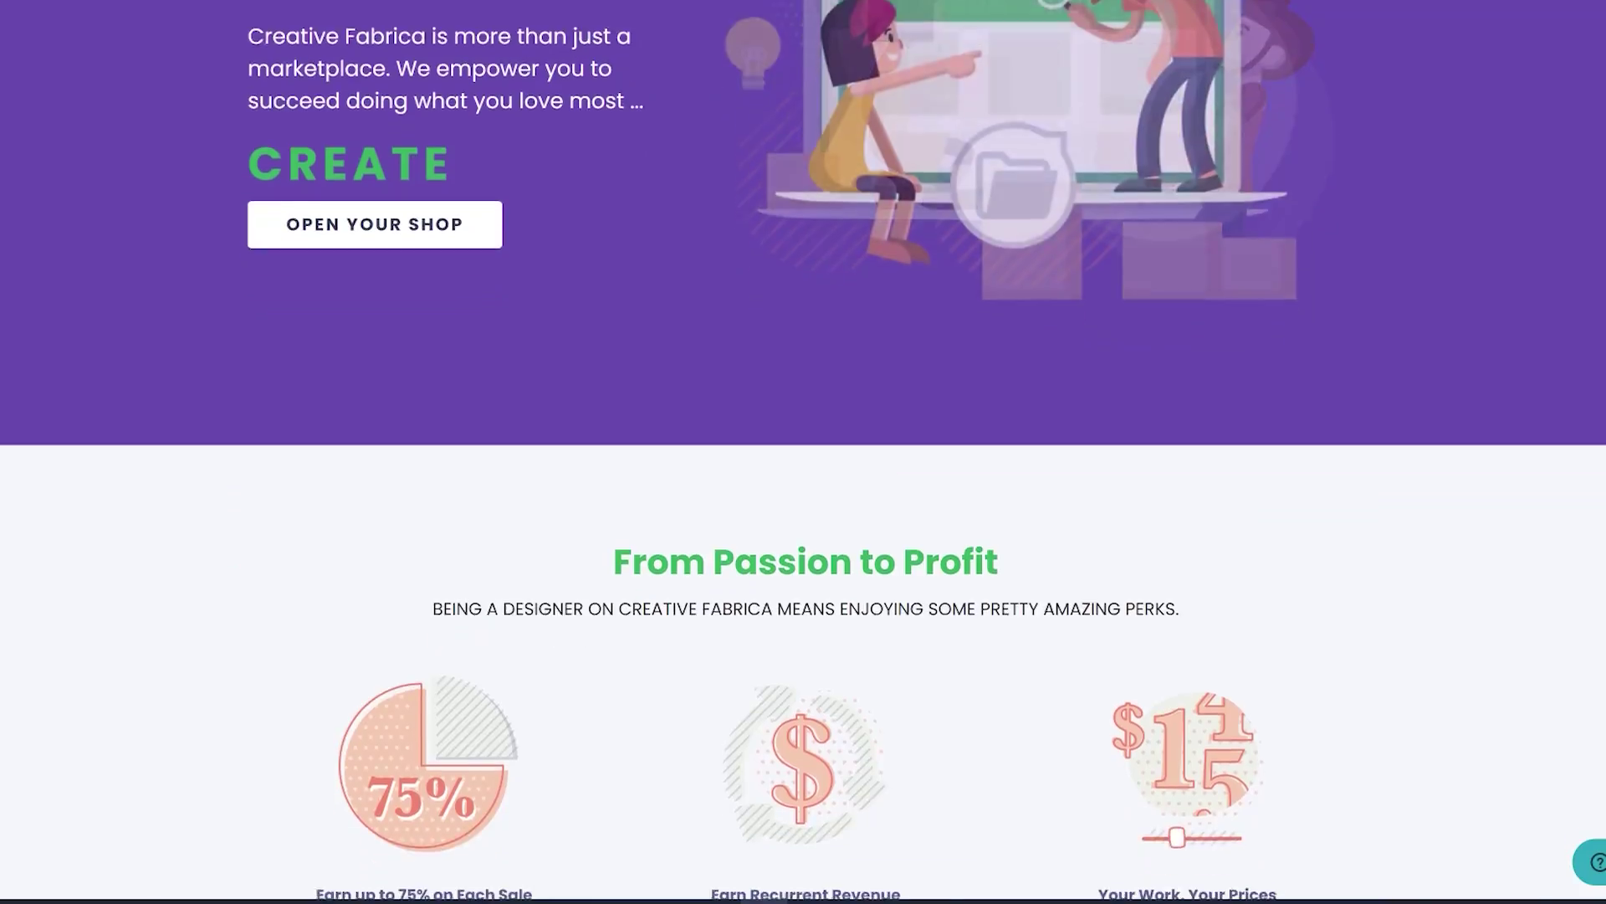
scroll(803, 452, down, 6)
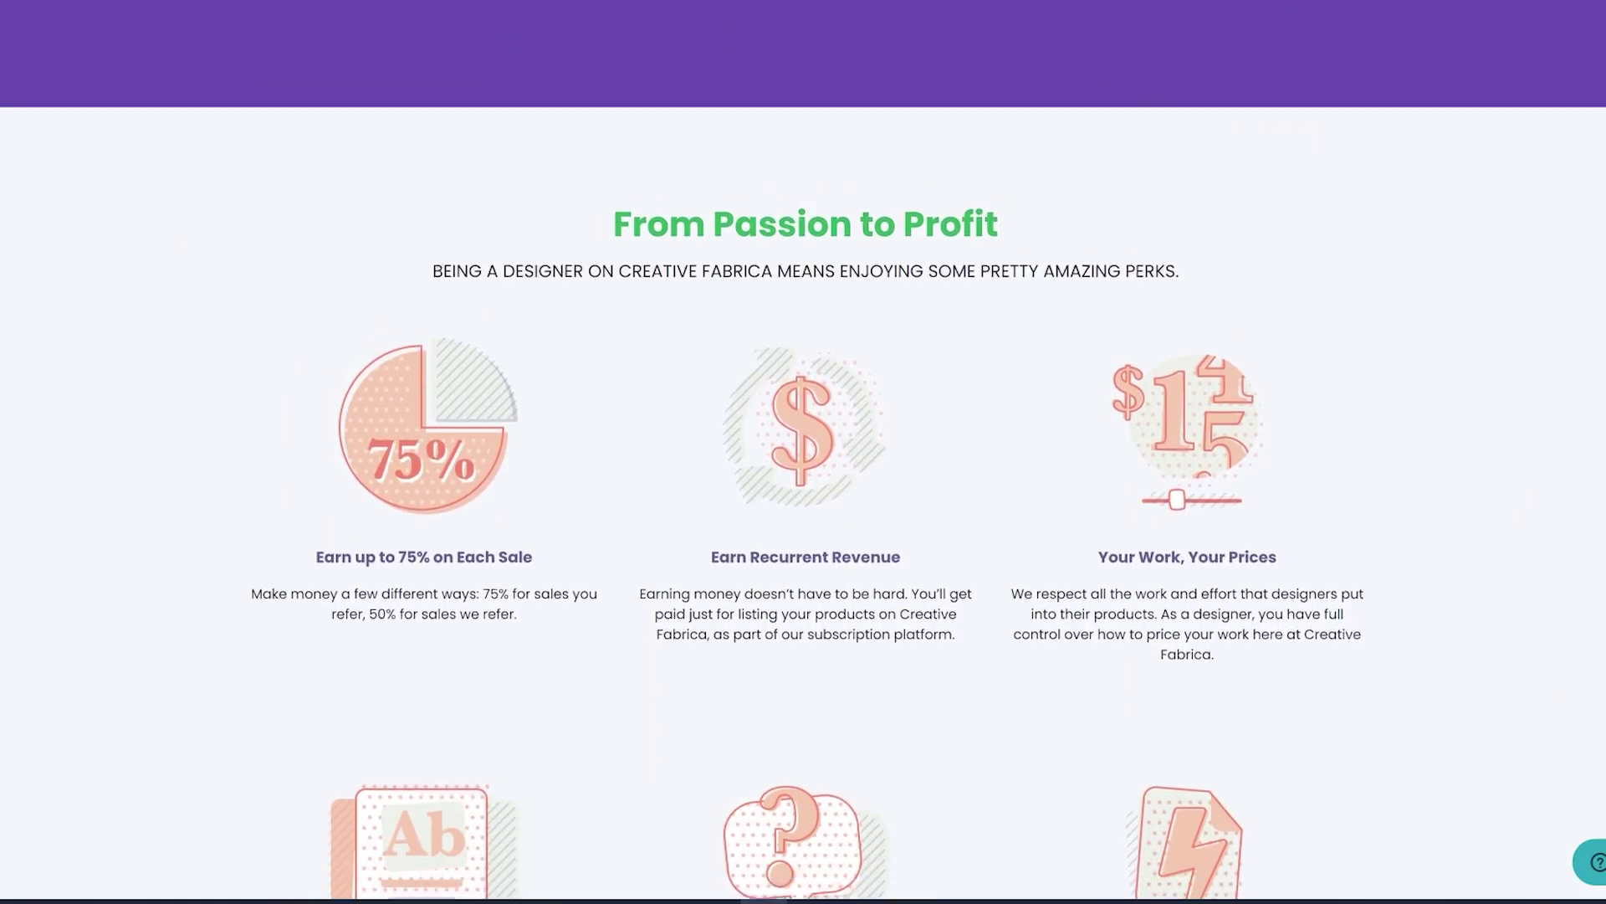
scroll(803, 452, down, 5)
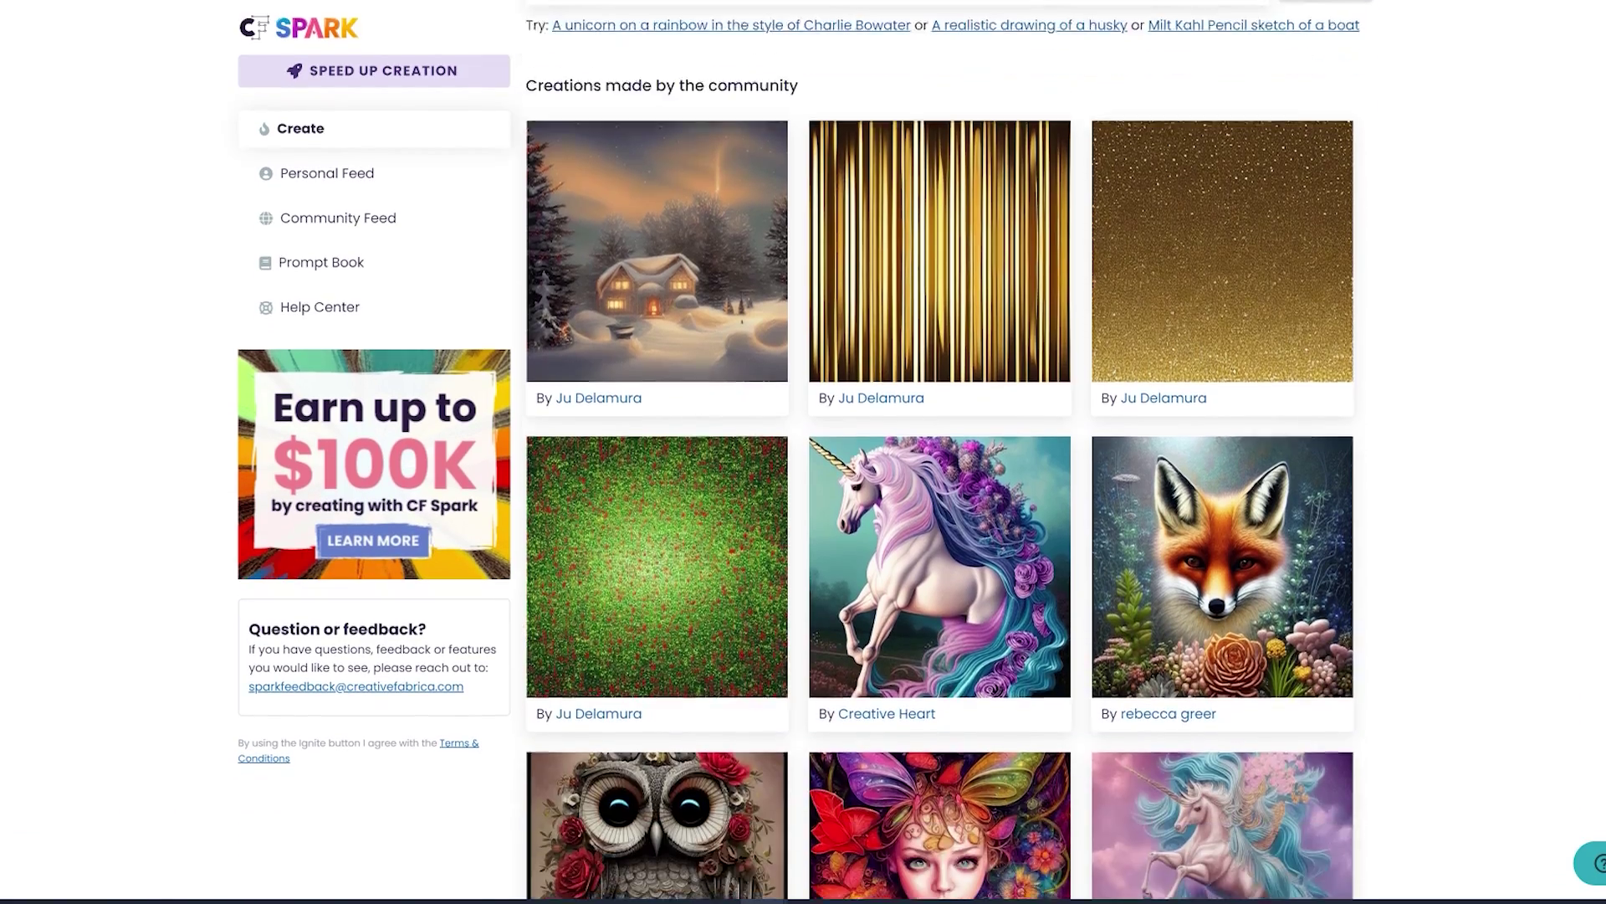
Step: Scroll down the CF Spark community feed past owls, unicorns, portraits, Halloween and winter scenes
scroll(939, 502, down, 17)
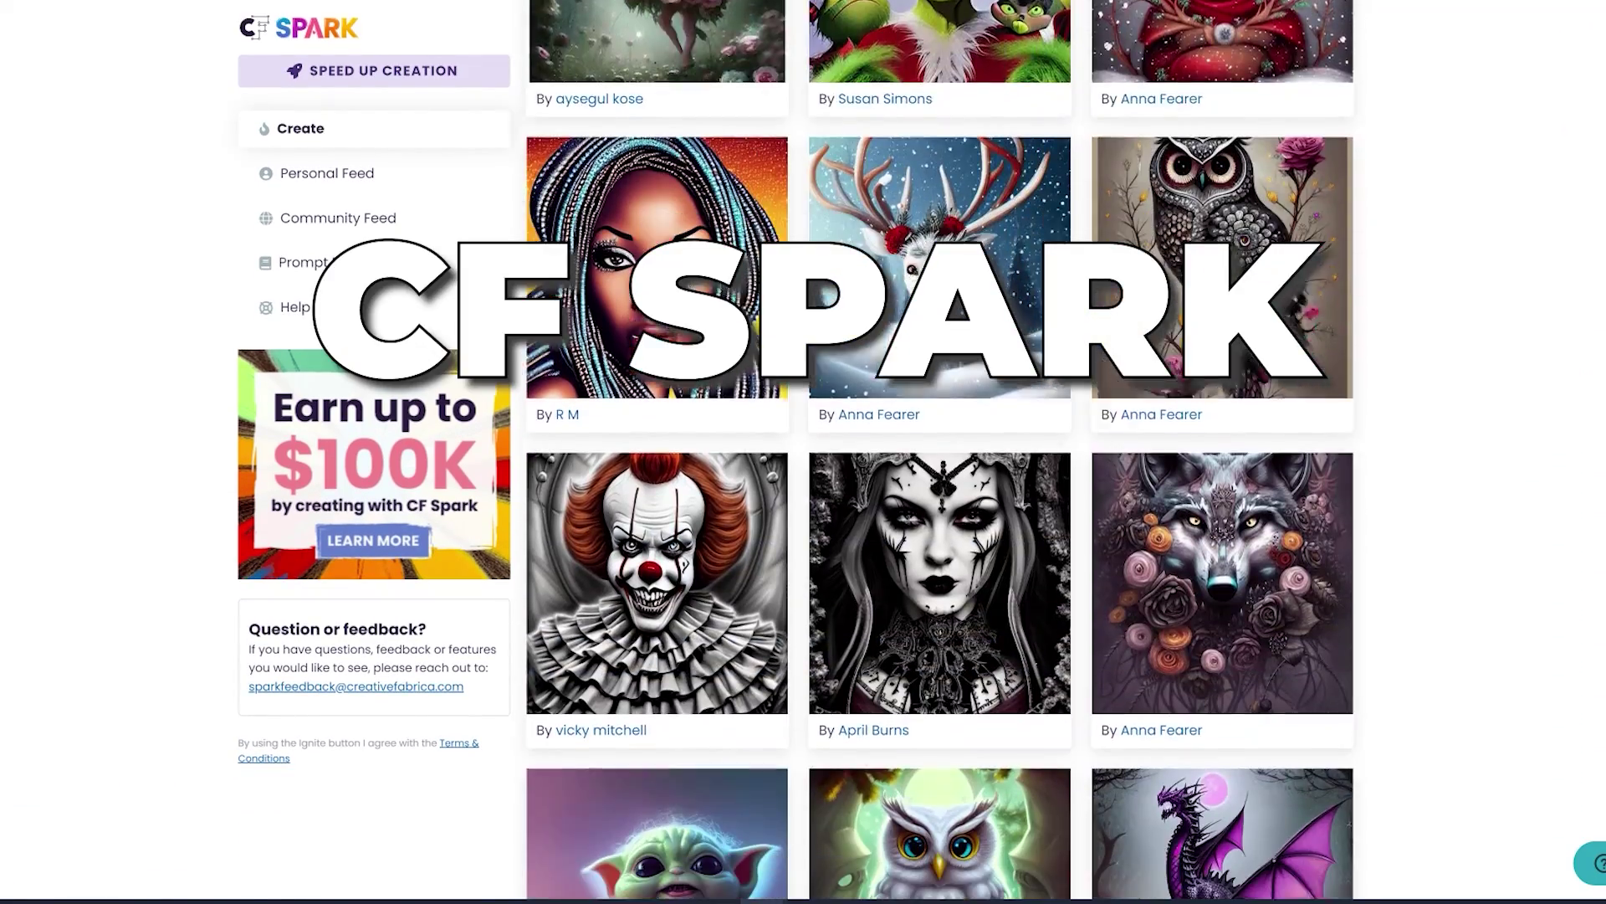
scroll(939, 502, down, 16)
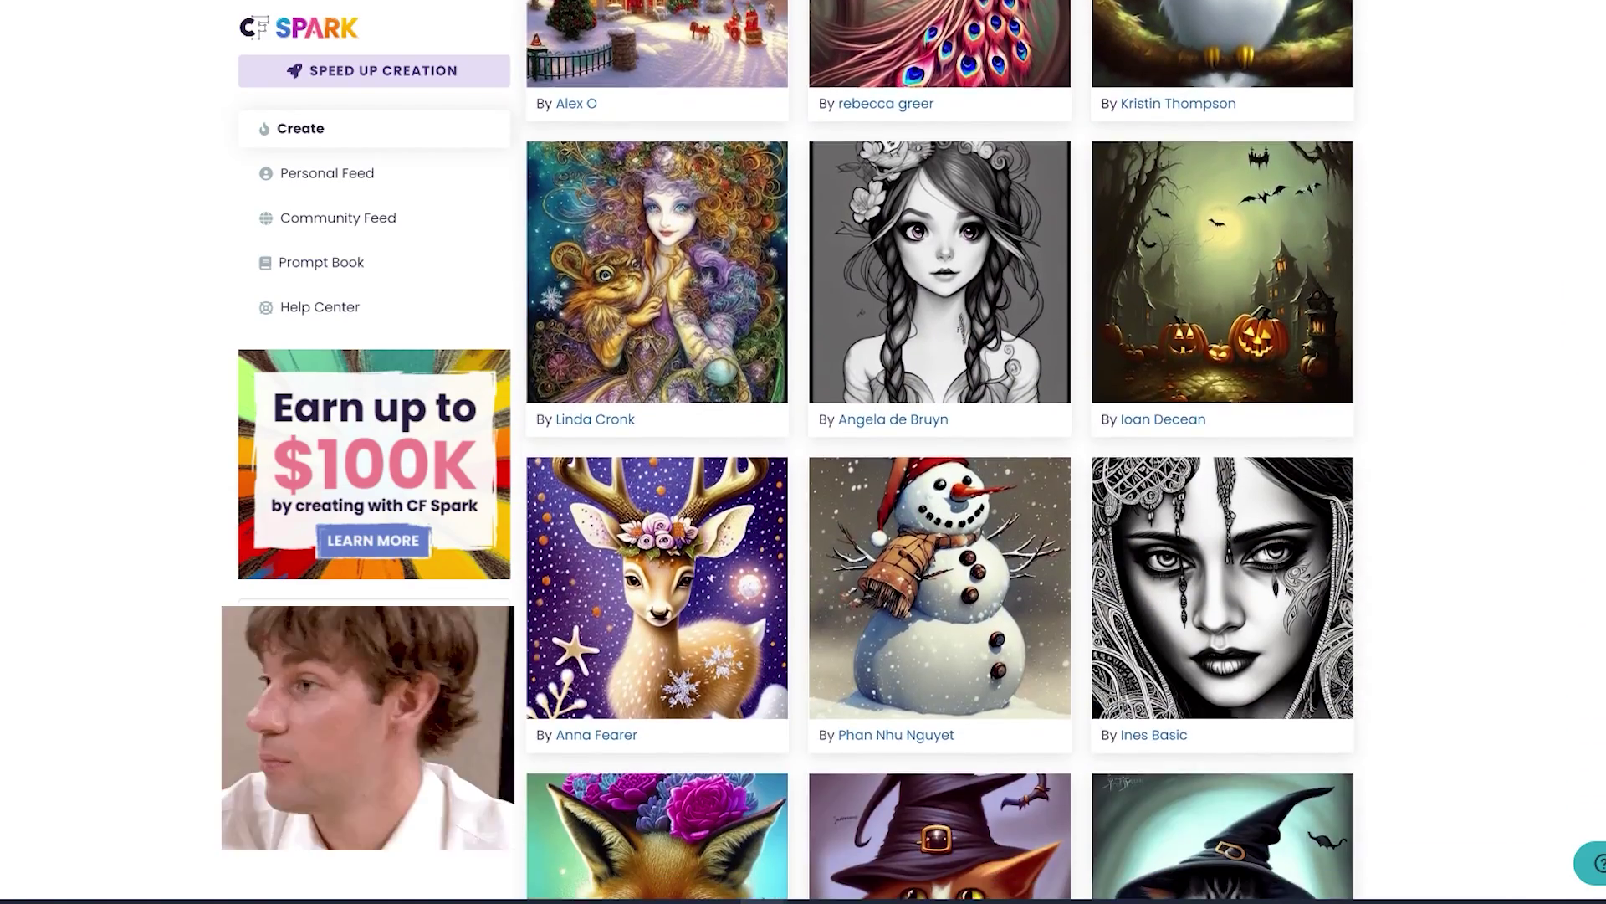
scroll(939, 502, down, 20)
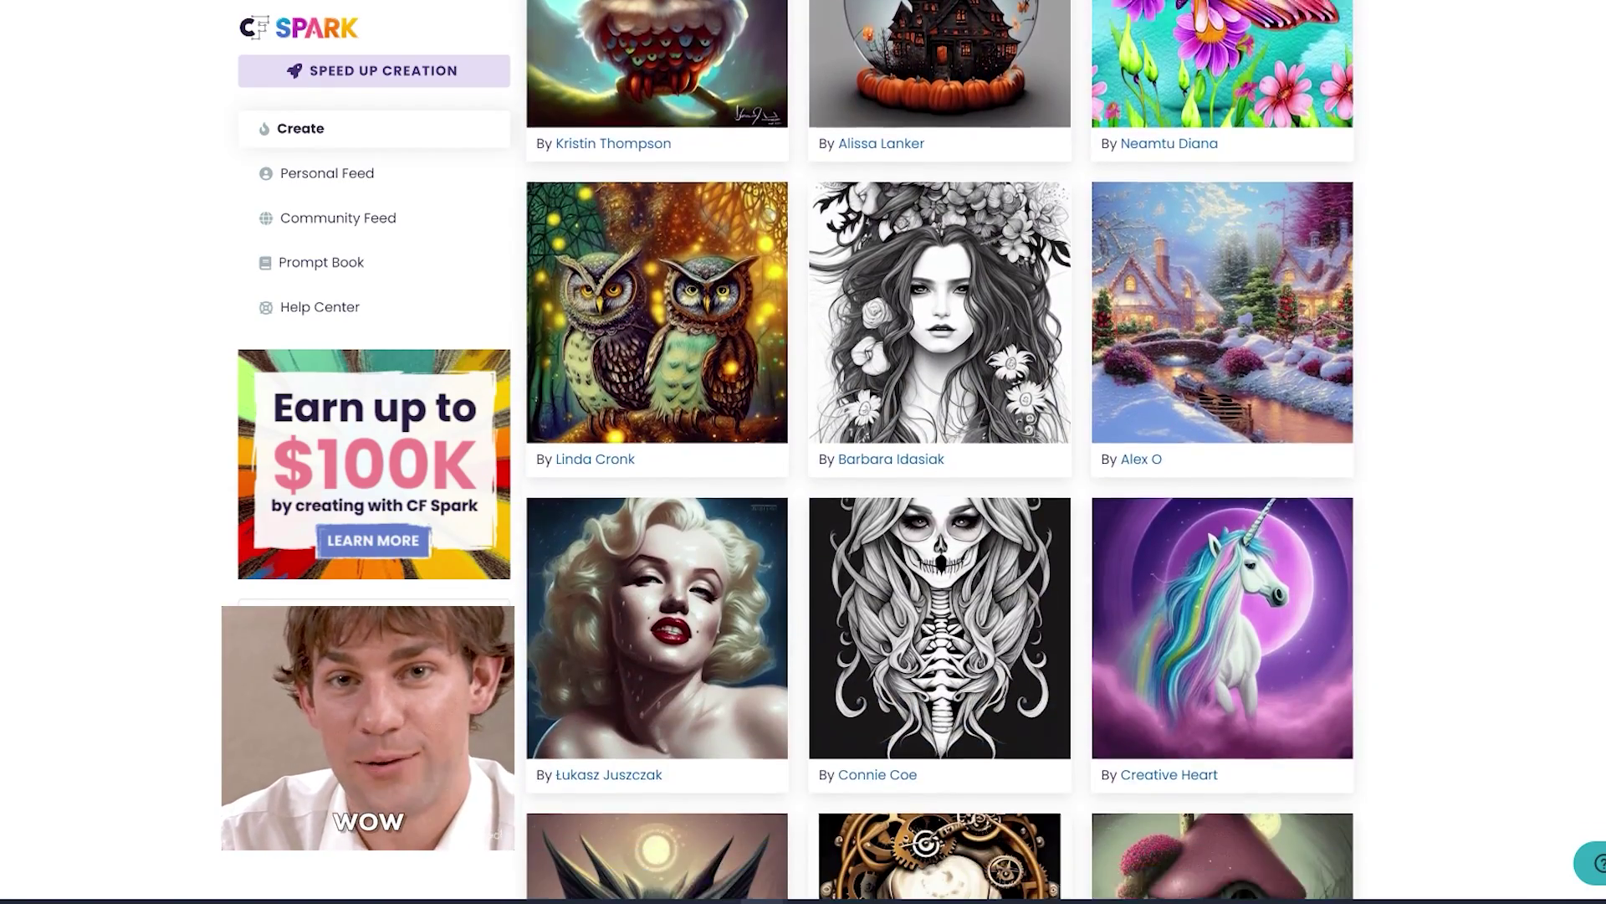
scroll(939, 501, down, 20)
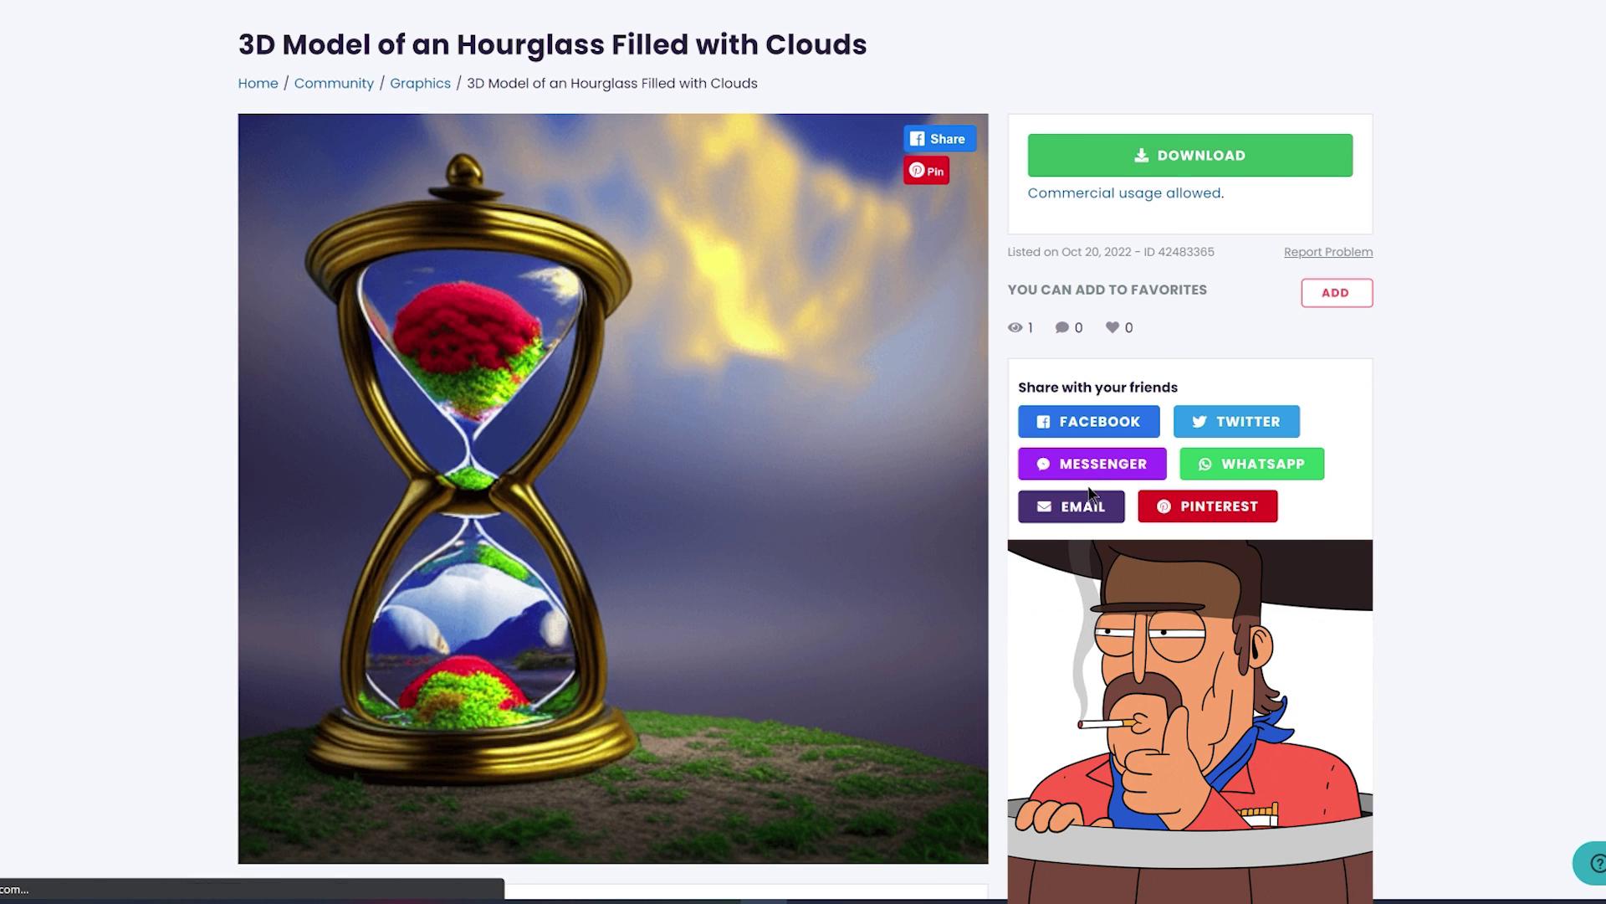
Step: Read through the $100K CF Spark contest article with 47 winners and a $20,000 first prize
mouse_move(1089, 483)
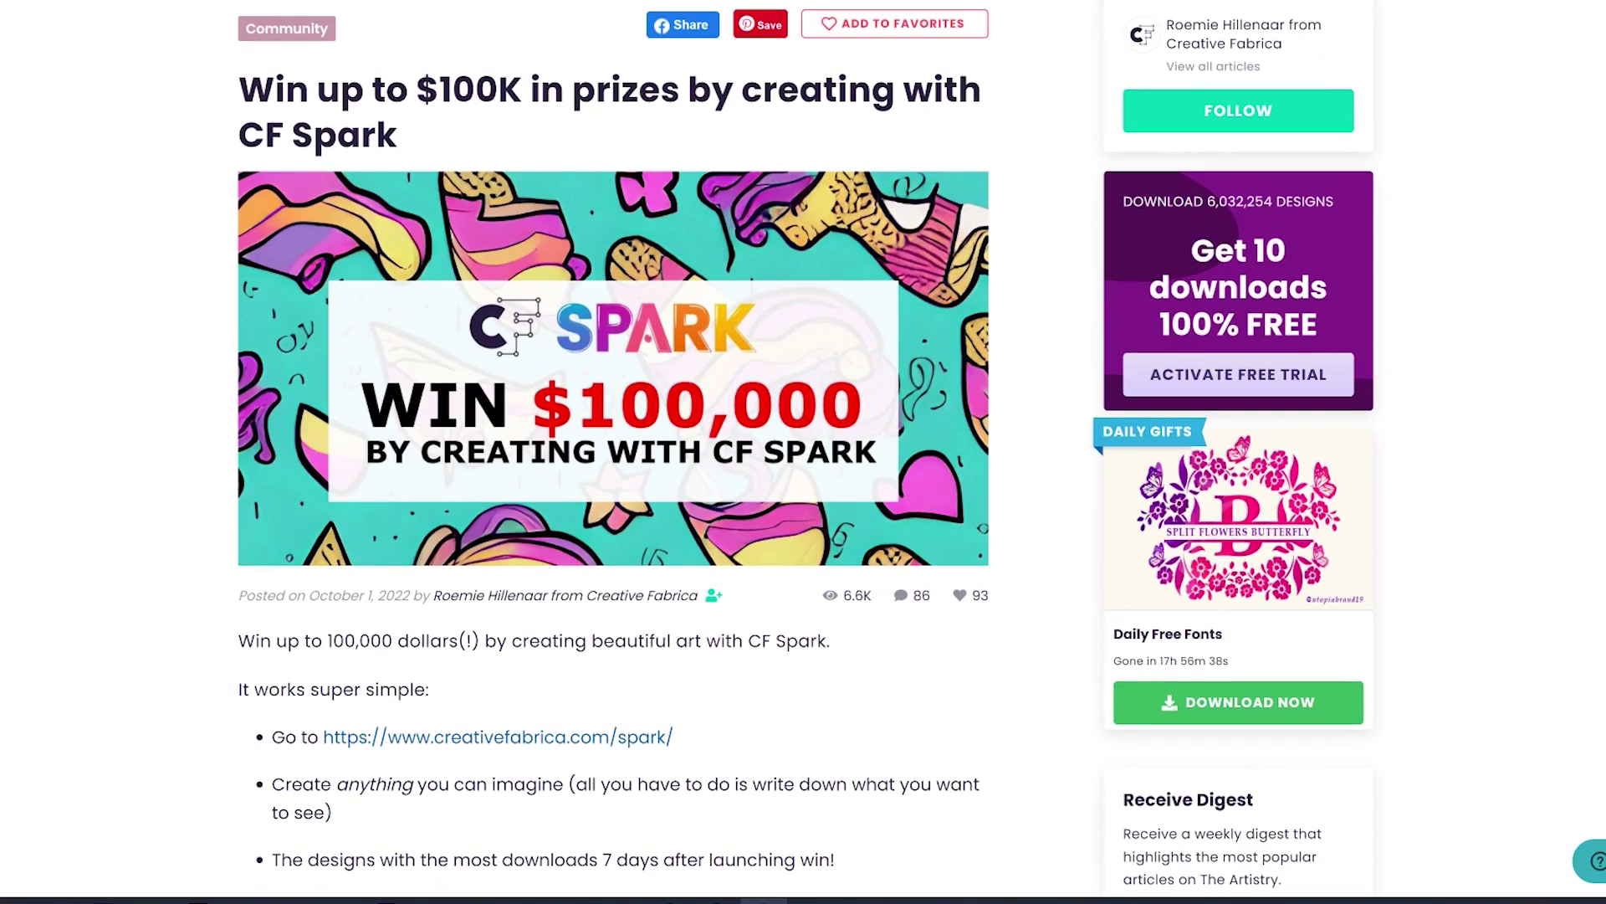
scroll(614, 452, down, 20)
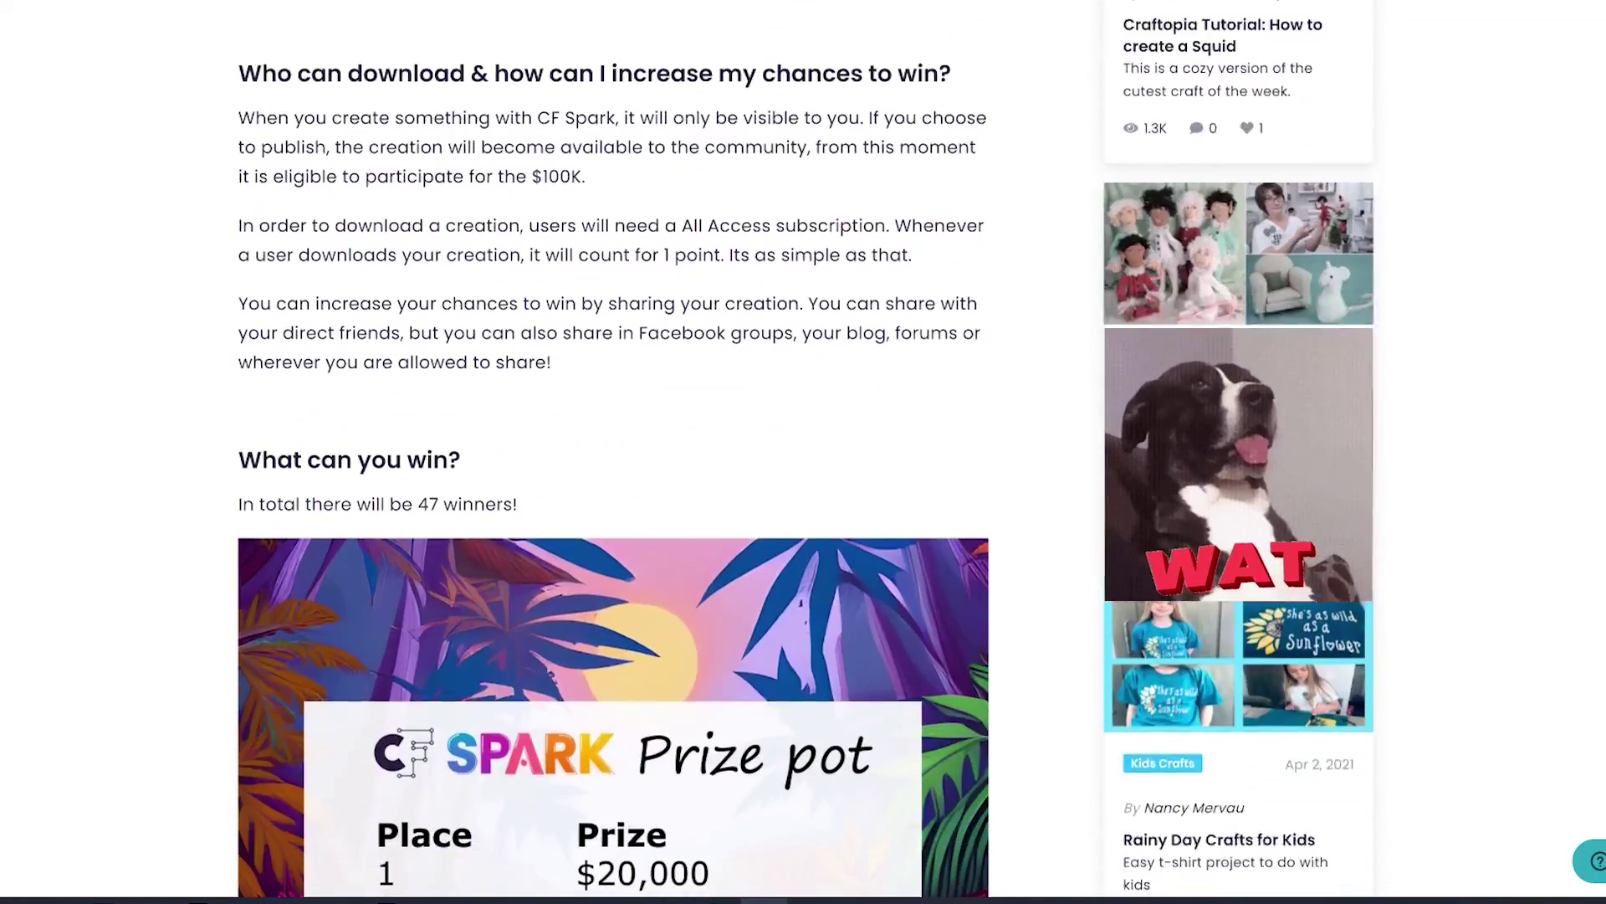
scroll(613, 451, down, 3)
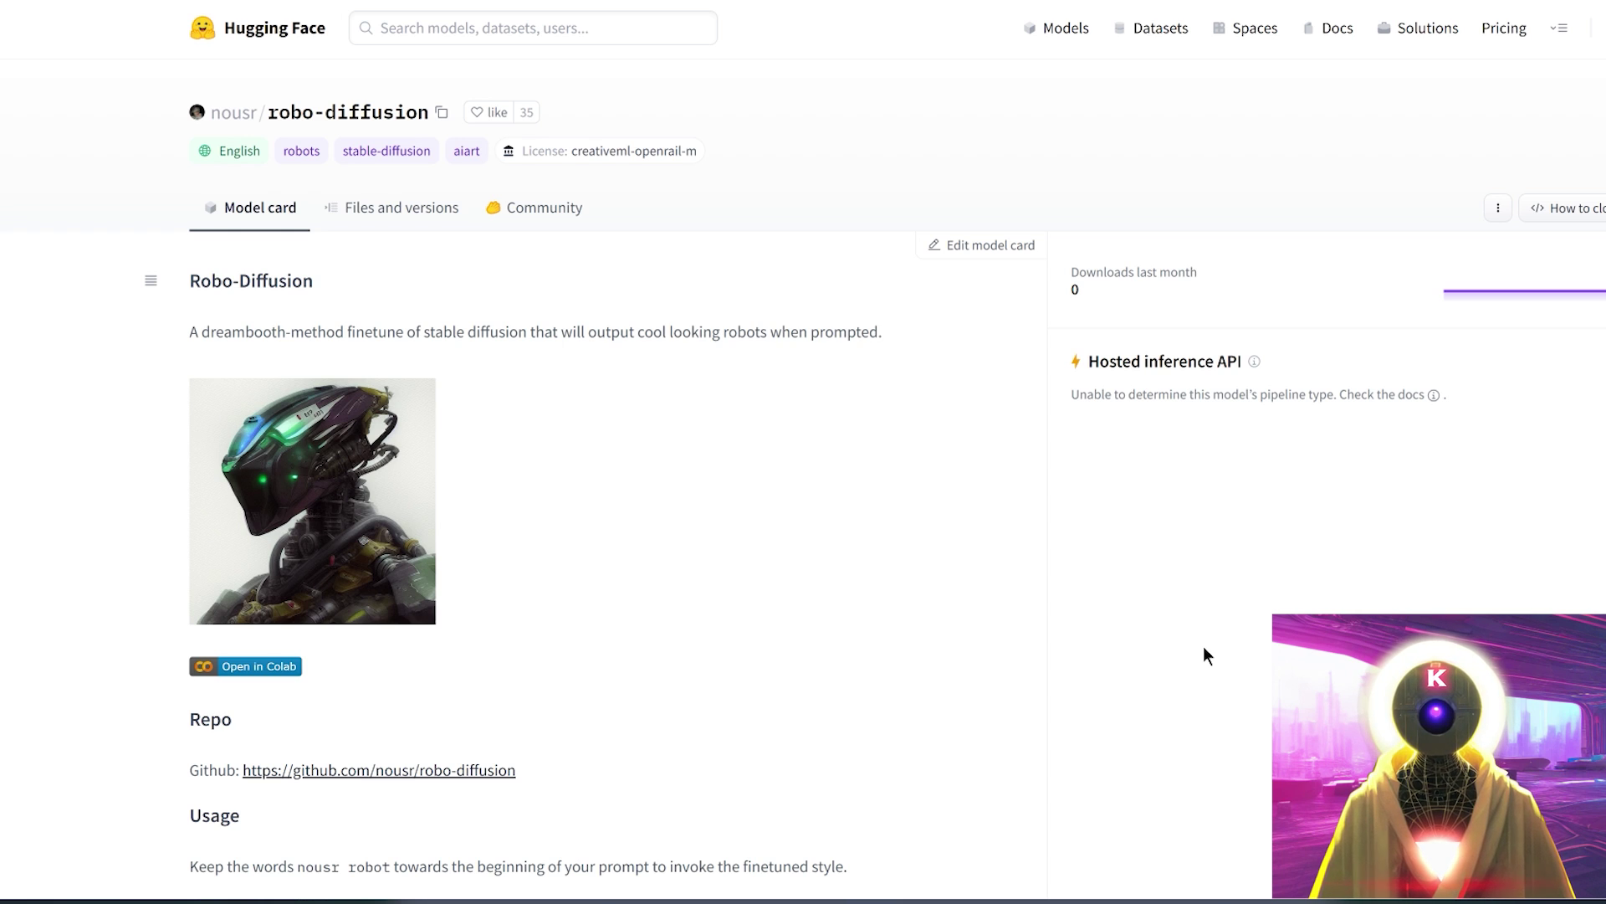
Step: Go to the repository's models folder and open the robo-diffusion-v1.ckpt file page for download
click(402, 226)
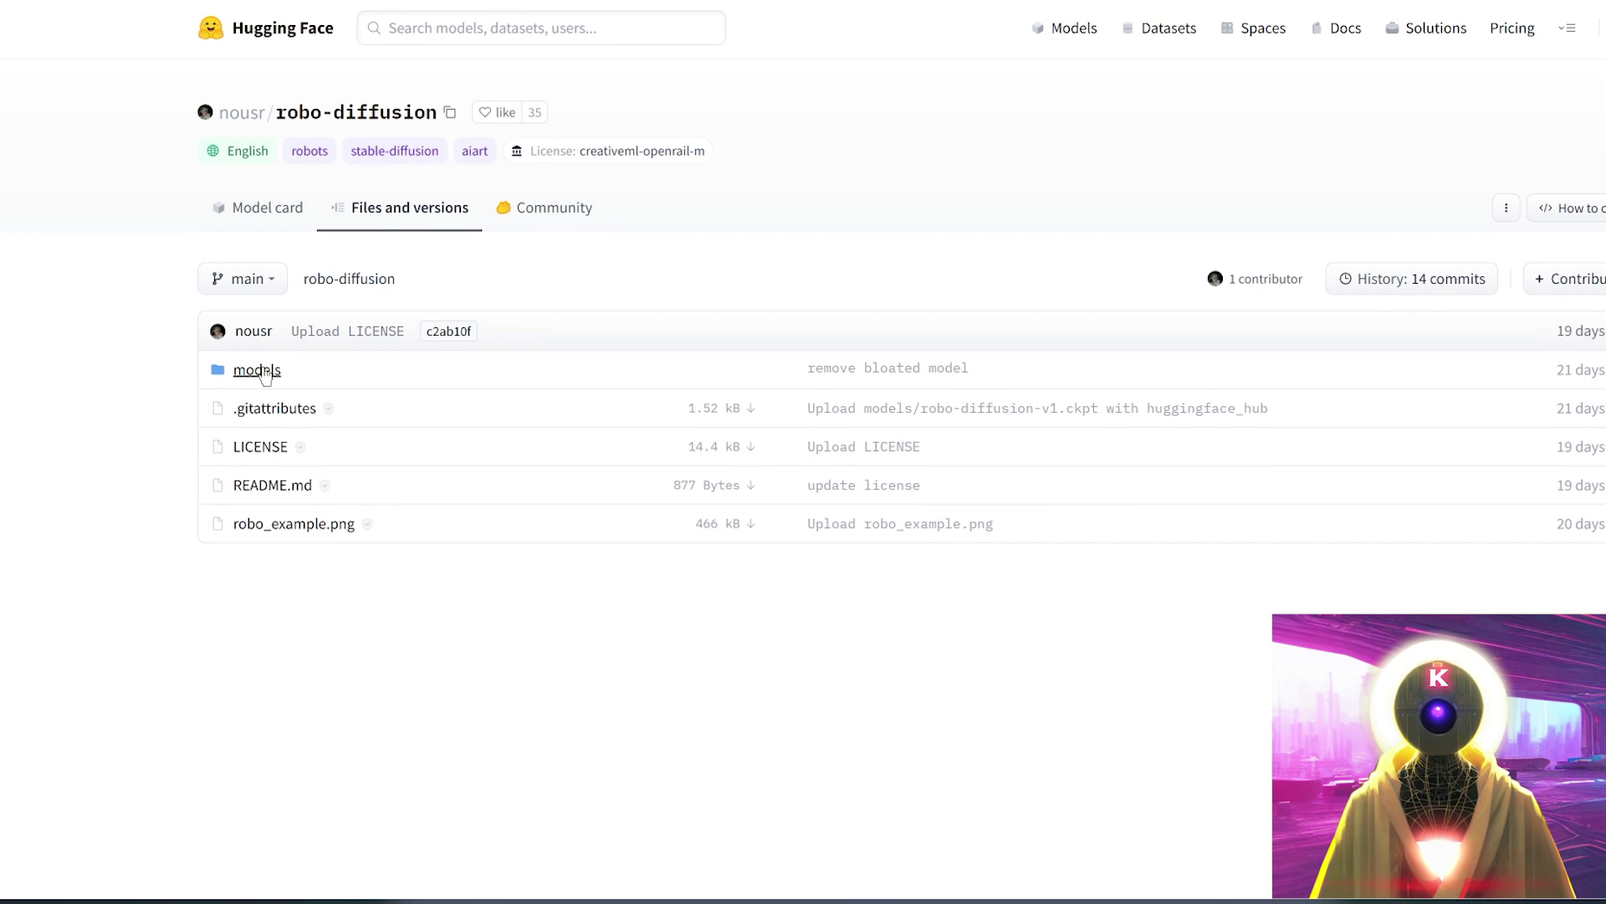
click(260, 371)
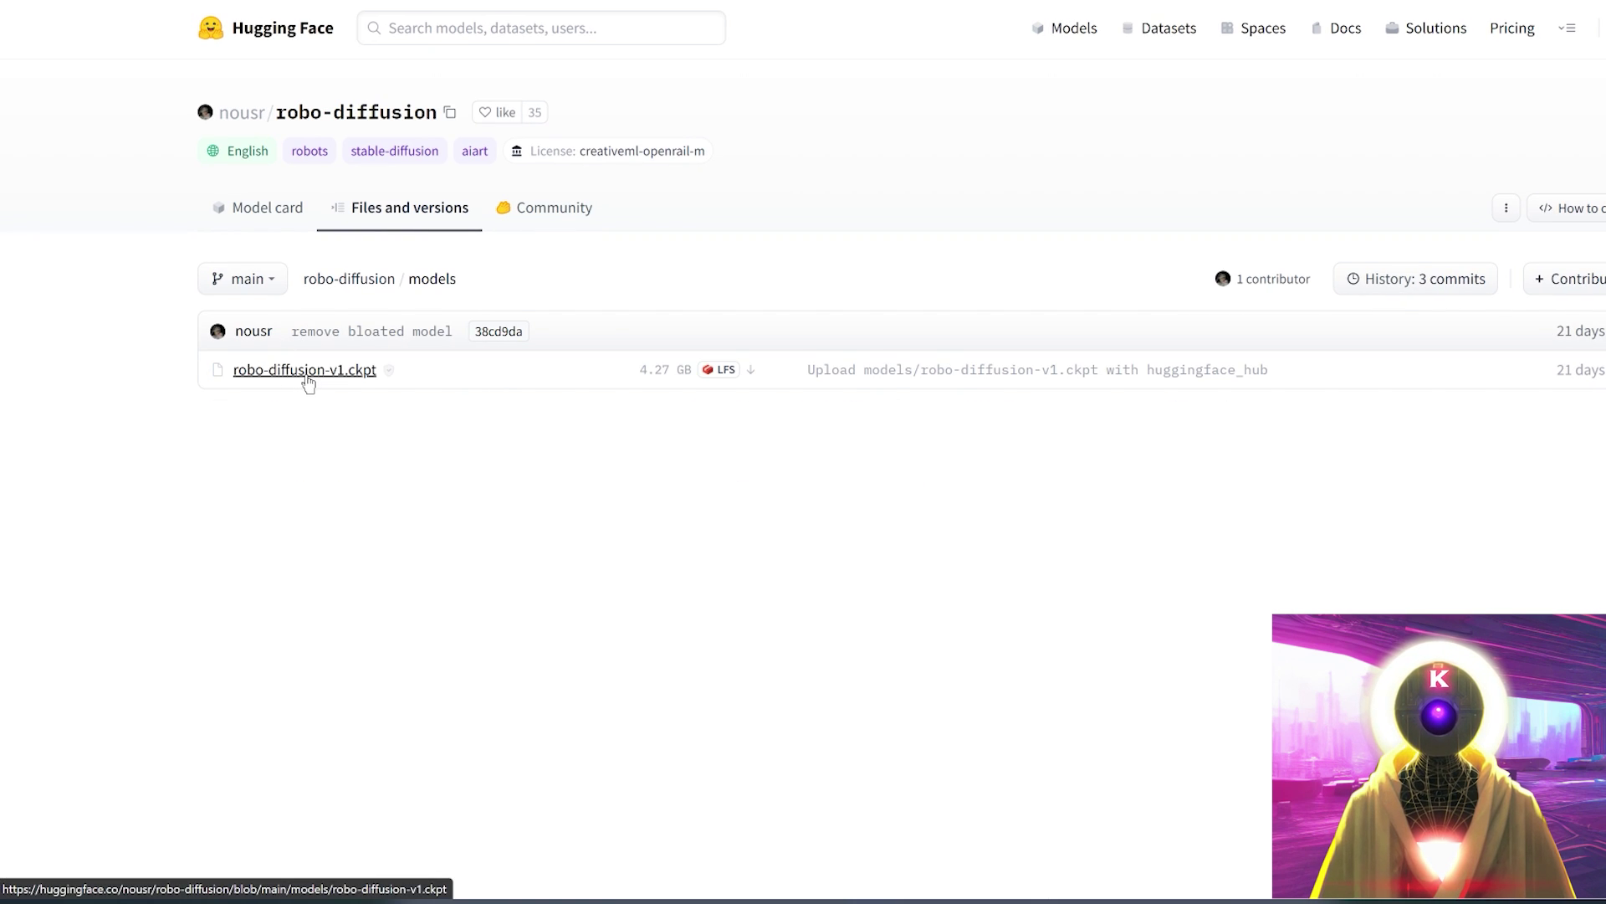
click(306, 379)
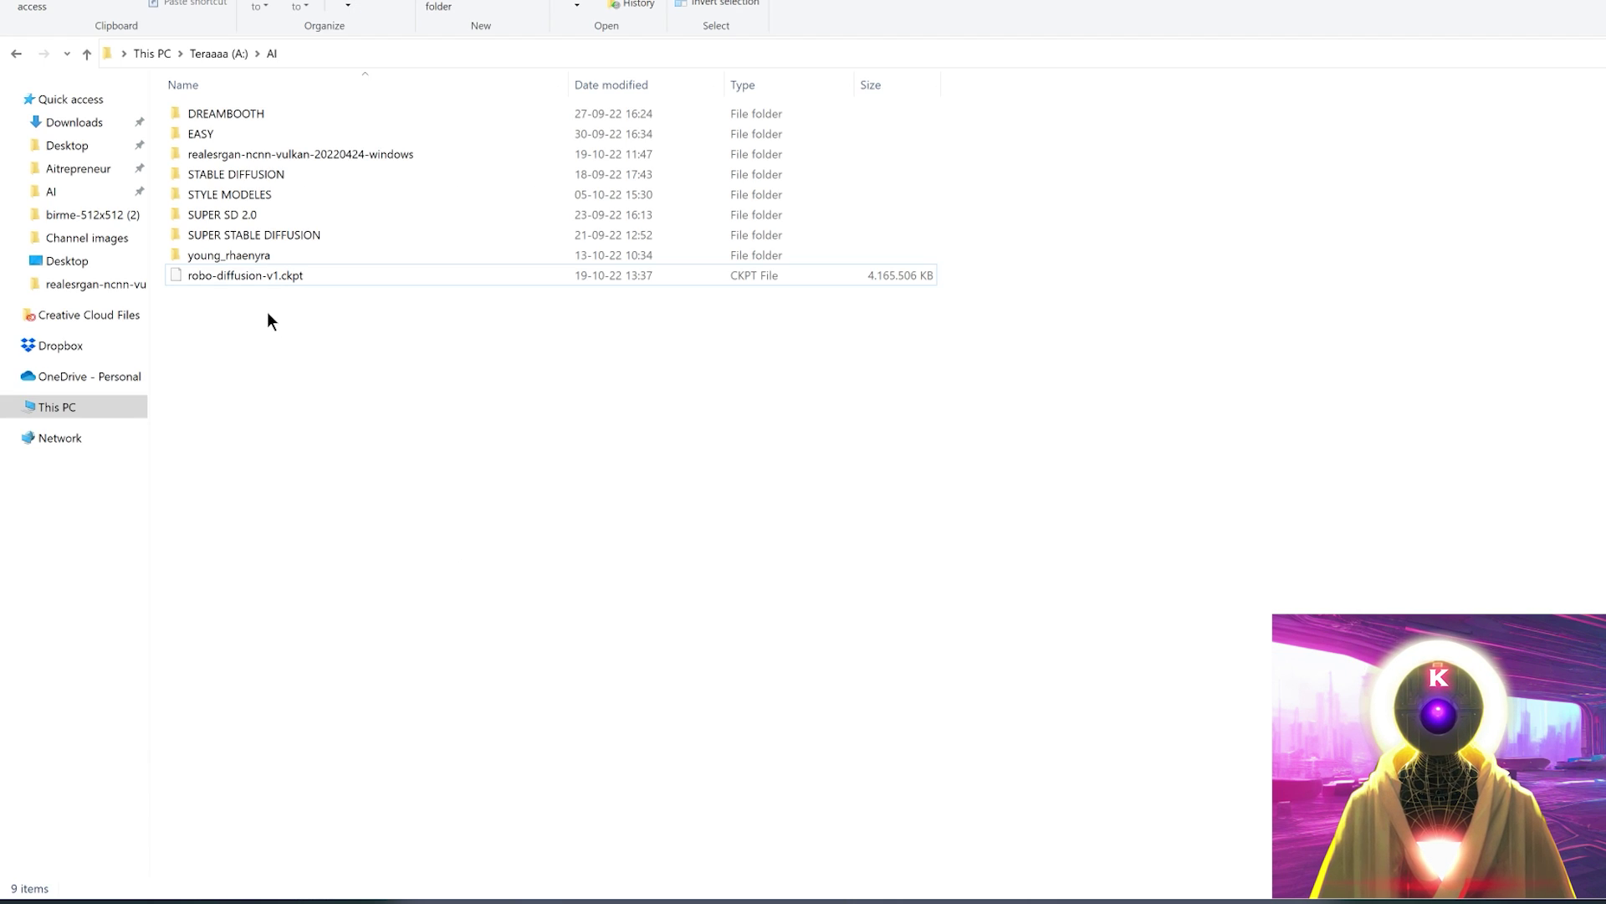
Step: Take robo-diffusion-v1.ckpt into SUPER SD 2.0\stable-diffusion-webui\models\Stable-diffusion
click(260, 285)
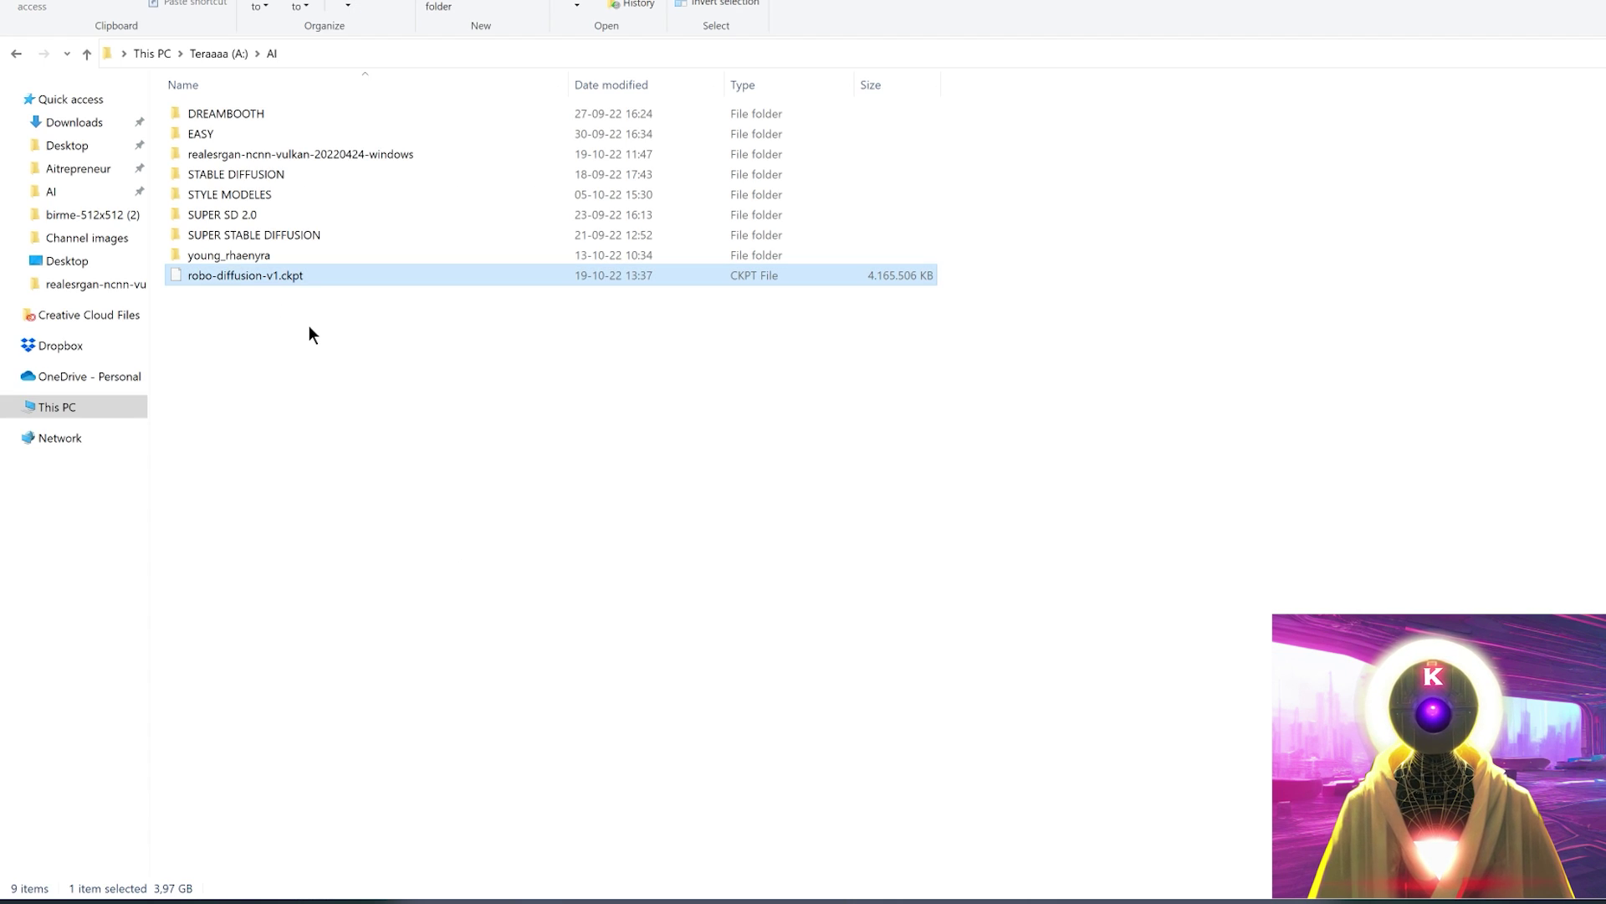
double_click(241, 219)
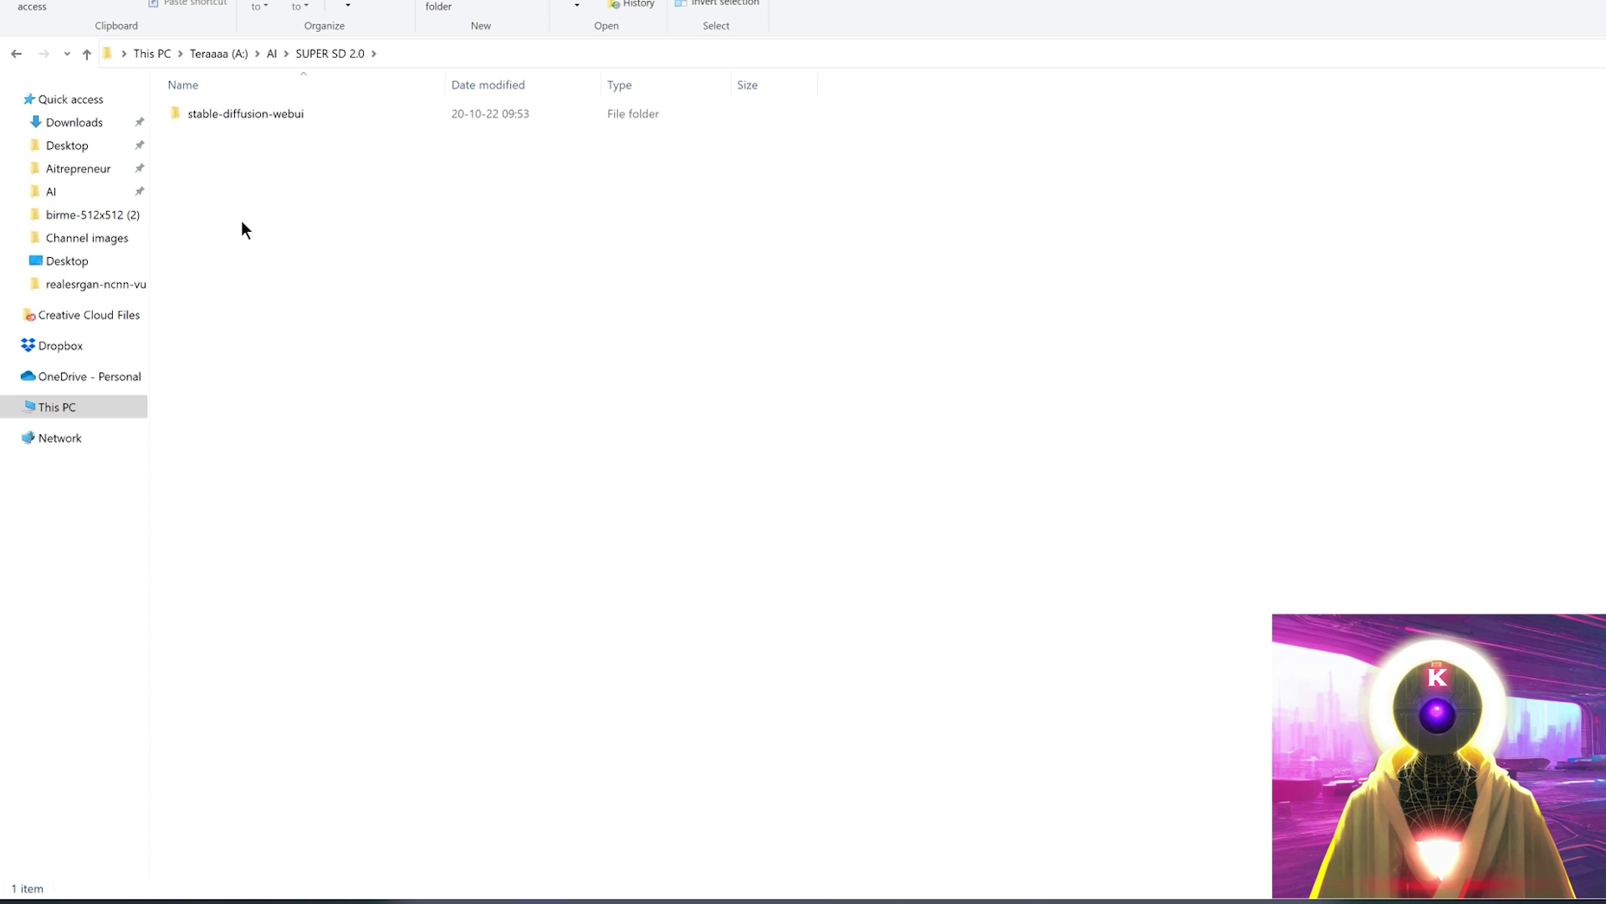
double_click(234, 114)
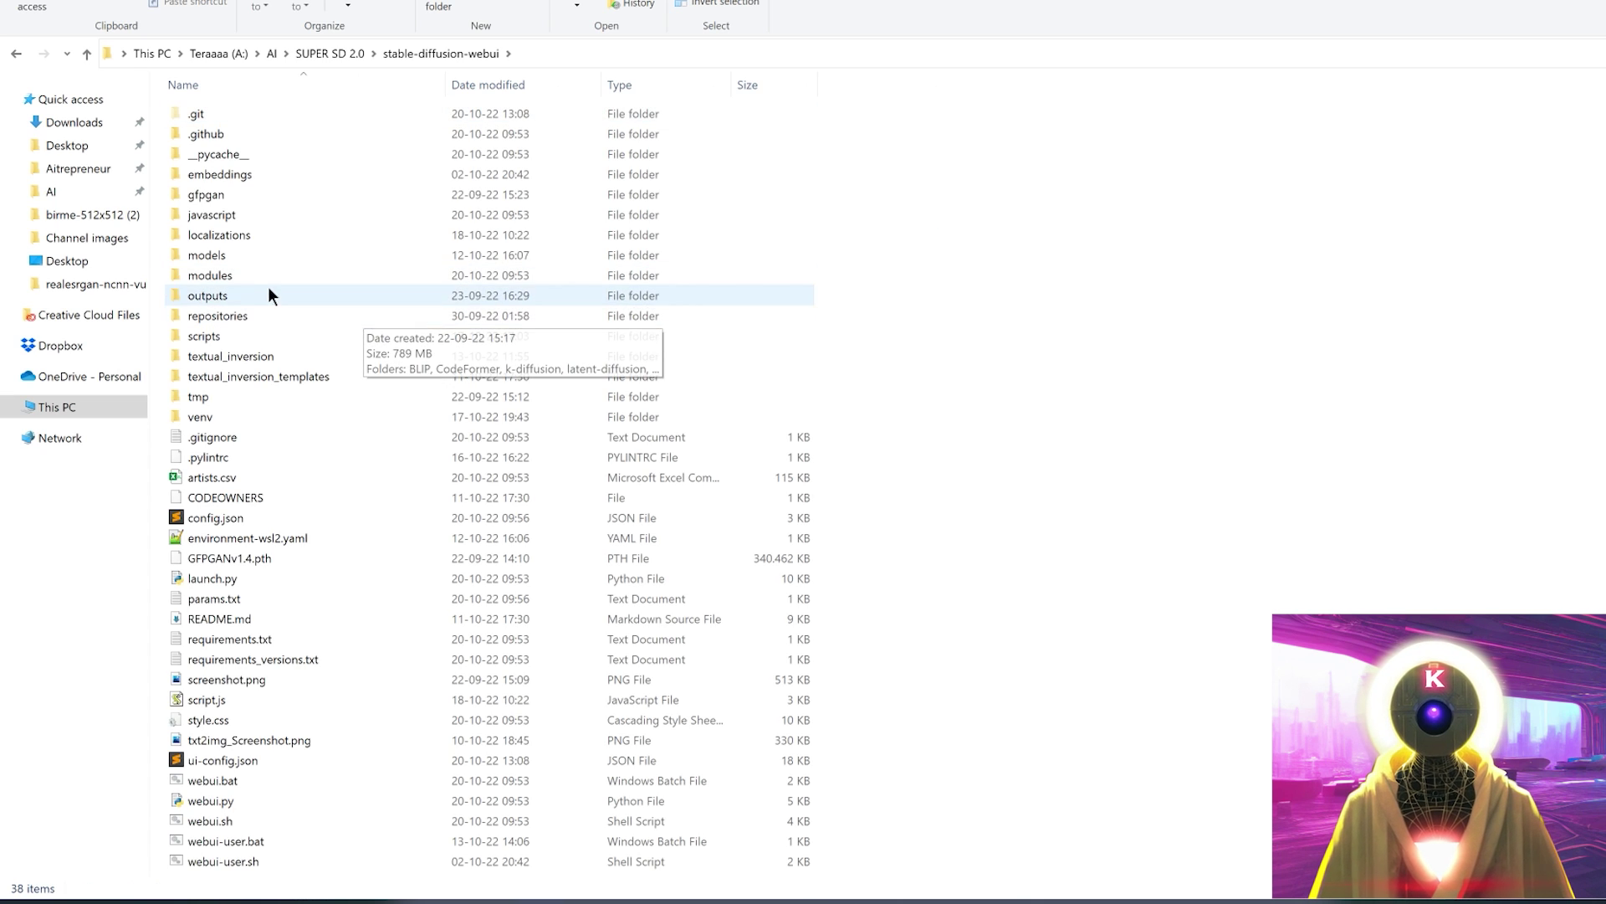
double_click(253, 255)
click(231, 358)
double_click(231, 359)
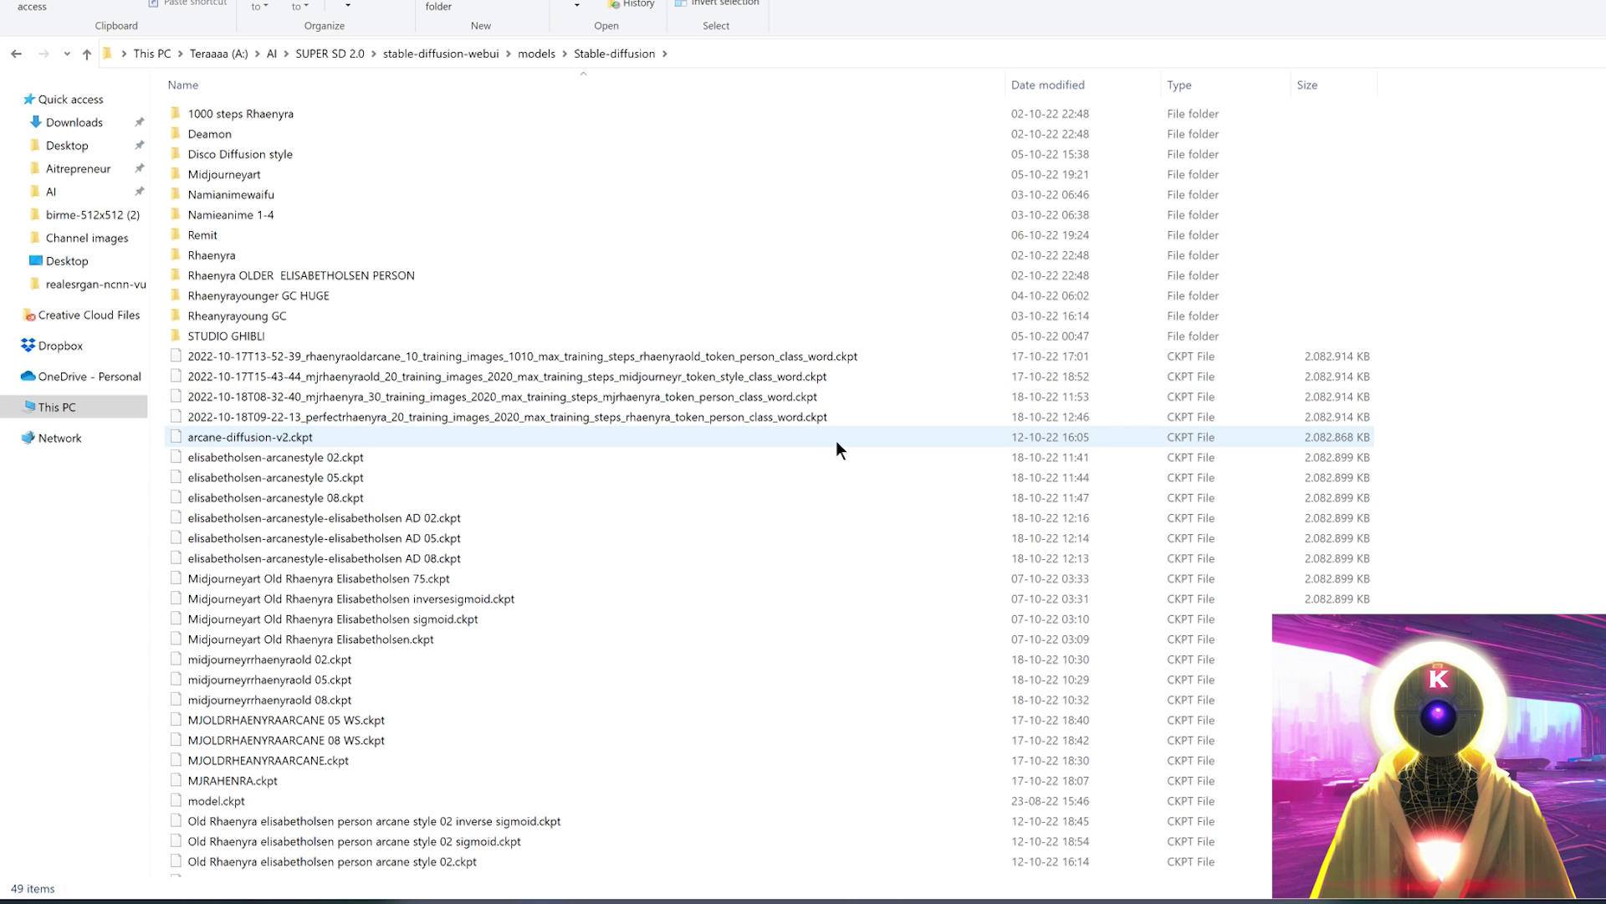
Step: Return to the stable-diffusion-webui folder and select the webui-user.bat file
scroll(1502, 430, down, 4)
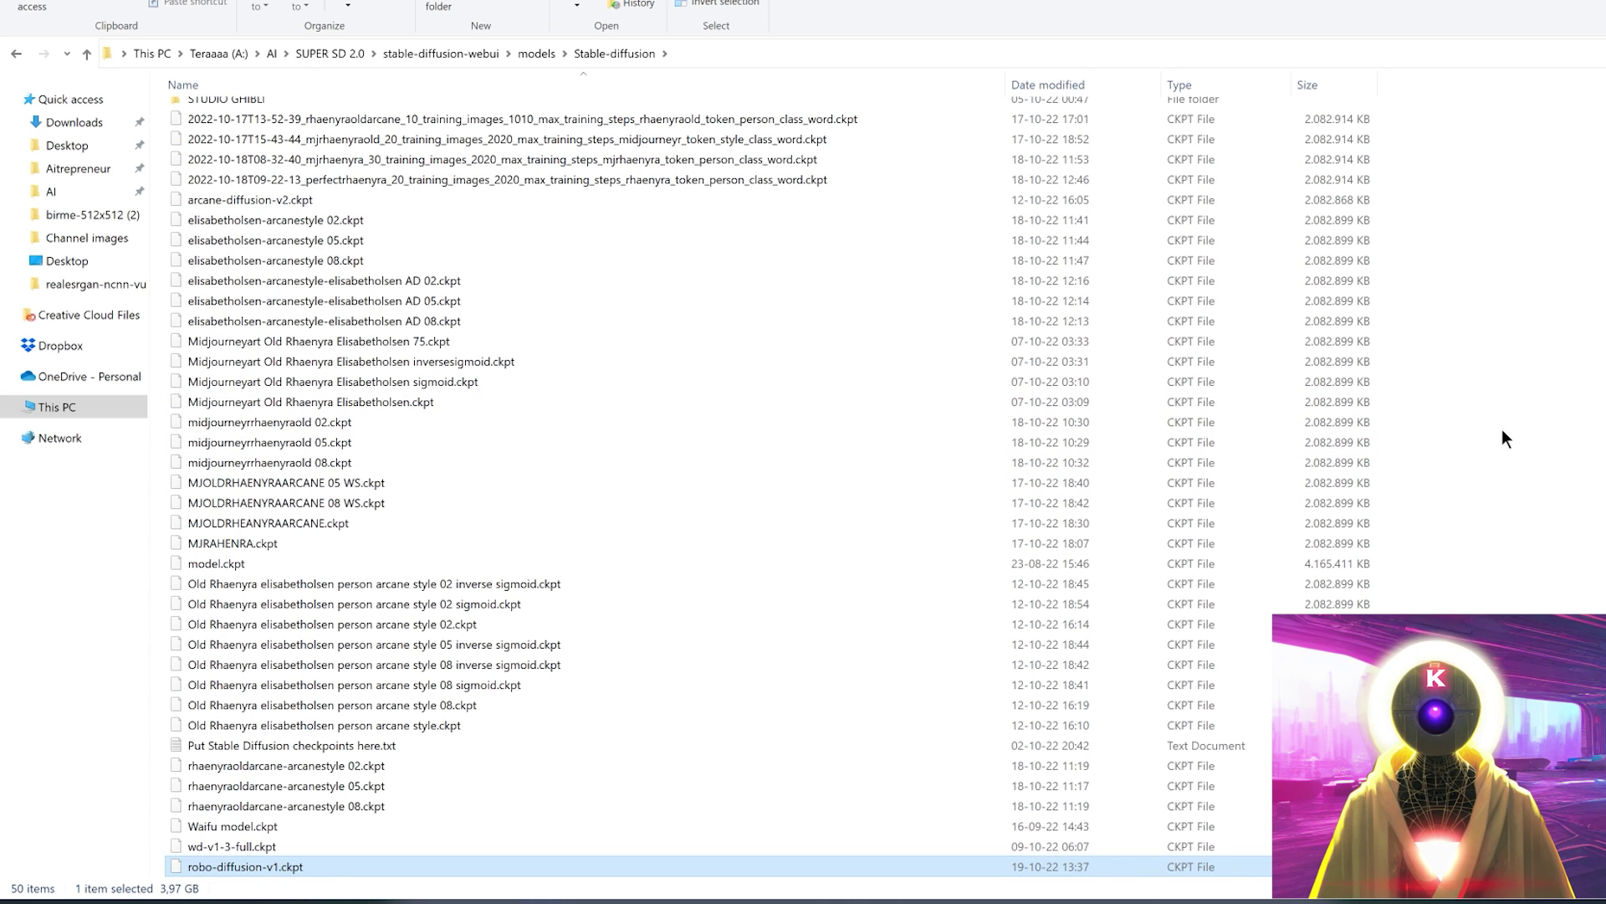
click(464, 54)
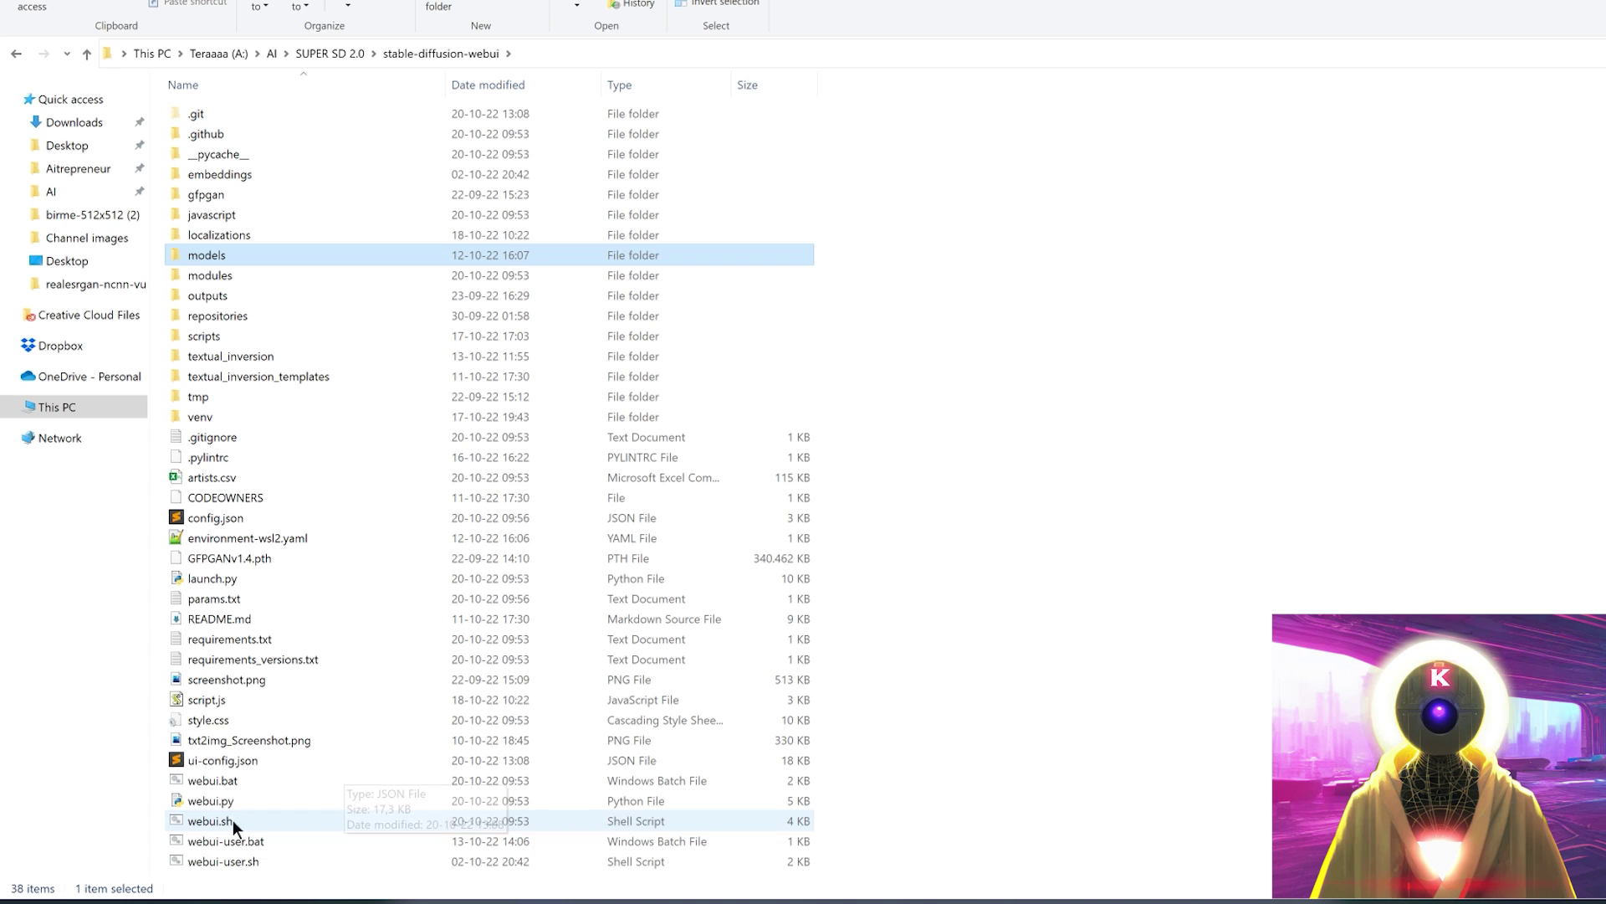
click(217, 837)
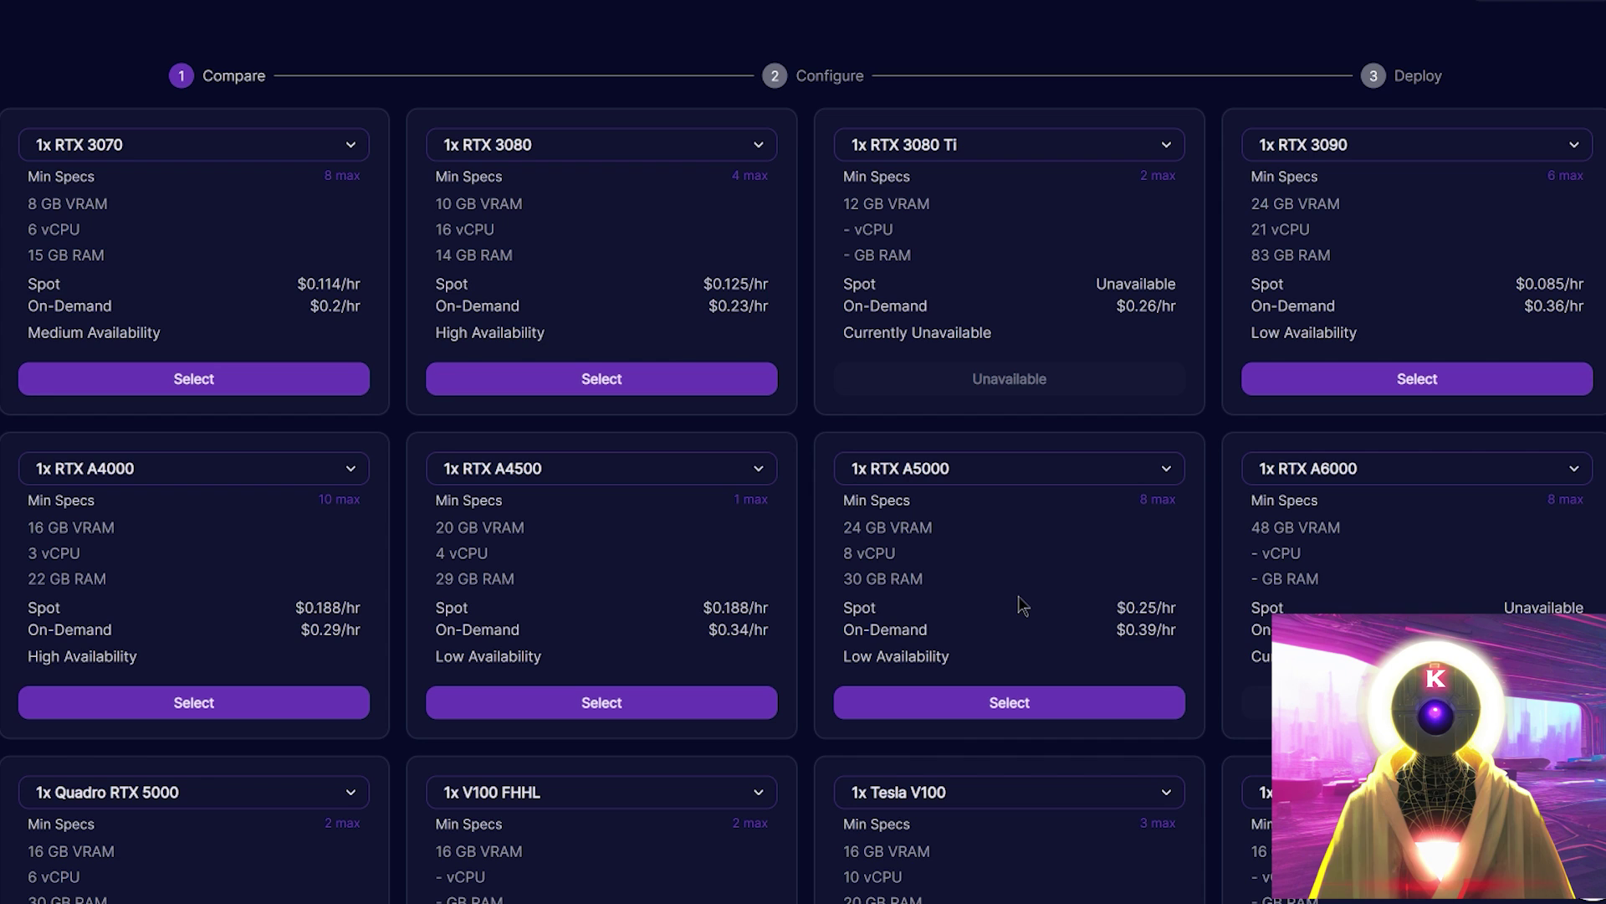
Step: Deploy a 1x RTX A5000 pod on-demand with the RunPod Stable Diffusion template at $0.39/hr
click(1010, 707)
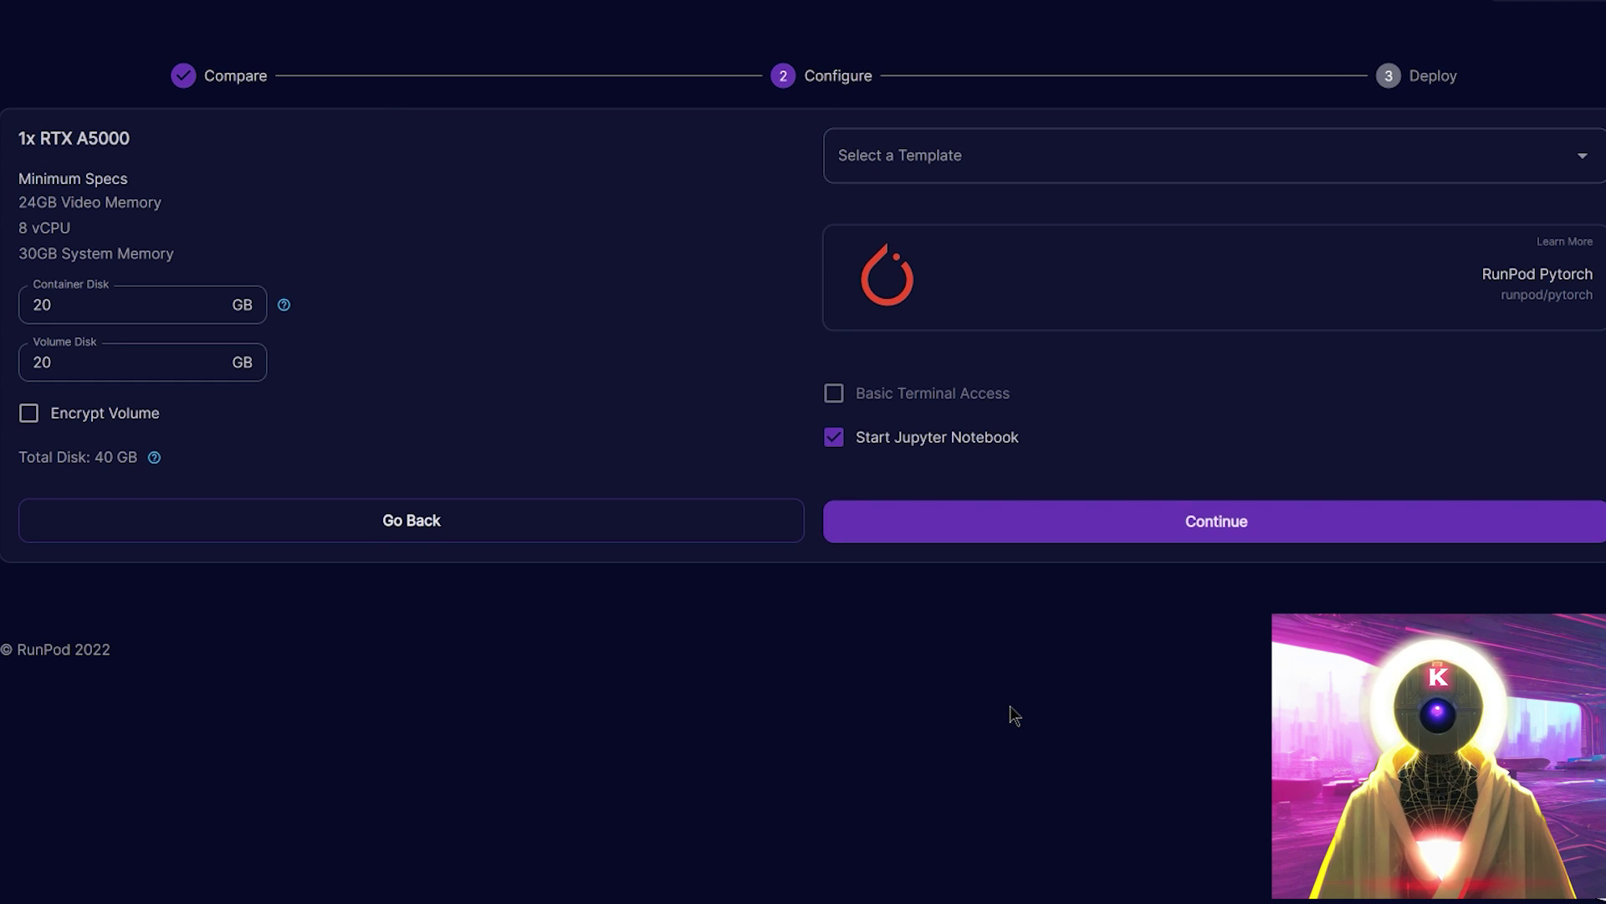
click(1533, 158)
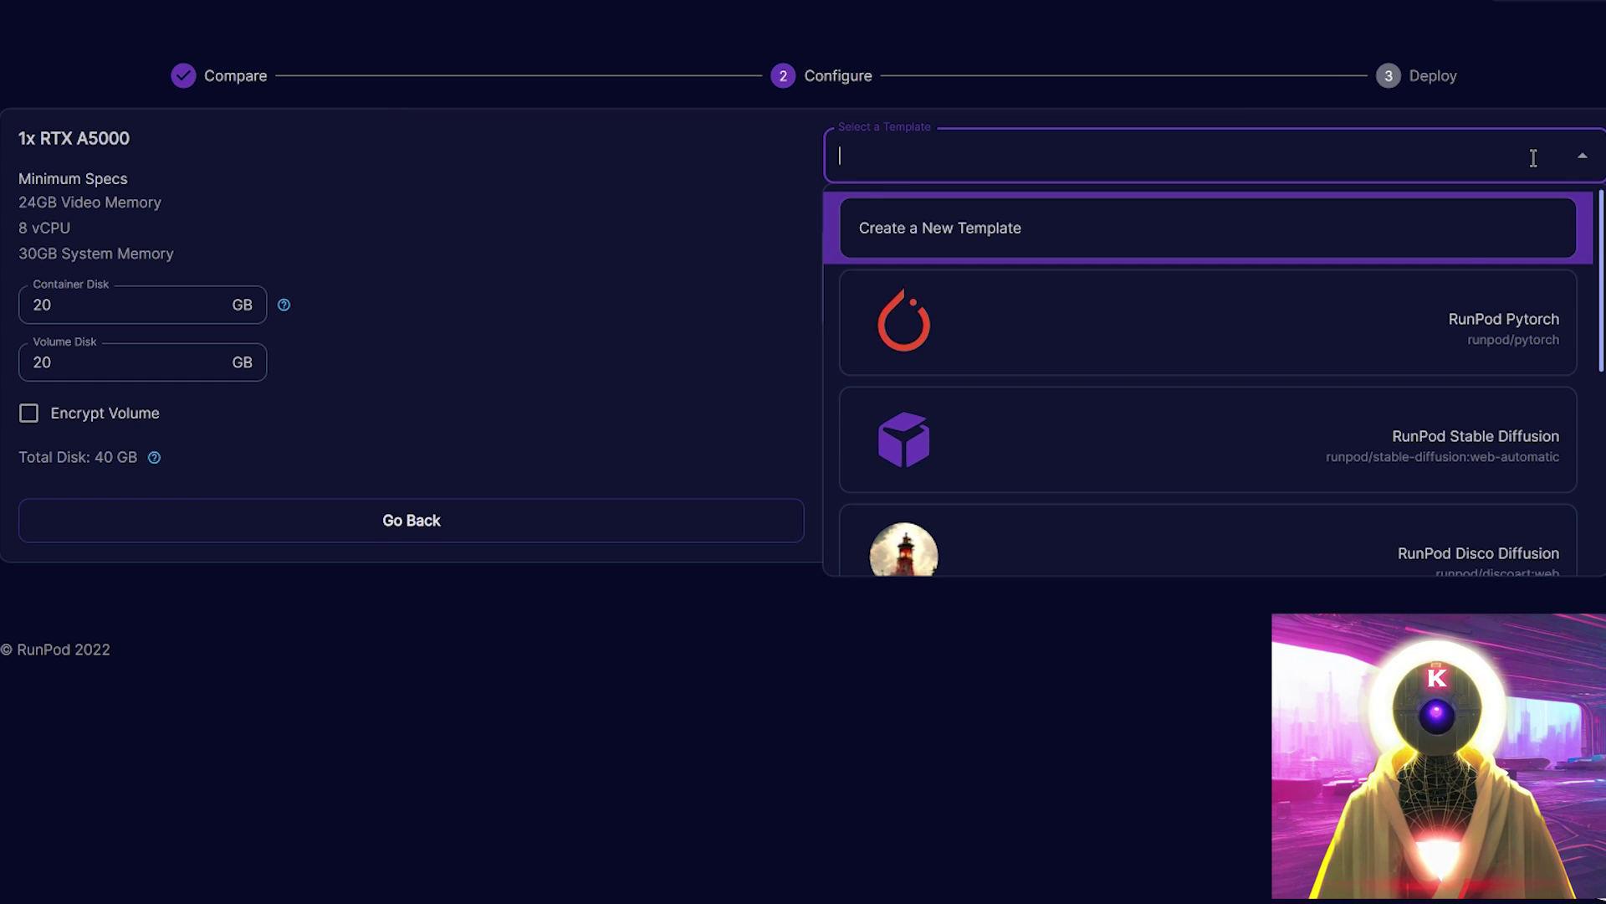
click(1328, 471)
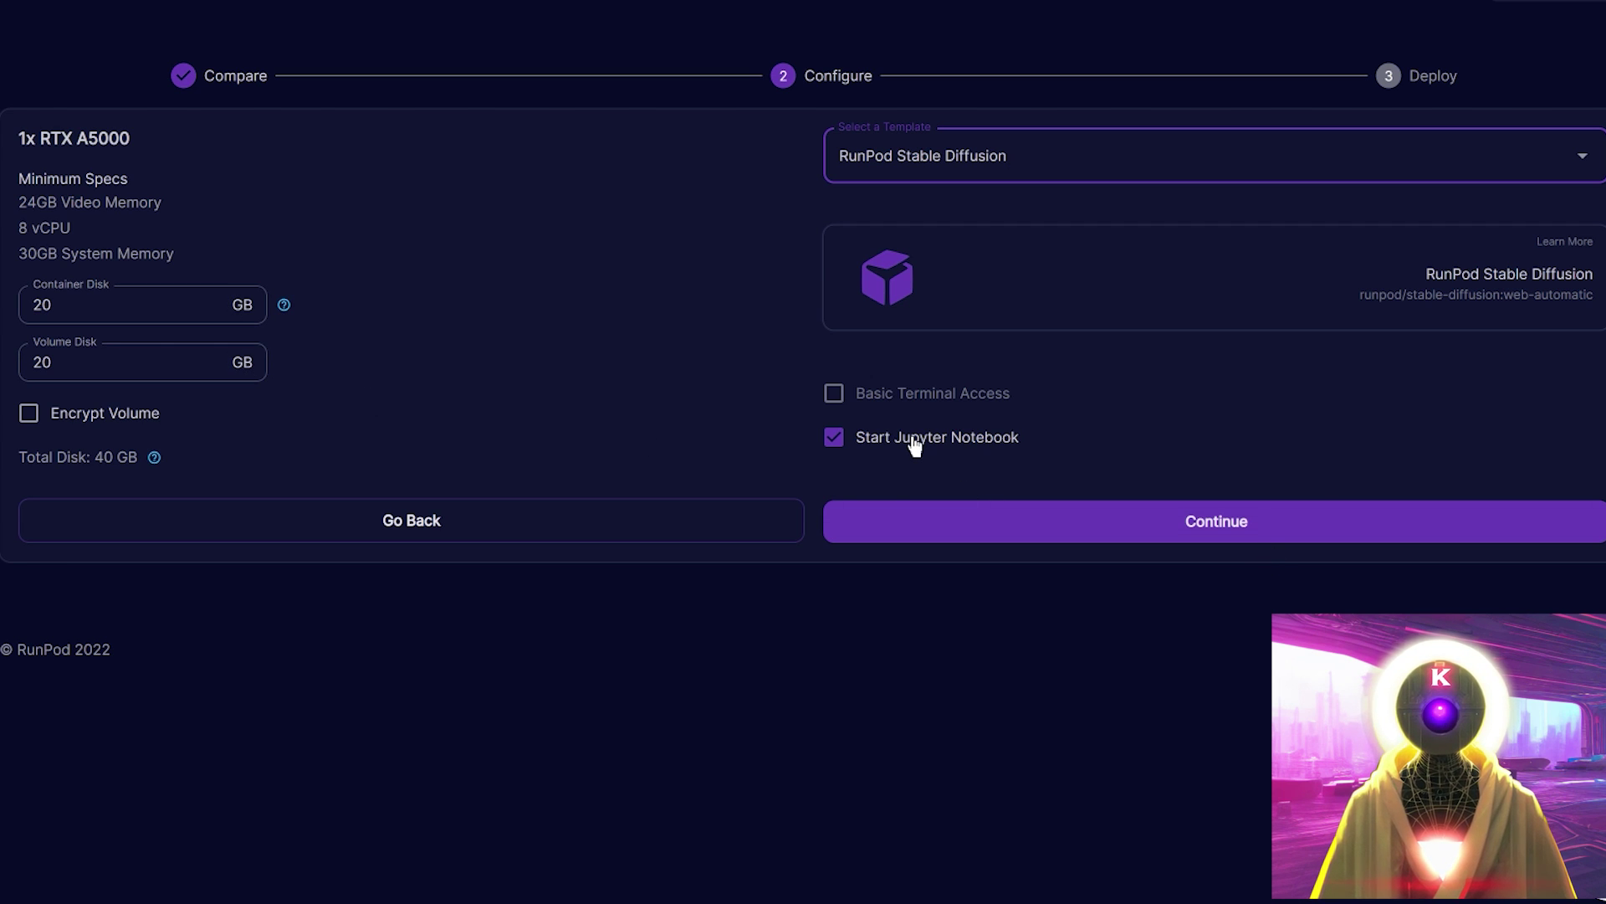
click(1151, 525)
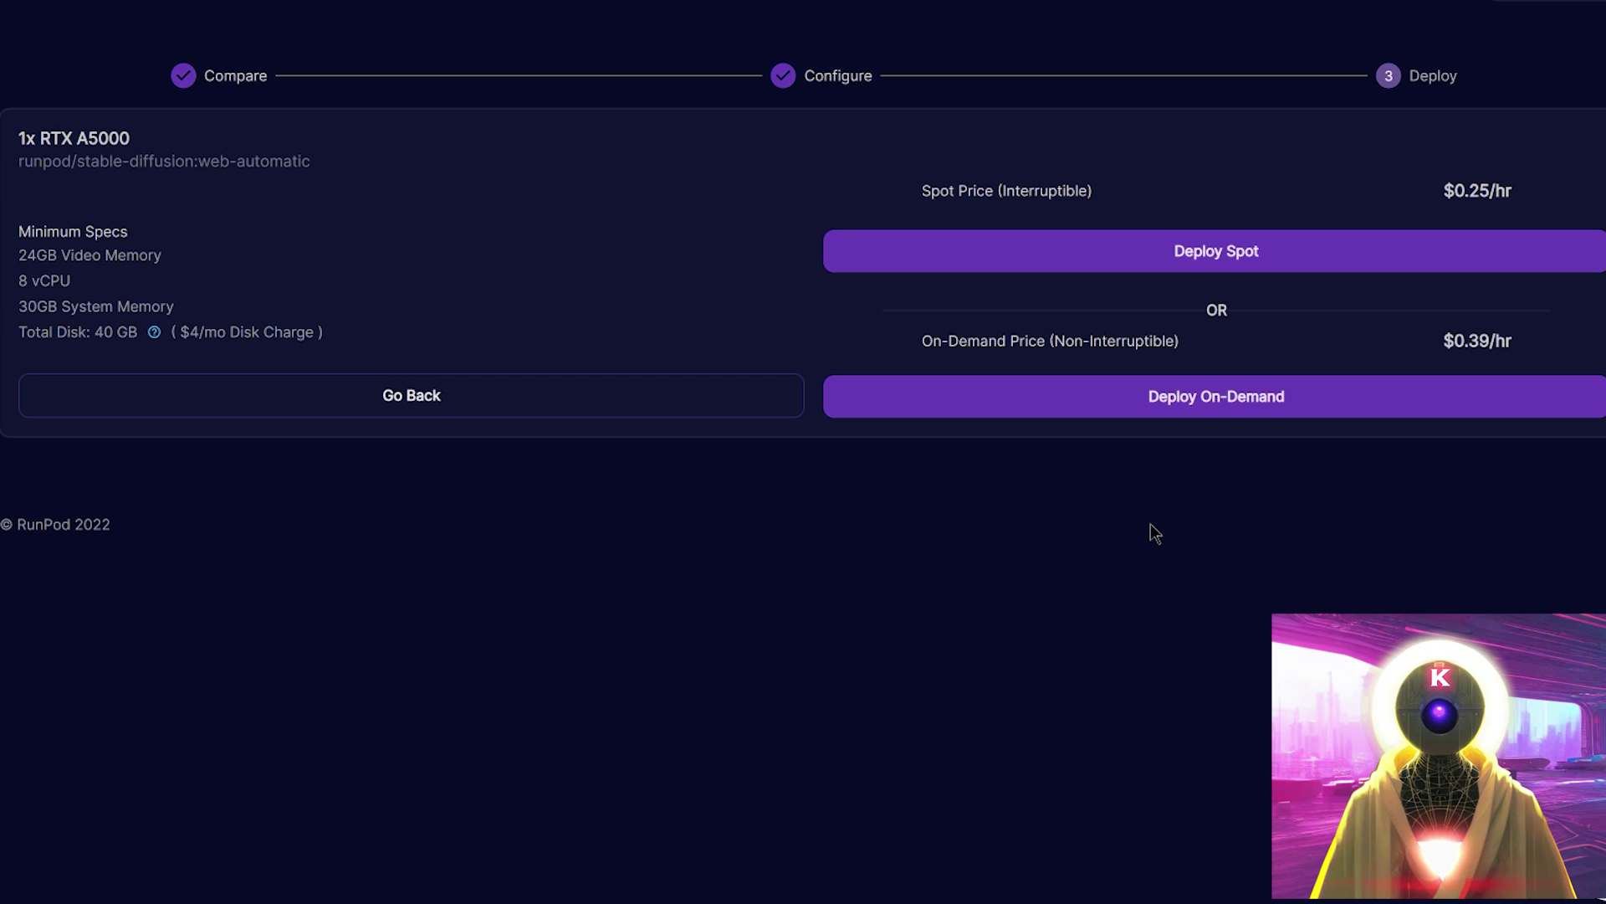
click(1198, 410)
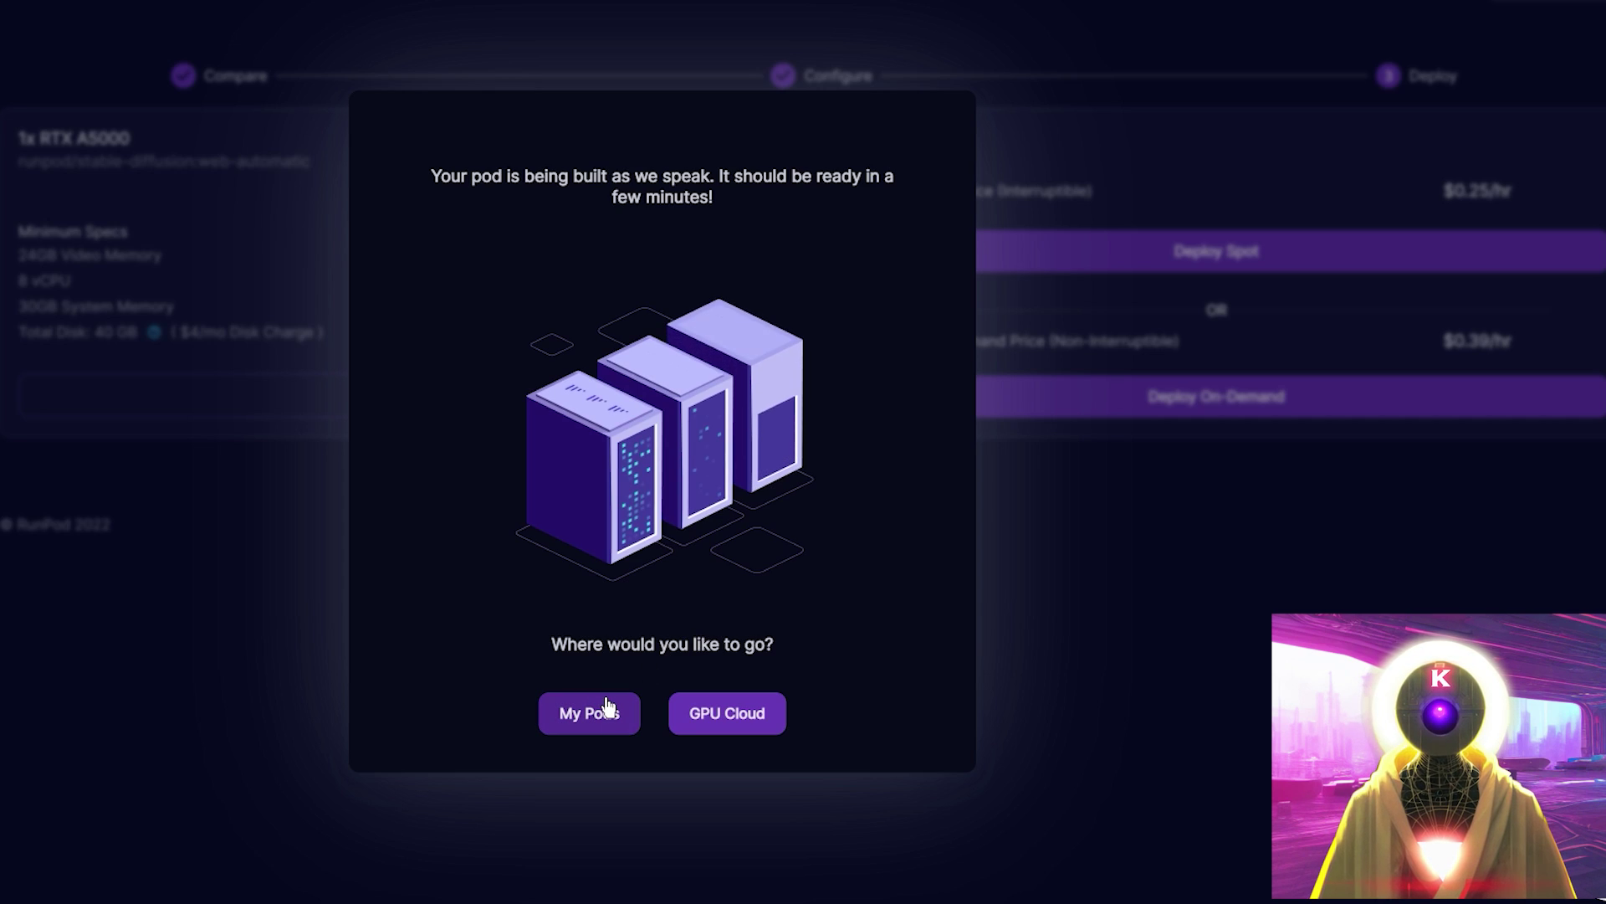
Step: Edit the new pod from My Pods, trim its volume mount path to /workspace/, and save
click(610, 707)
click(36, 269)
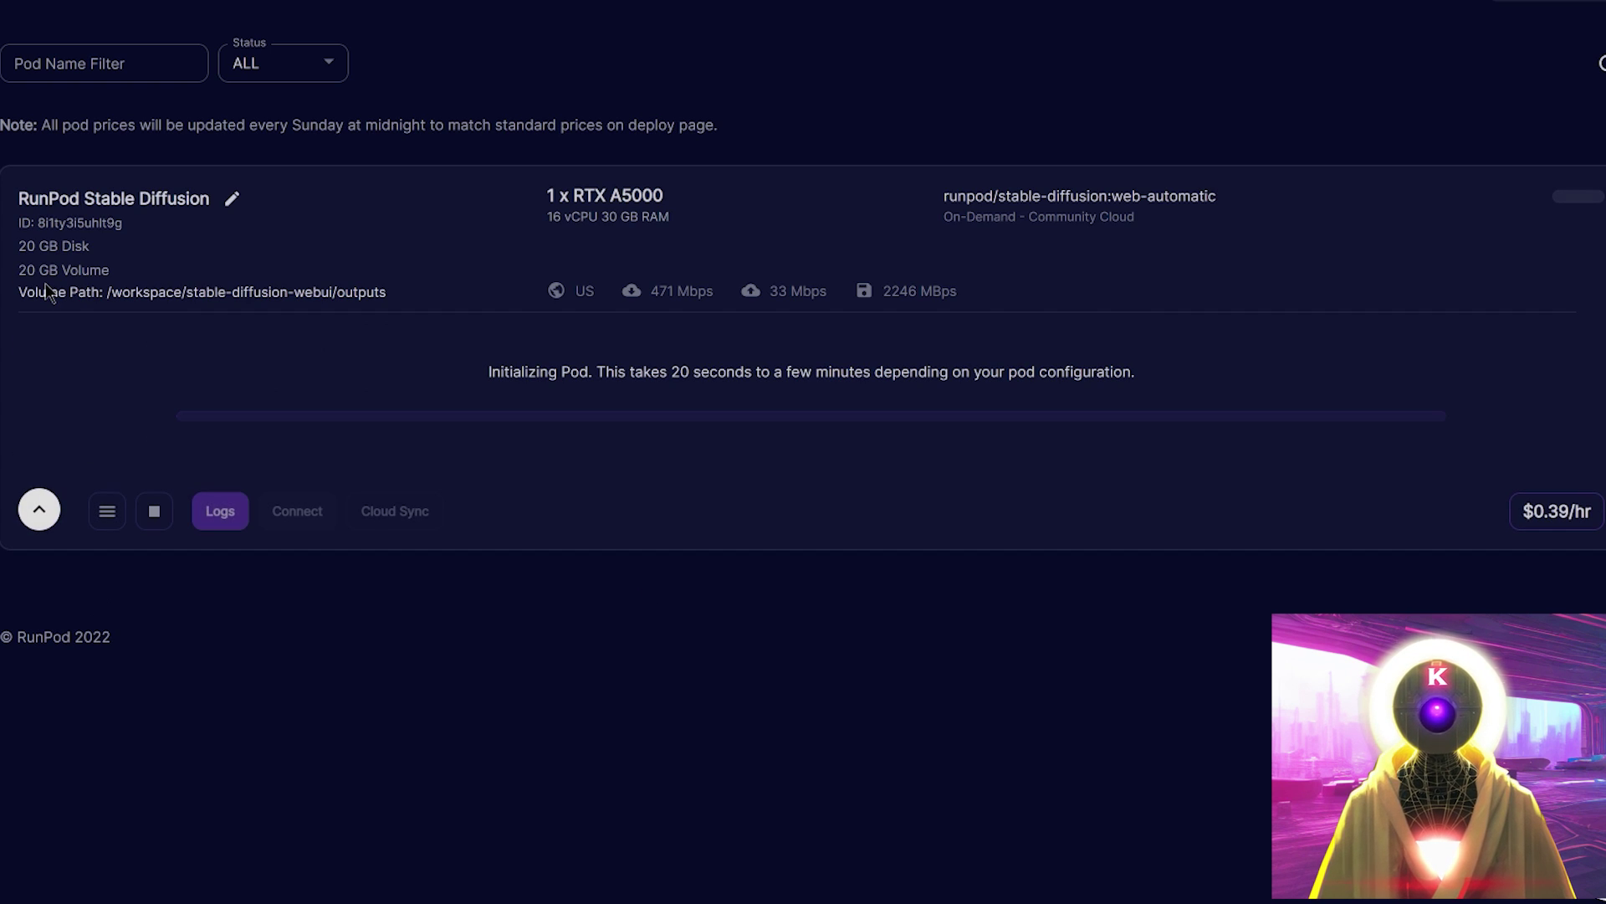
click(105, 519)
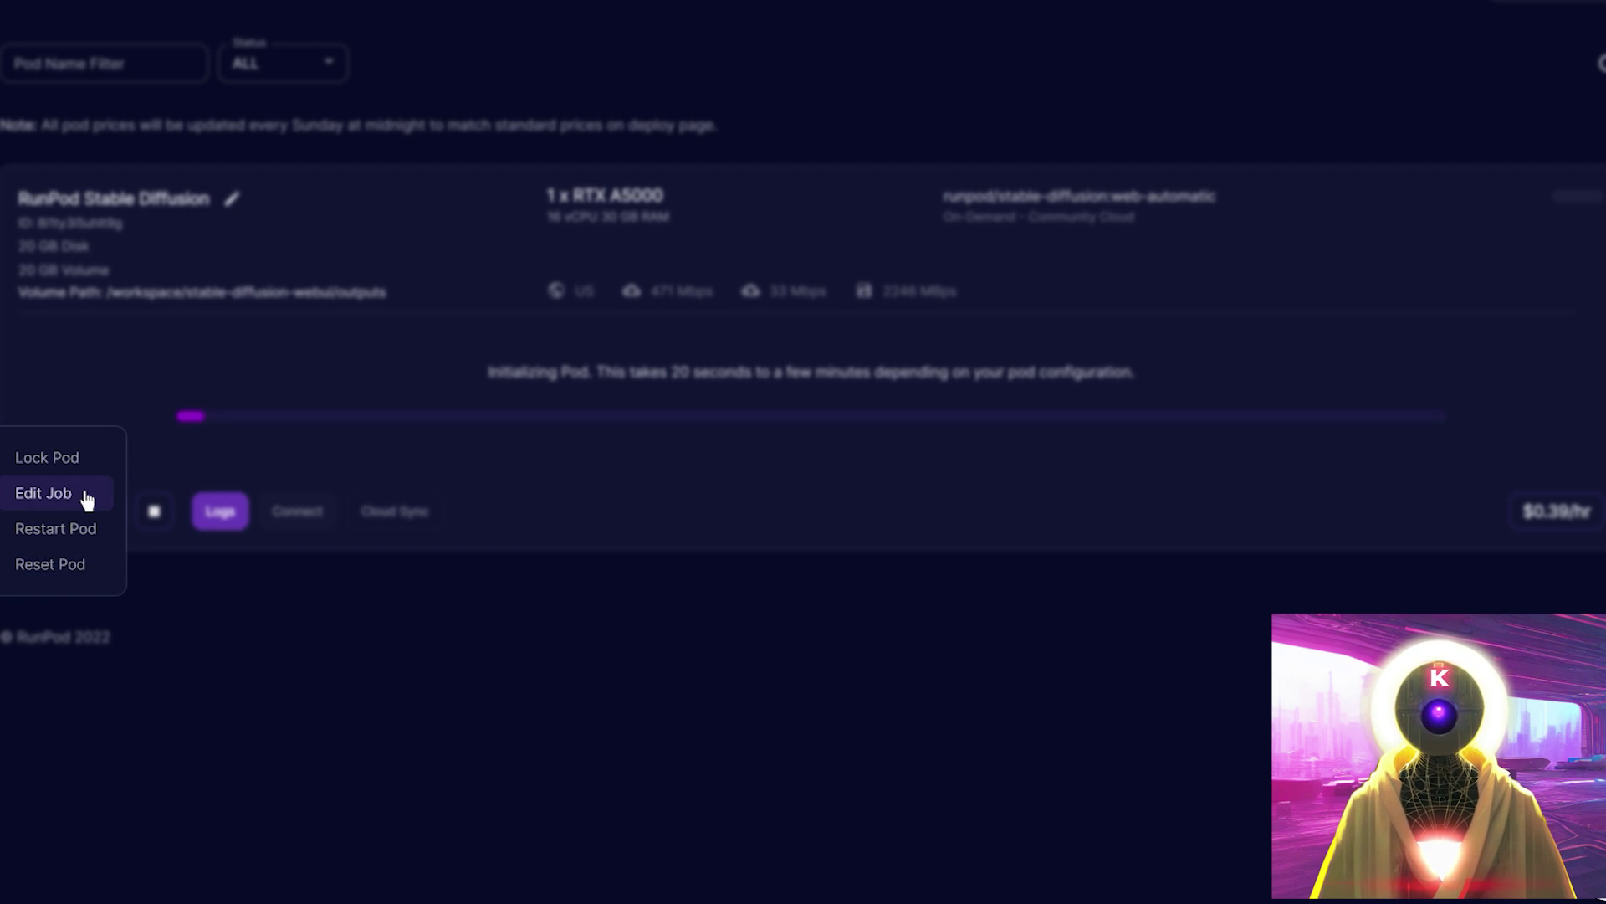
click(87, 499)
drag(1033, 469, 777, 462)
key(BackSpace)
key(BackSpace)
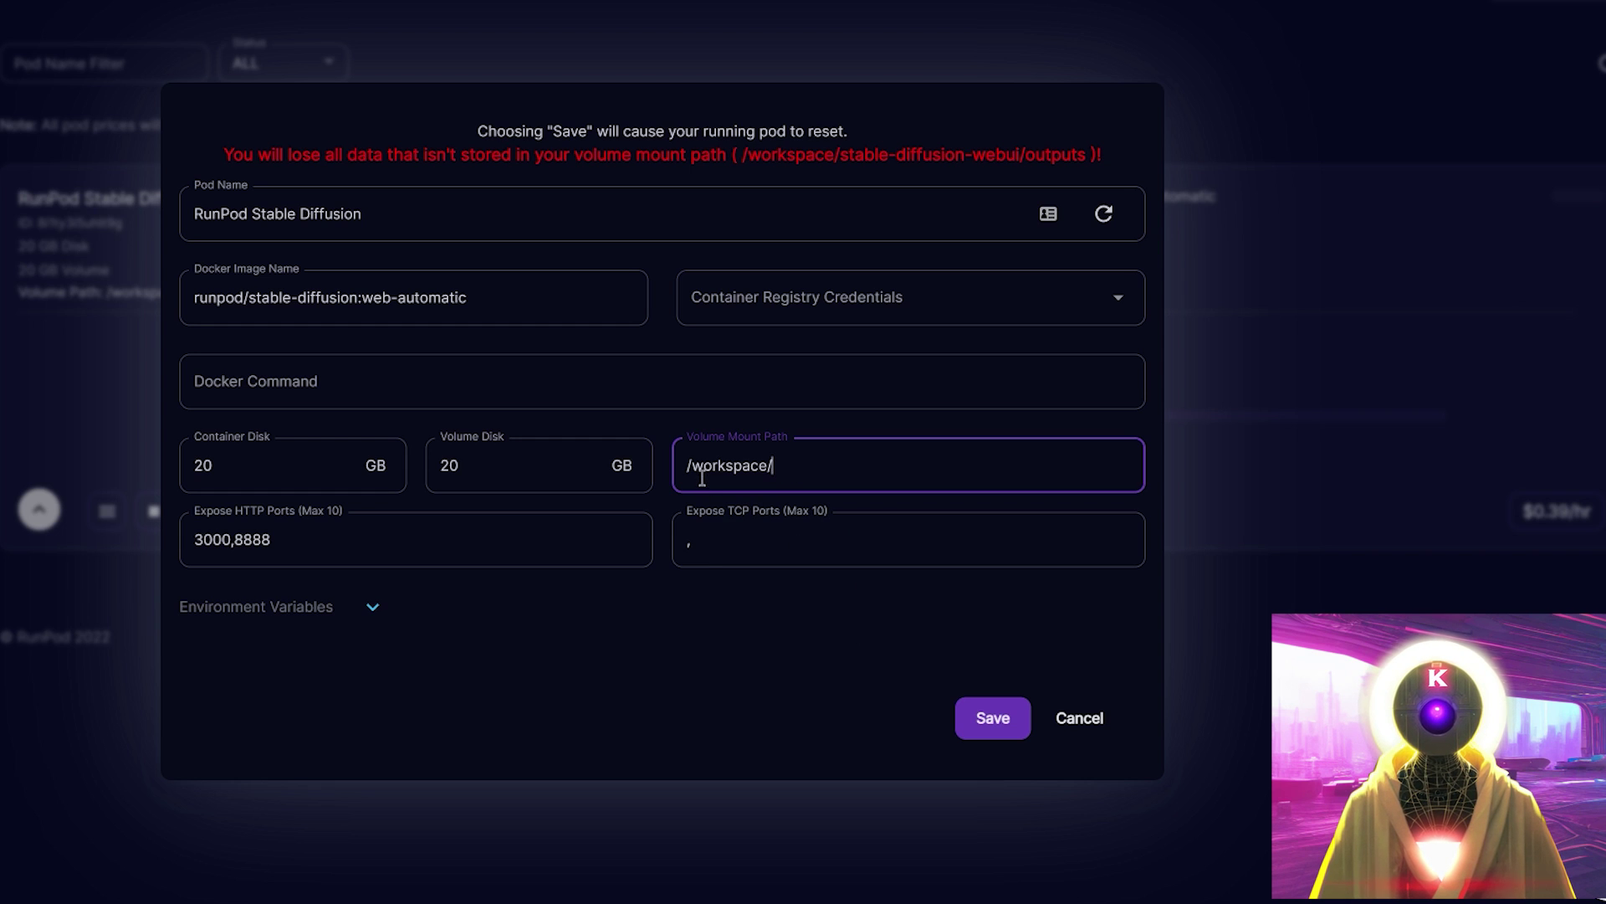
click(977, 717)
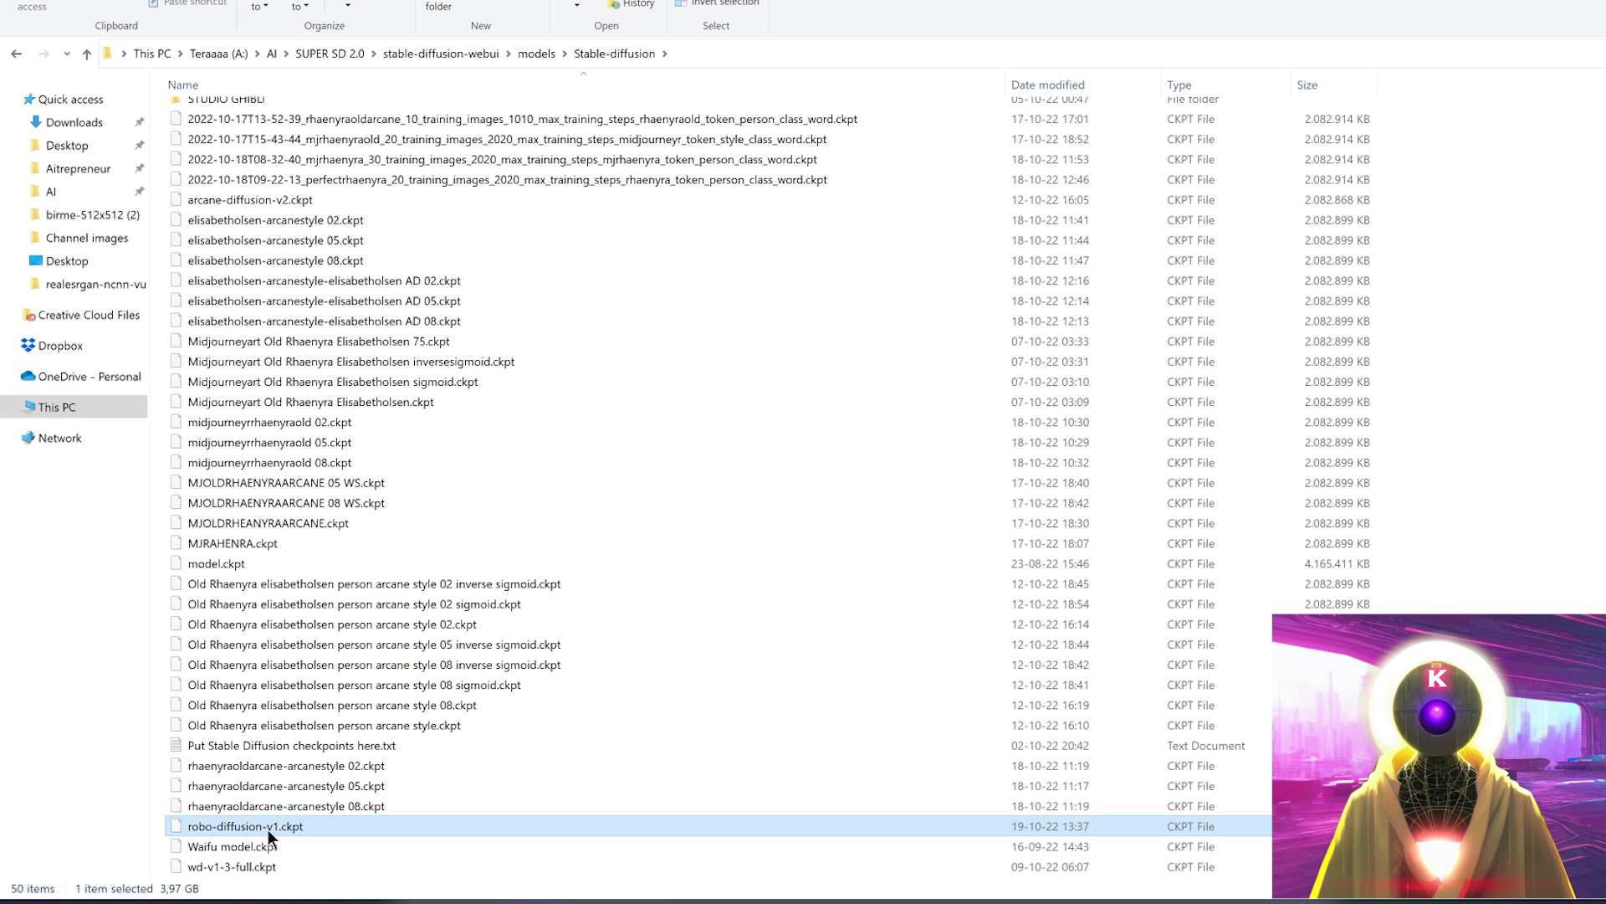
Step: Drag robo-diffusion-v1.ckpt from File Explorer into Google Drive's My Drive to upload it
drag(268, 837, 1056, 626)
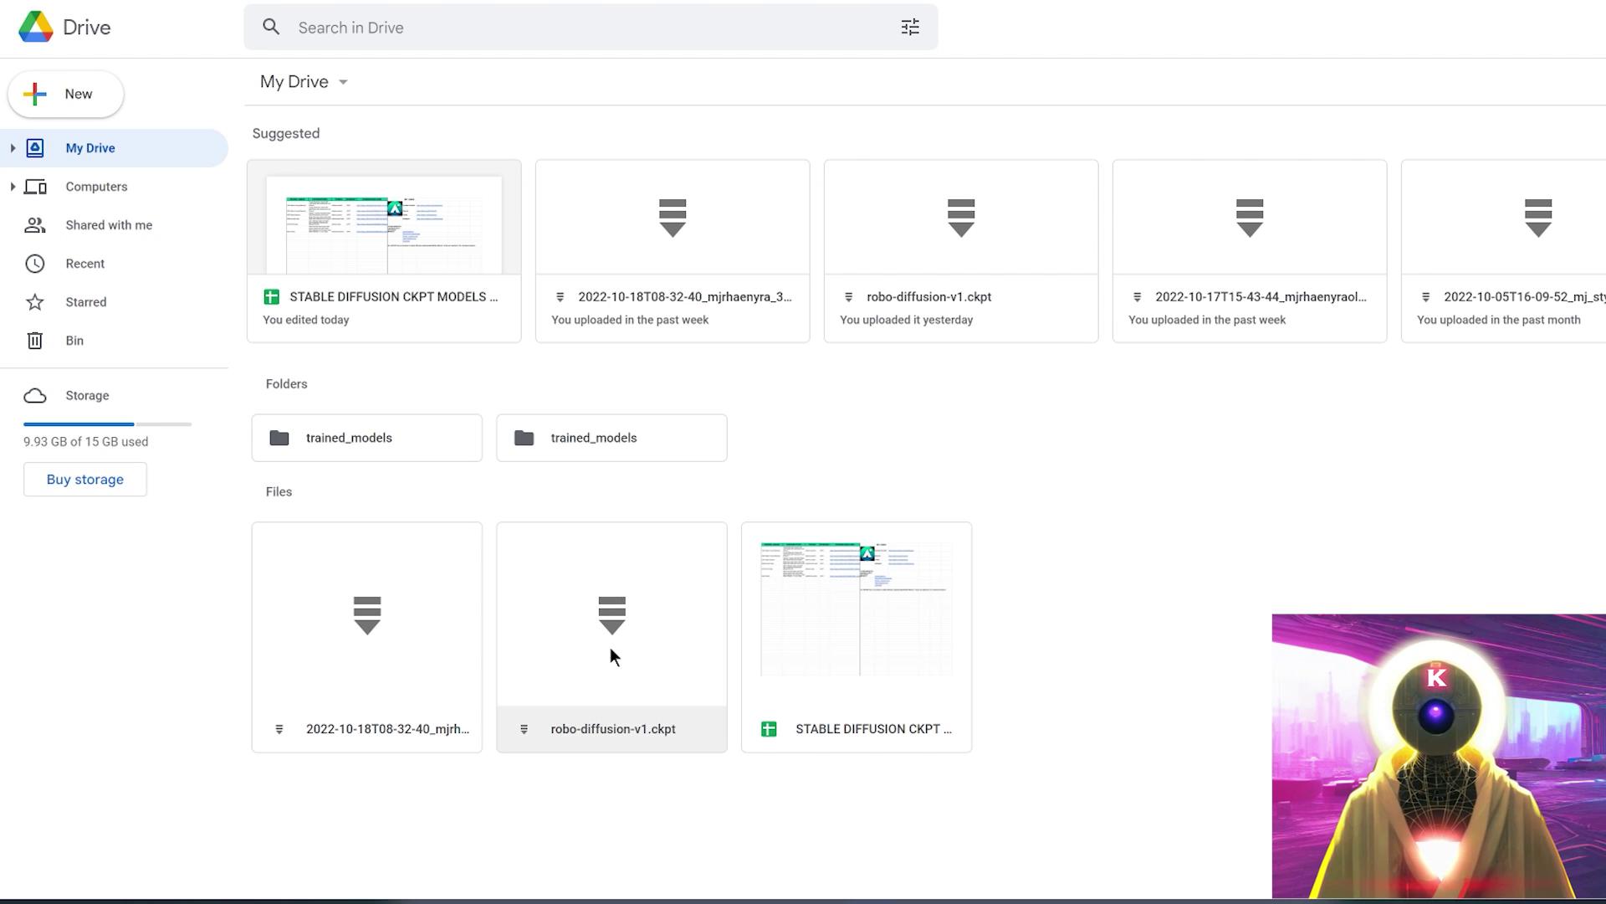
Step: Set robo-diffusion-v1.ckpt's general access to Anyone with the link and copy its share link
right_click(615, 626)
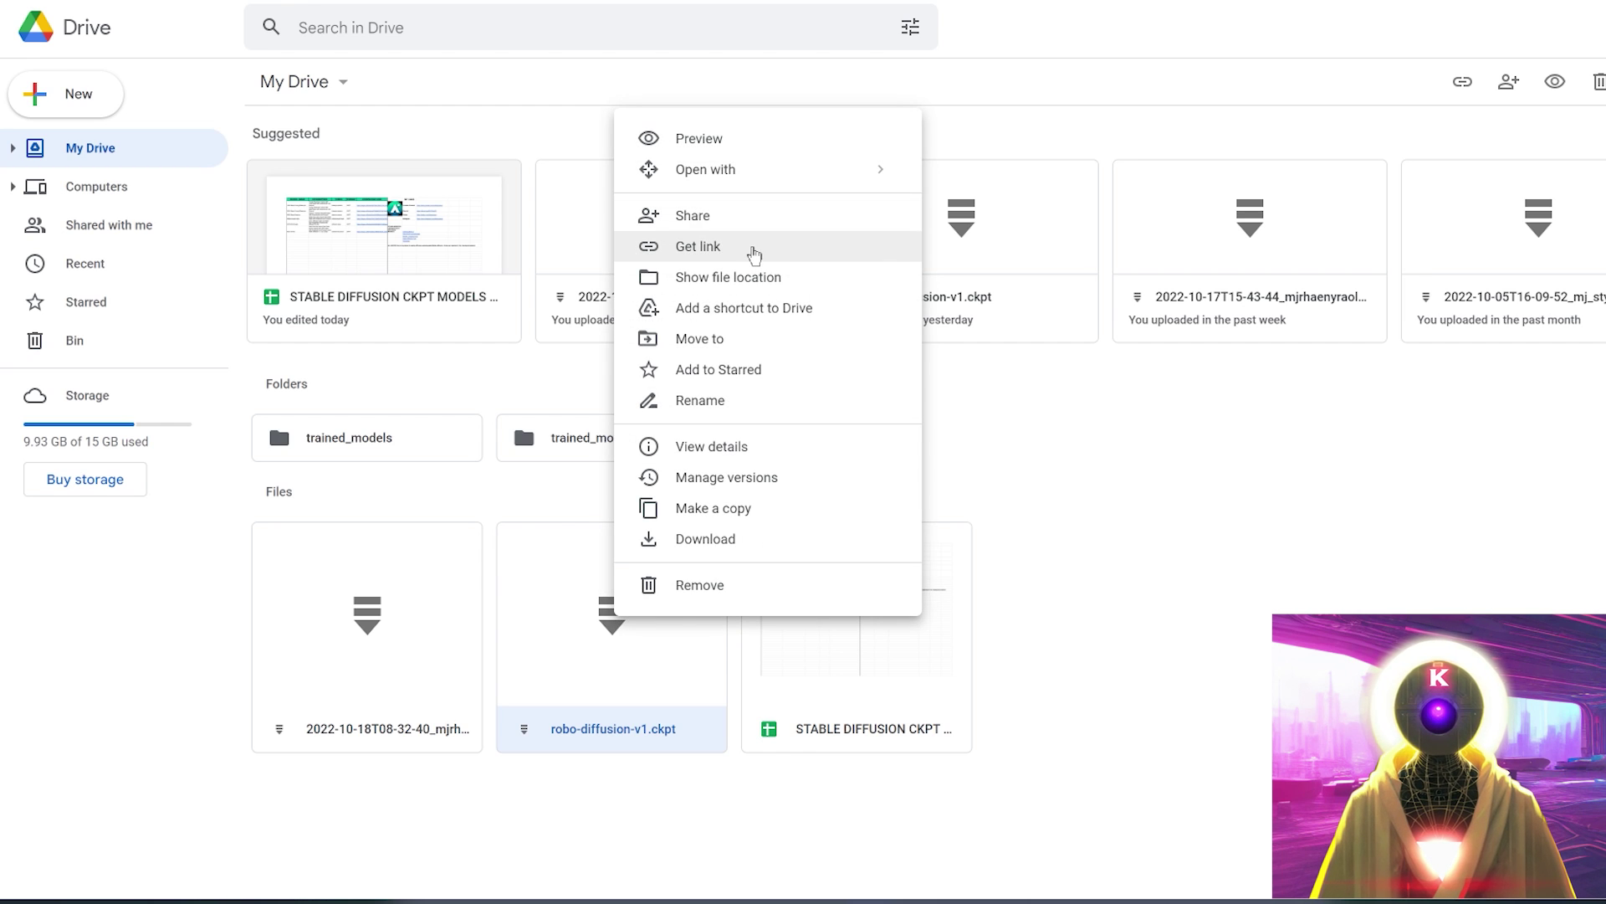
click(754, 249)
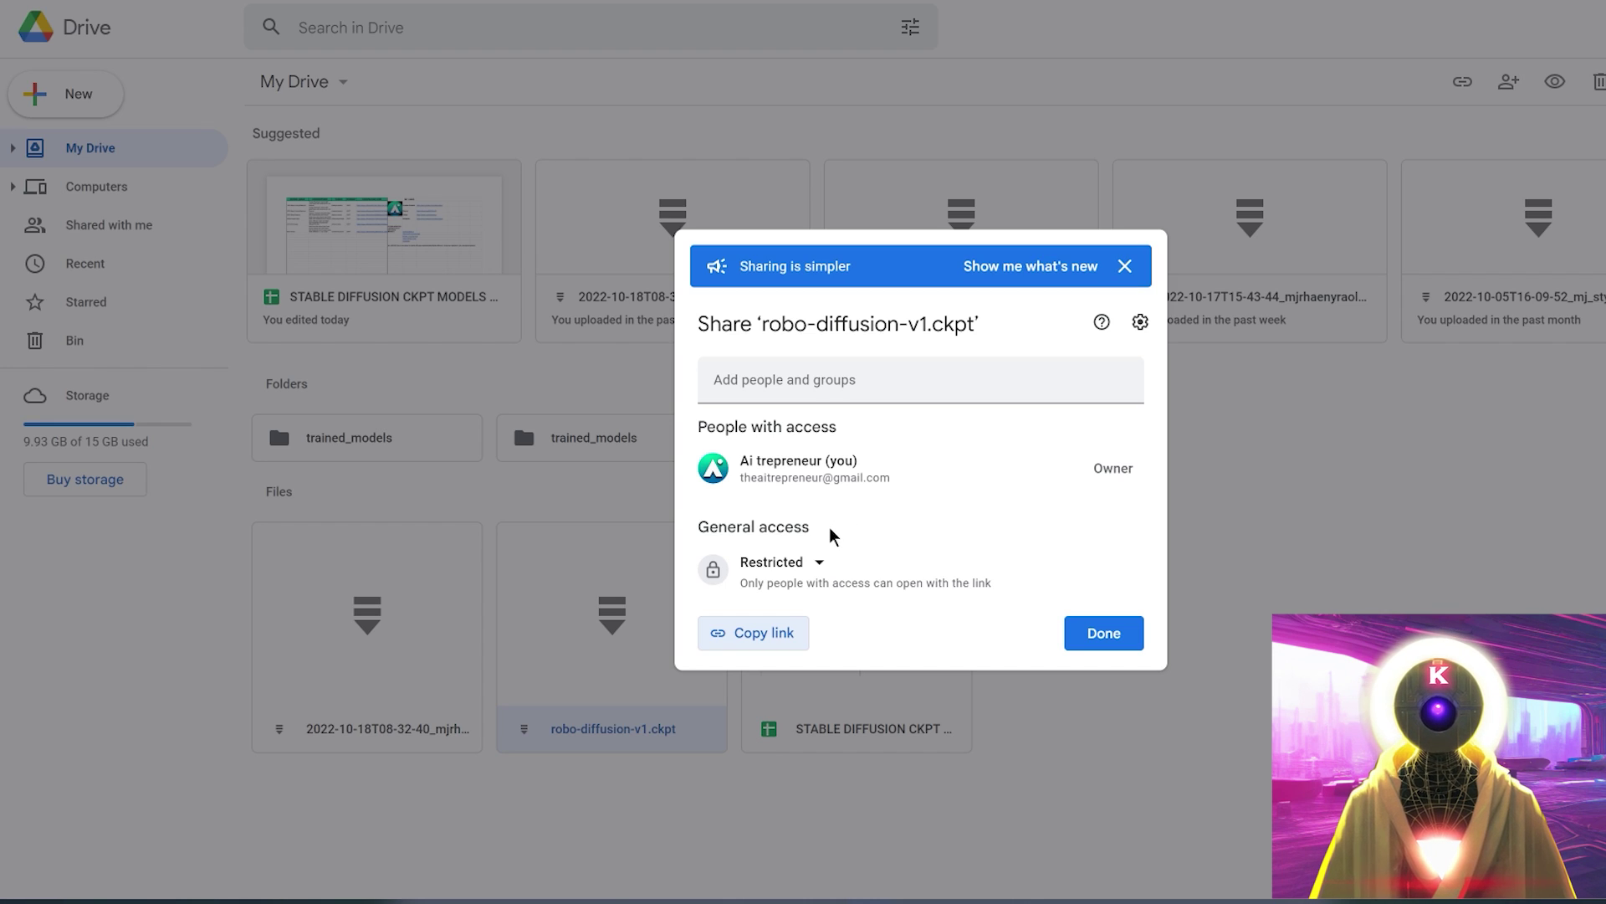
click(816, 562)
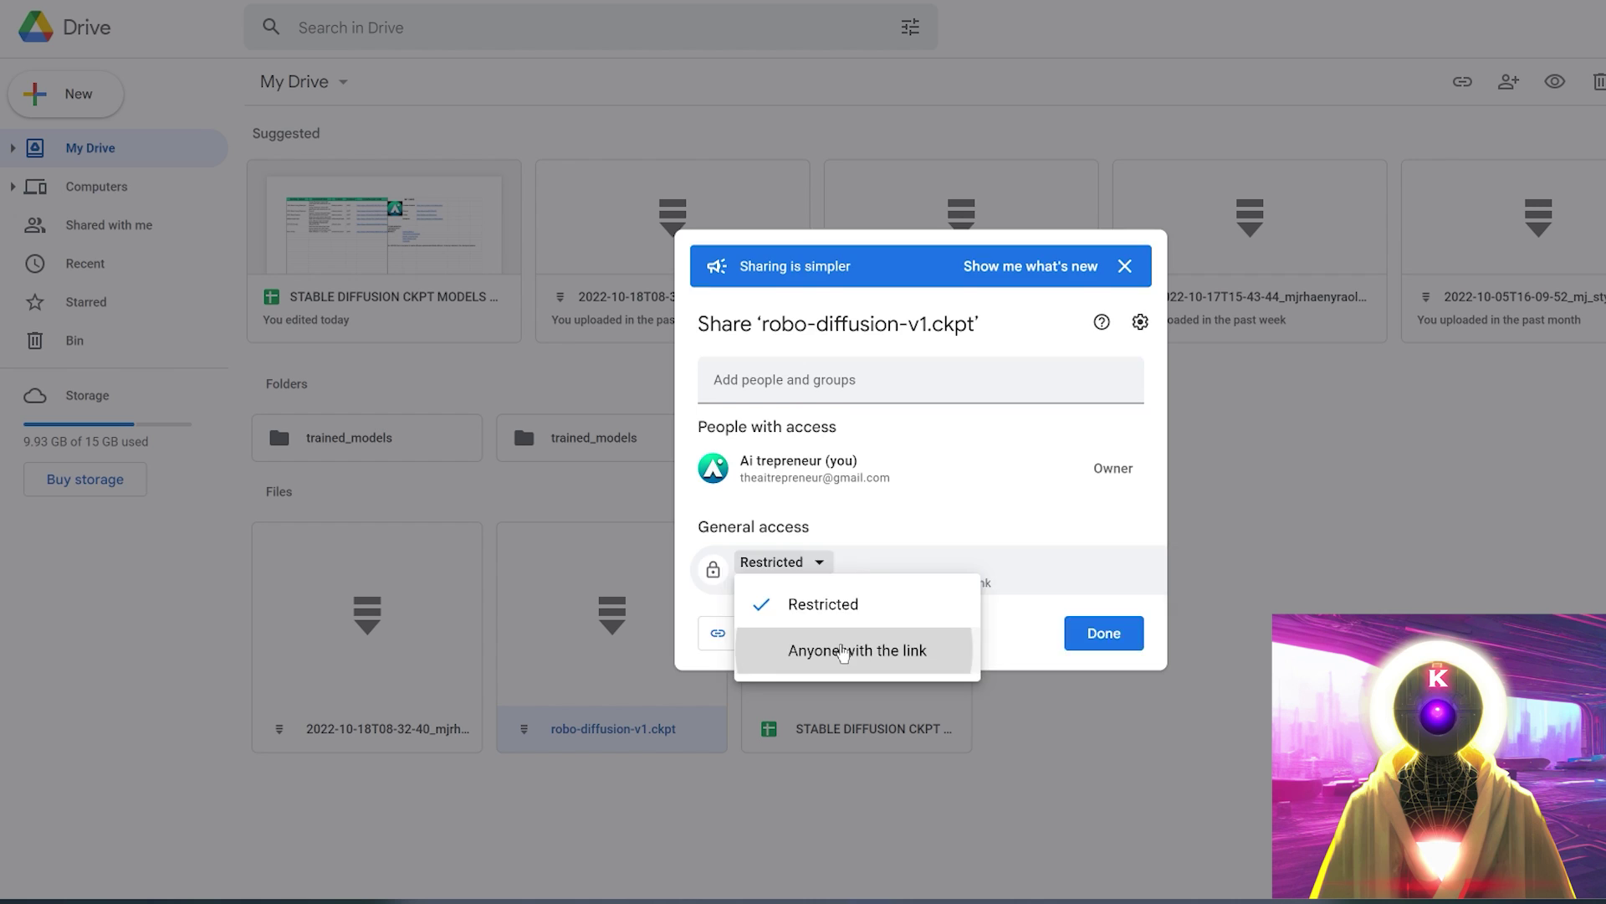
click(842, 651)
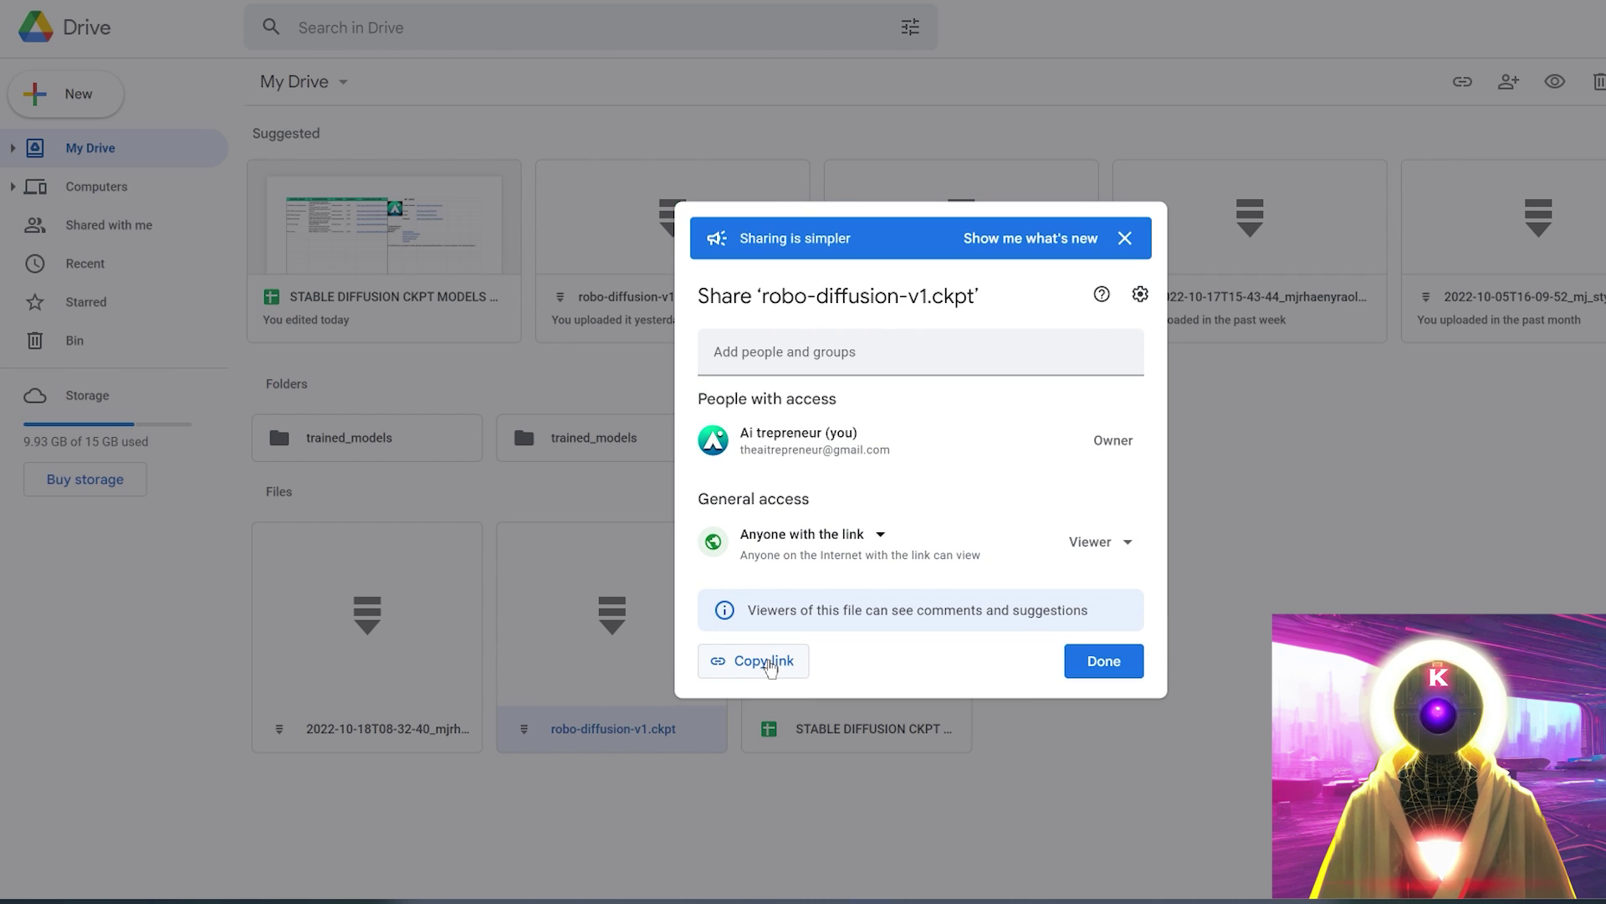
click(764, 661)
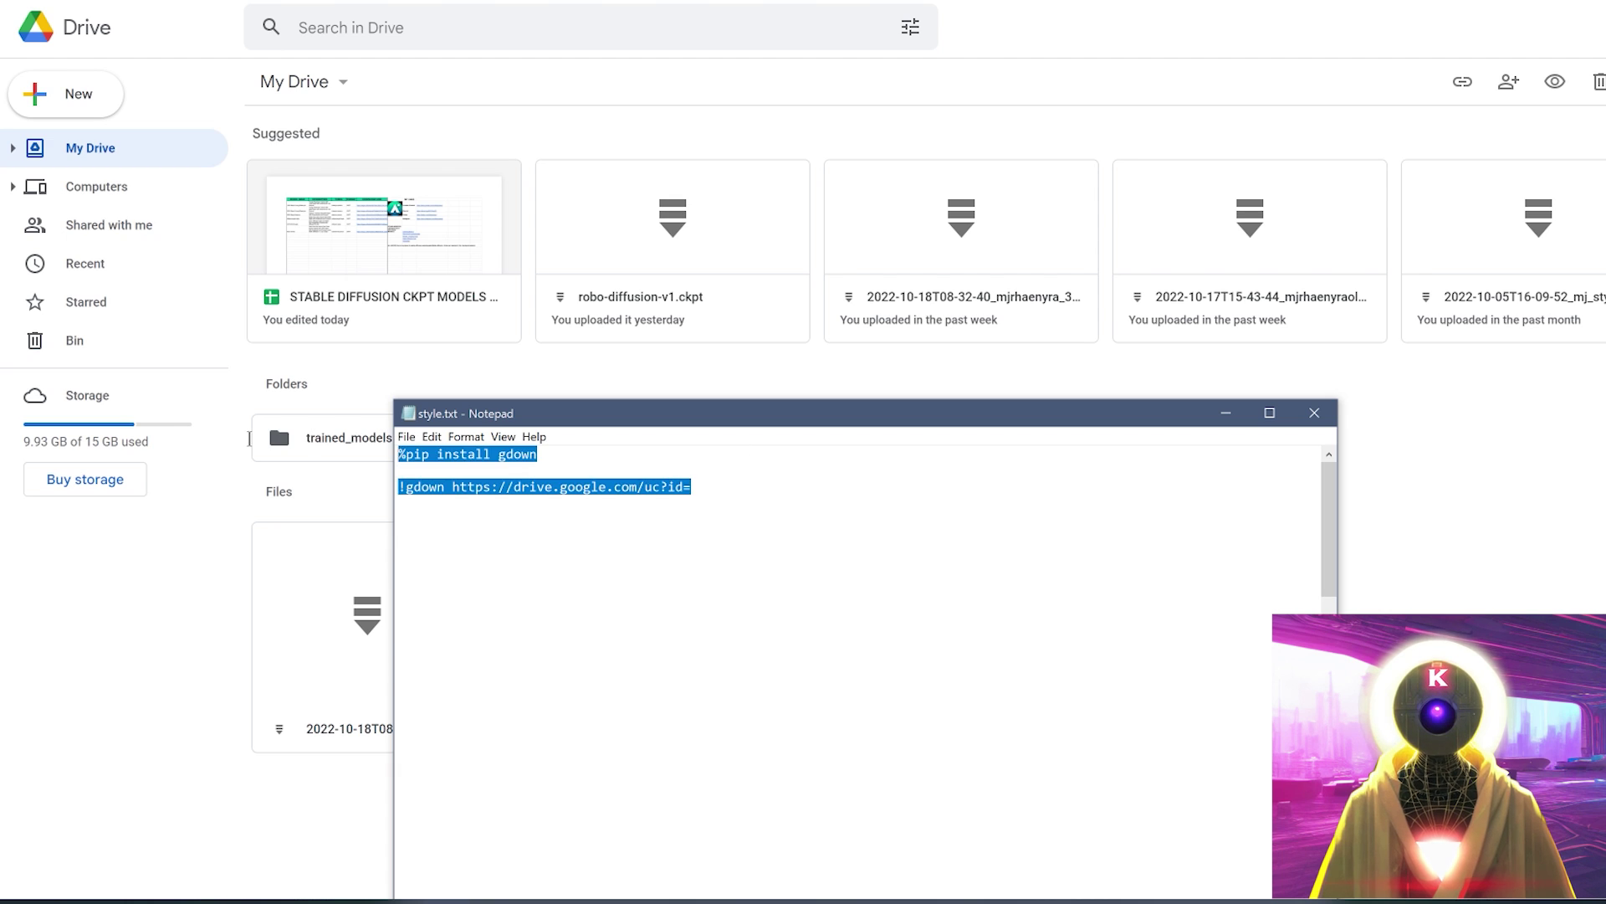
Step: Paste the Drive share link into style.txt and insert its file ID after id= in the gdown line
key(ctrl+a)
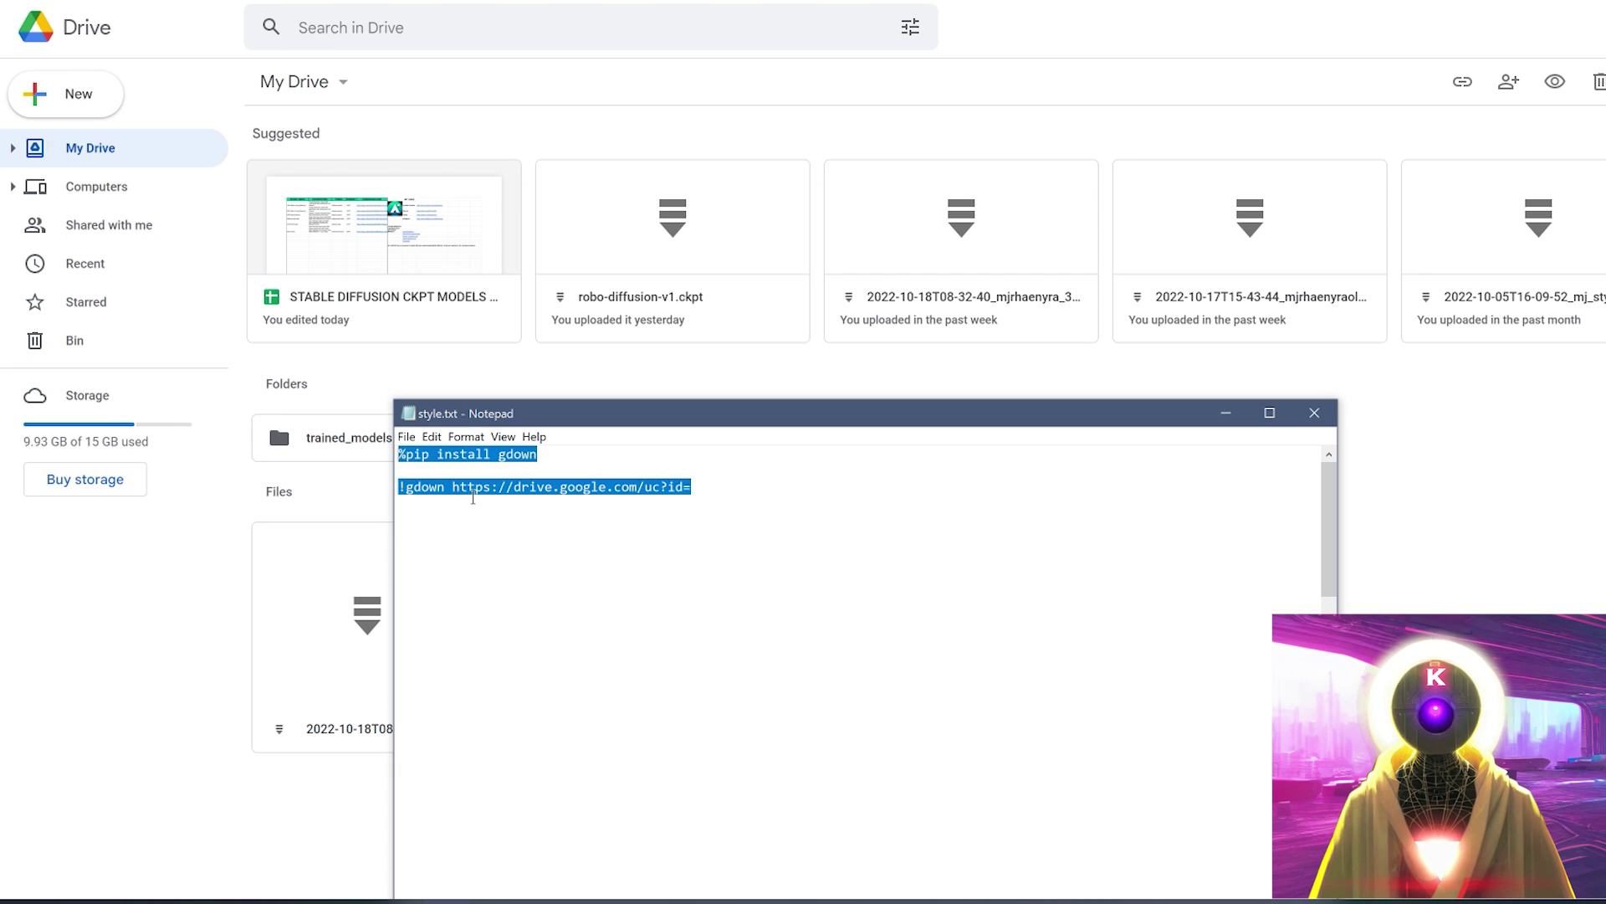
click(713, 497)
click(877, 571)
key(ctrl+v)
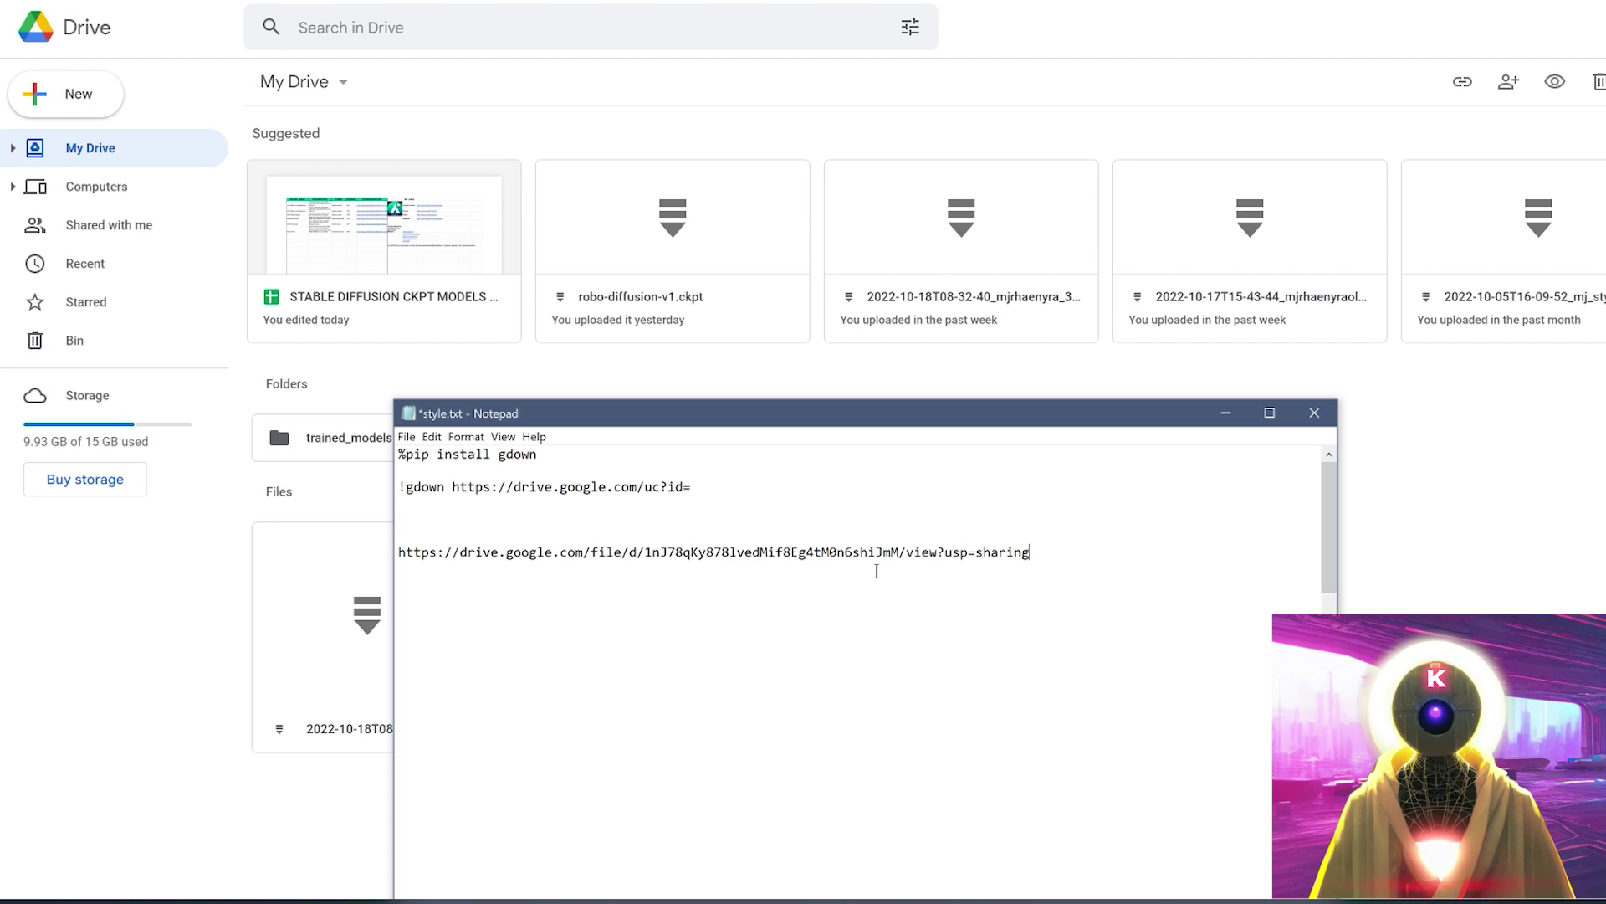
drag(900, 553, 645, 554)
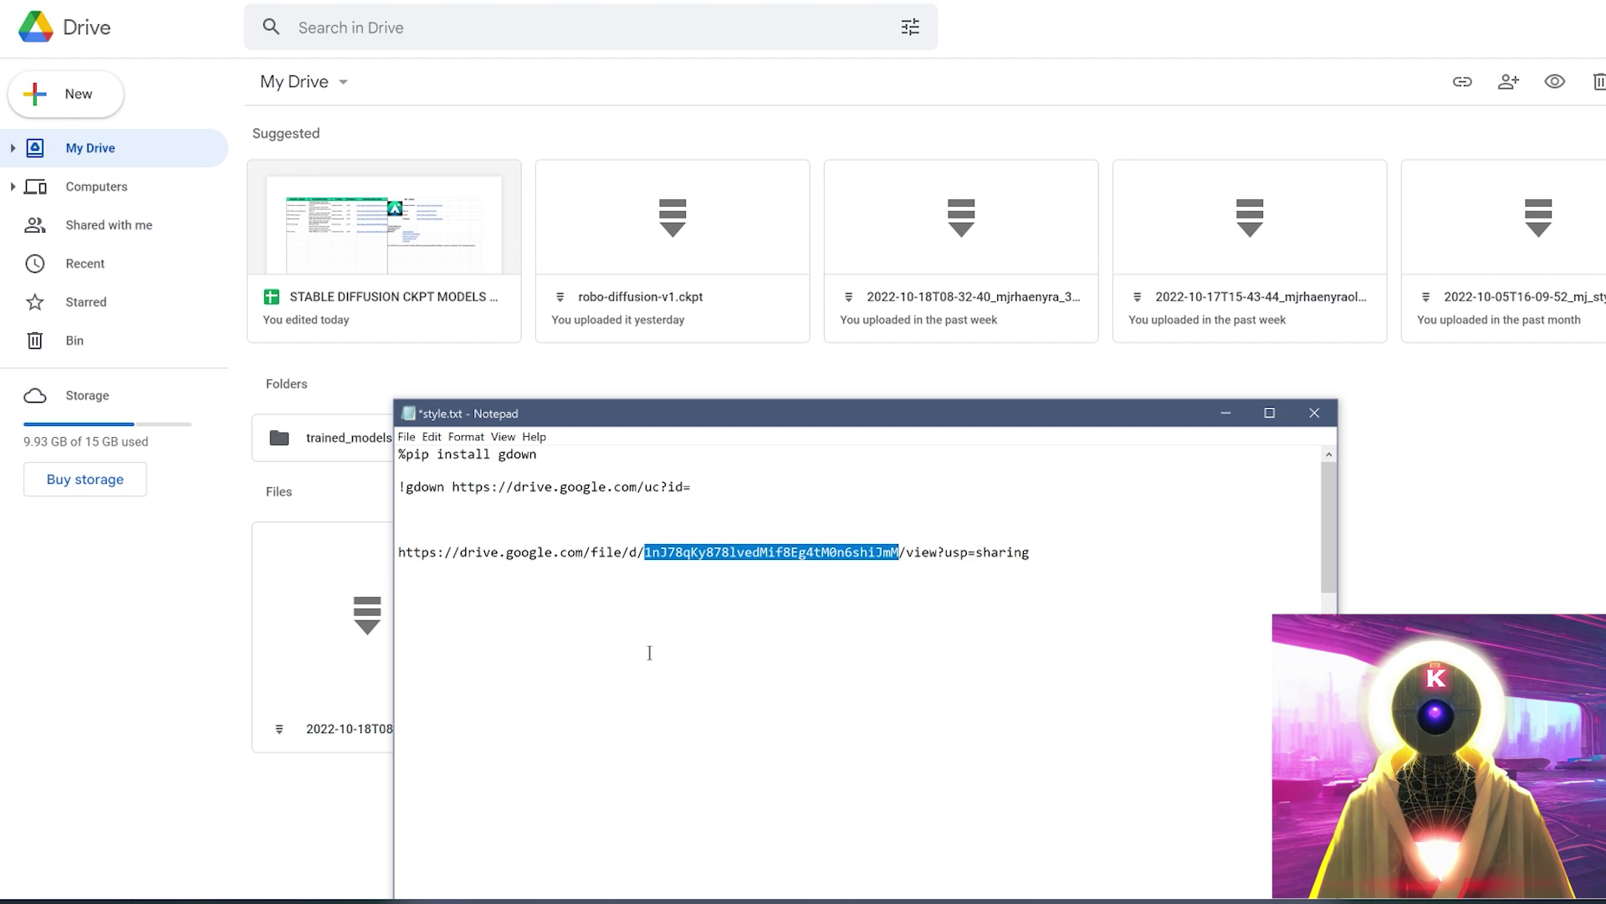
click(716, 617)
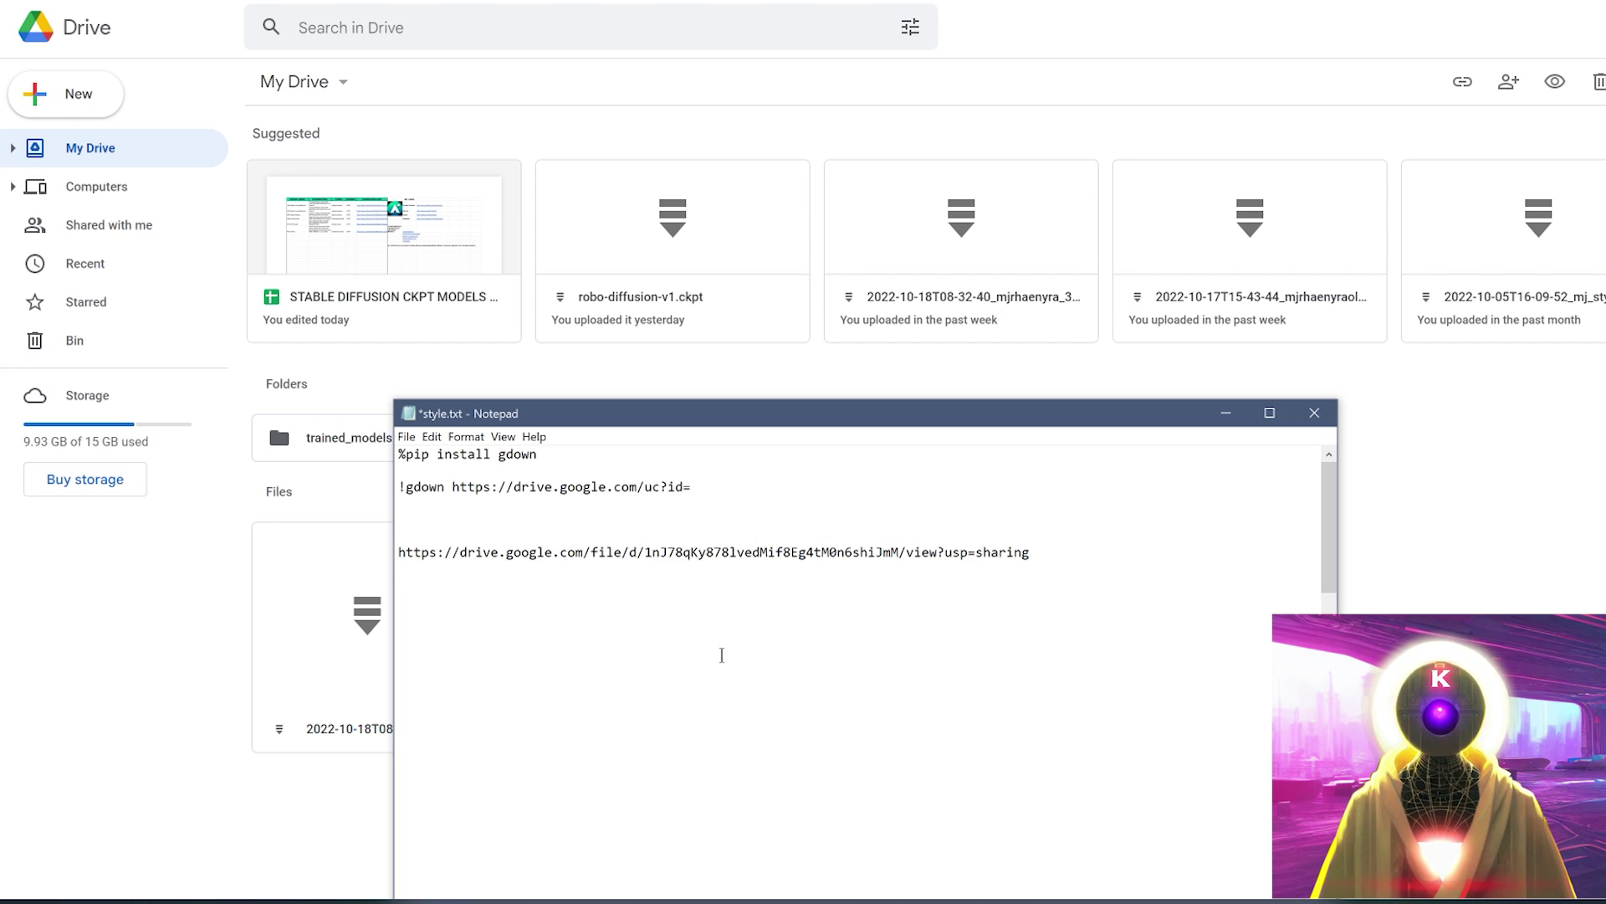
key(ctrl+v)
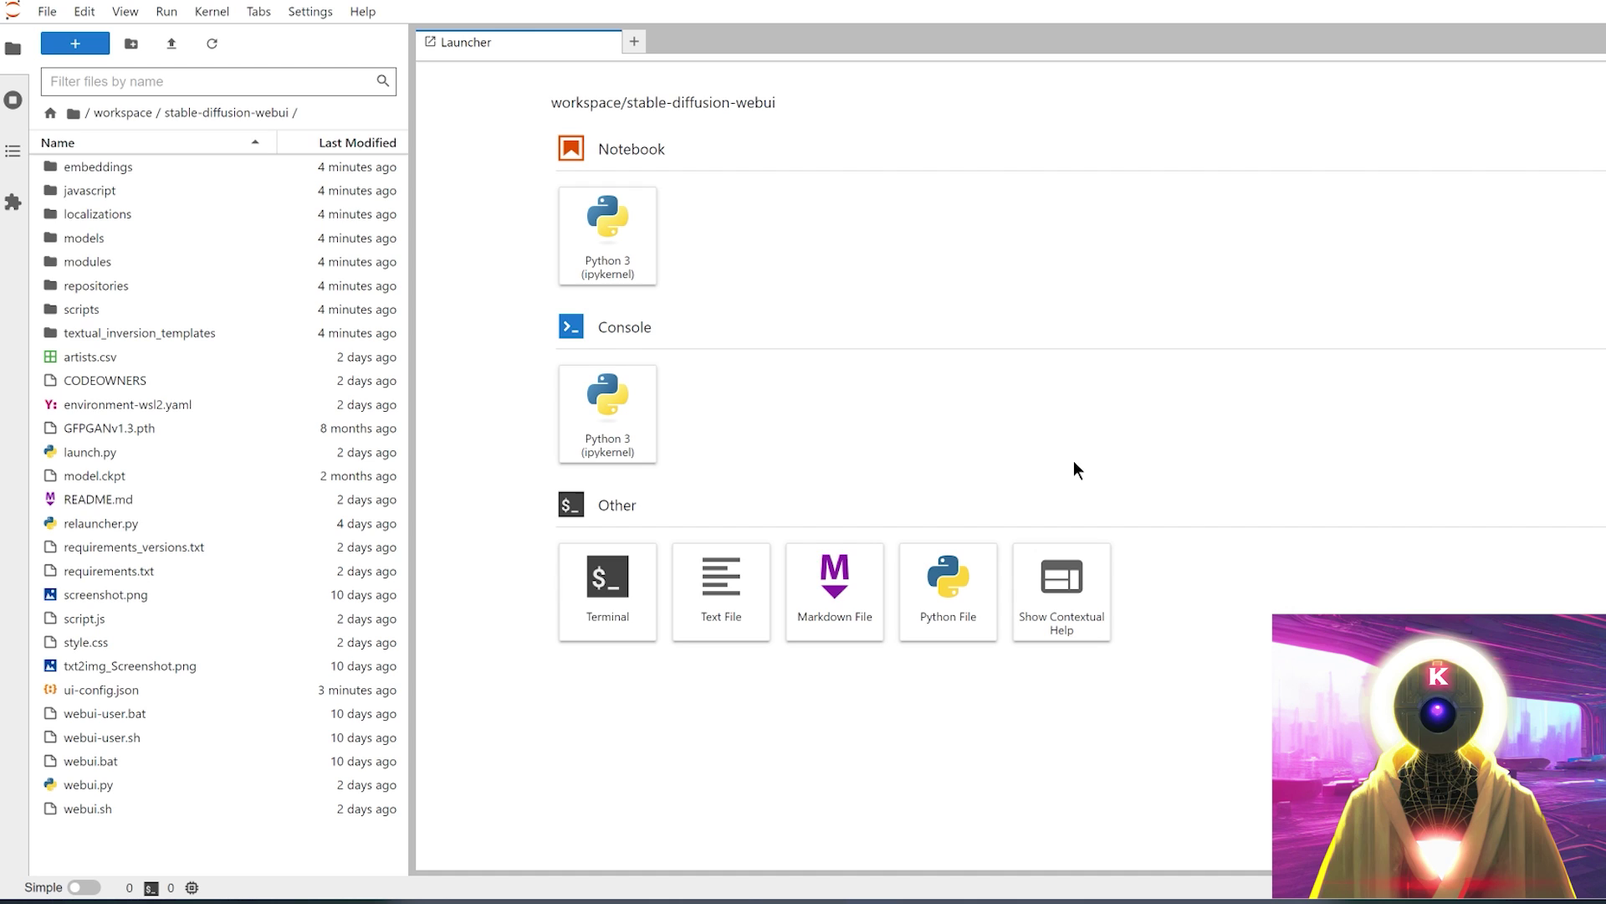
Step: In a new Python 3 notebook, run the pasted pip/gdown lines to download robo-diffusion-v1.ckpt
click(631, 249)
key(alt+Tab)
drag(945, 486, 354, 457)
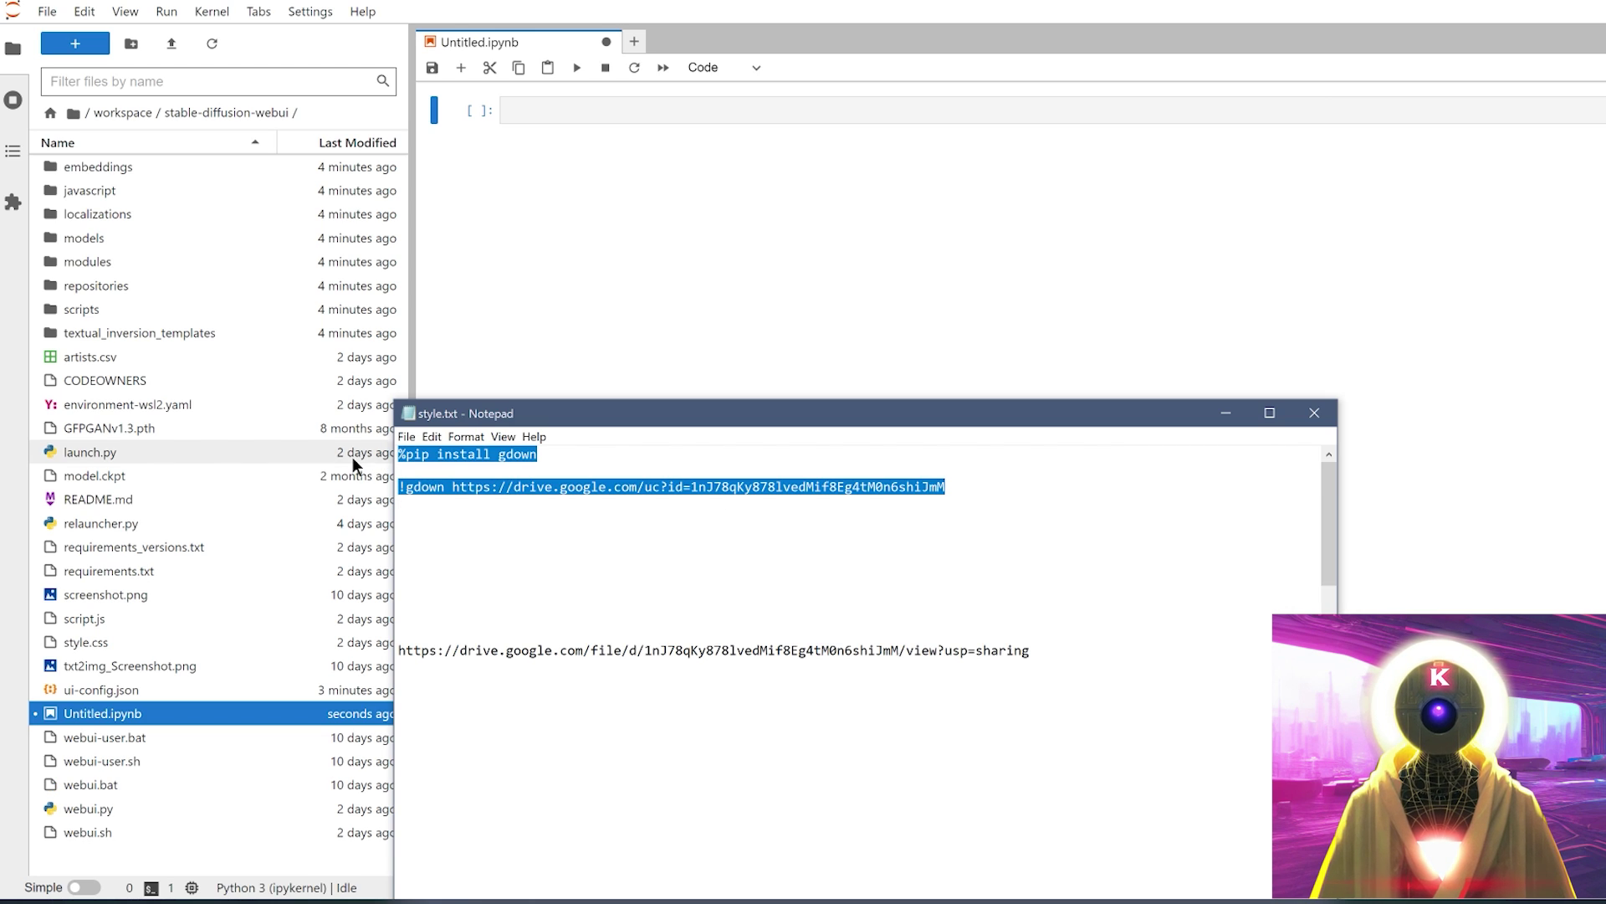
key(ctrl+c)
key(alt+Tab)
key(ctrl+v)
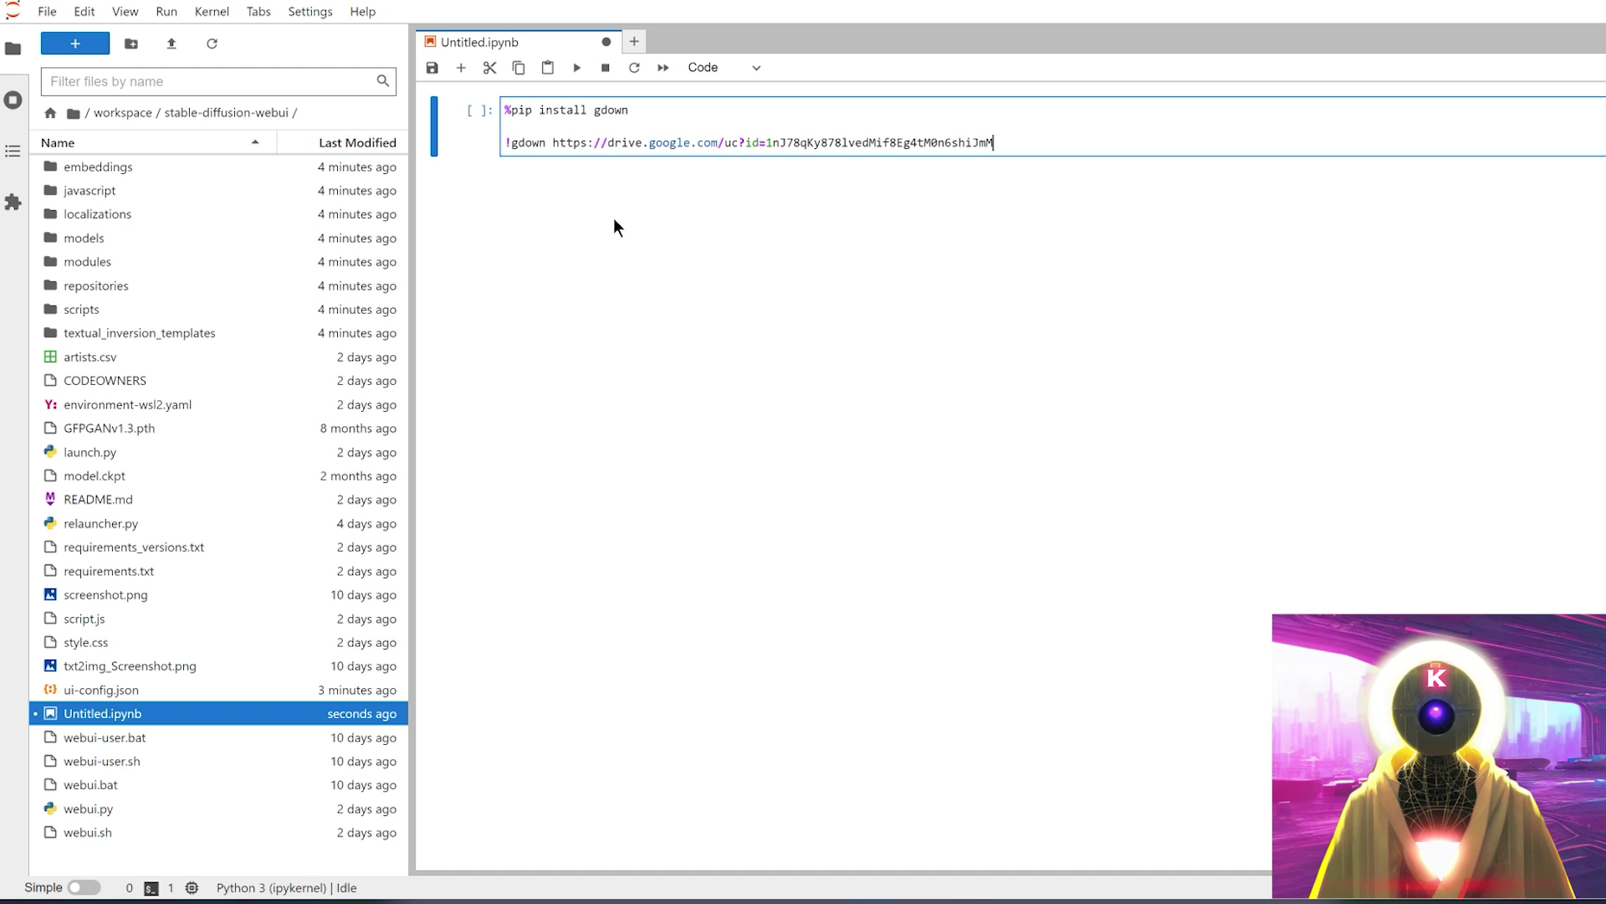
click(577, 67)
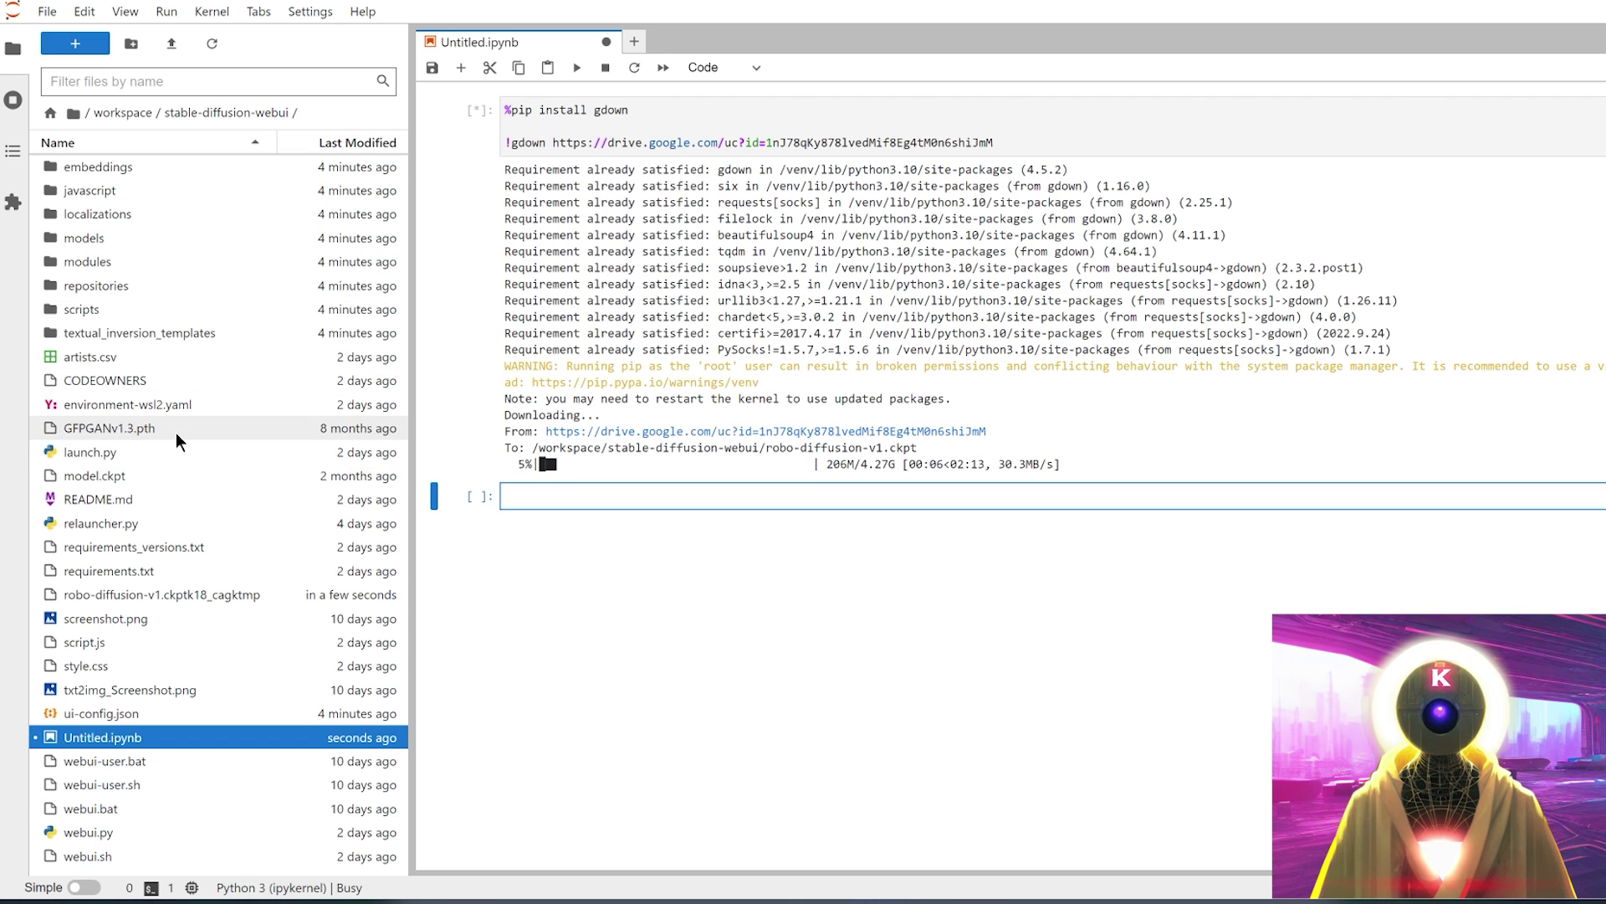
Step: Move robo-diffusion-v1.ckpt into models/Stable-diffusion and confirm it is there
click(110, 590)
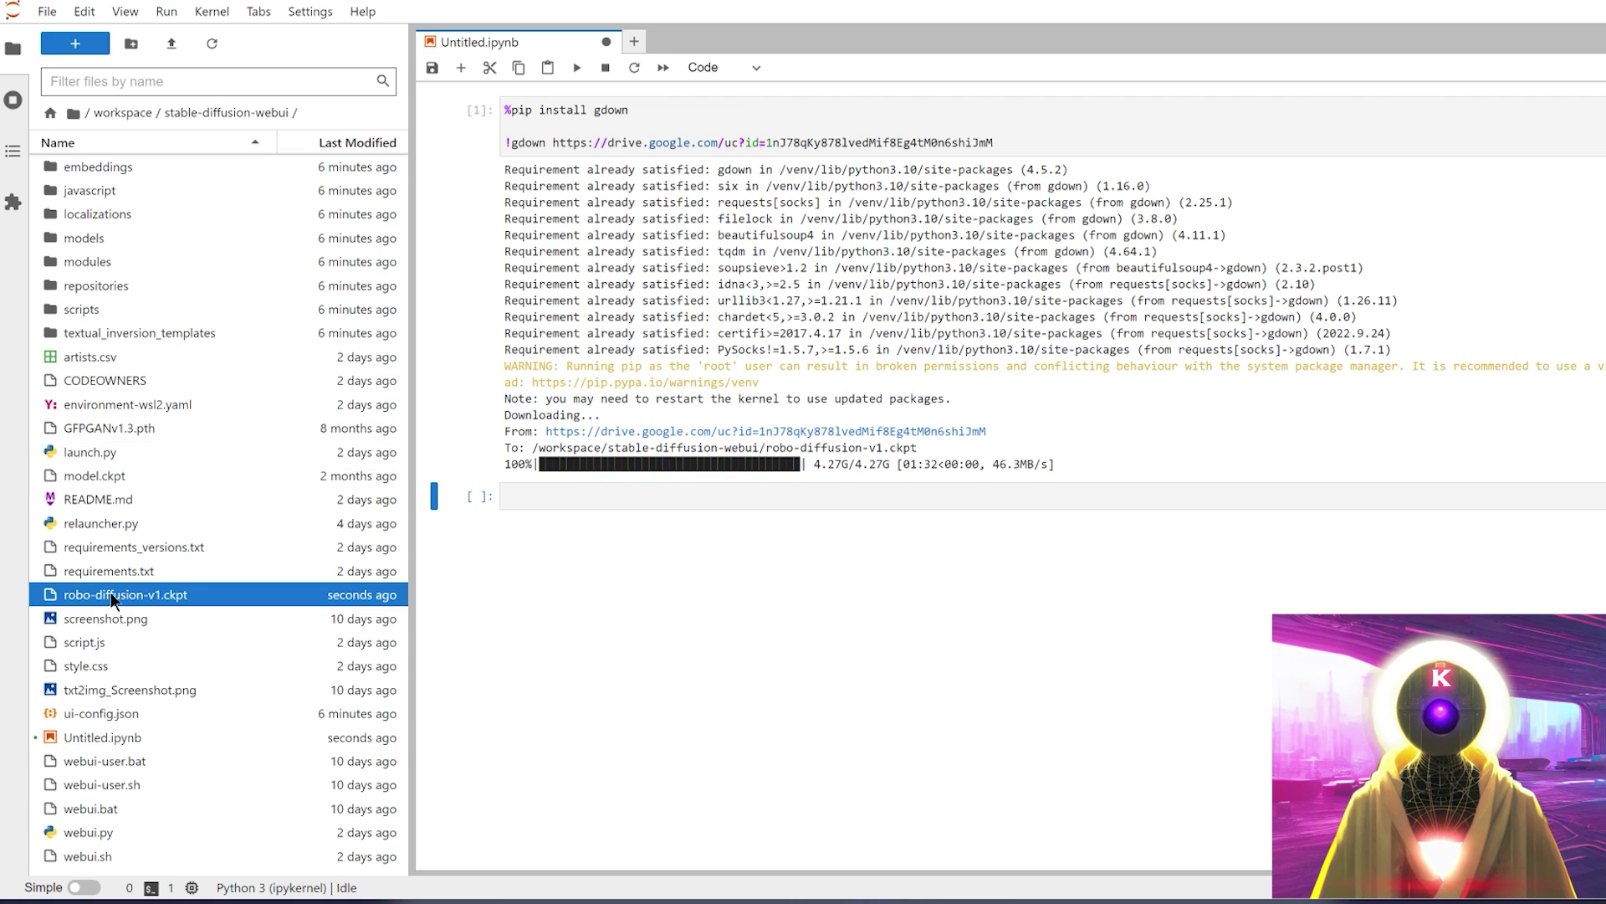
drag(110, 590, 94, 236)
double_click(94, 236)
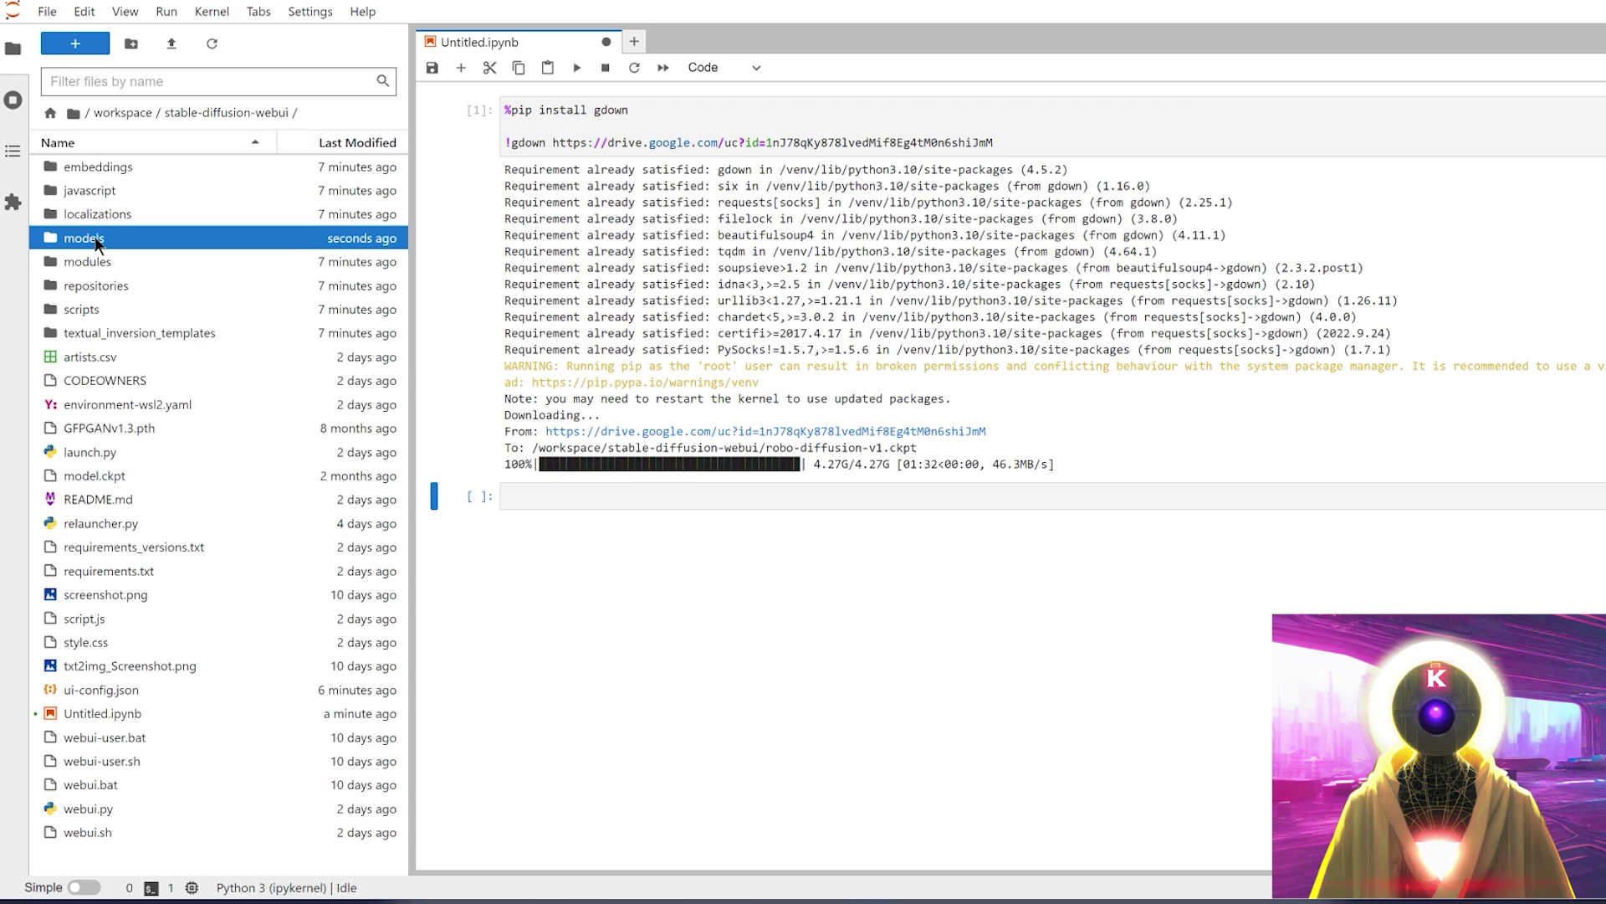
click(105, 358)
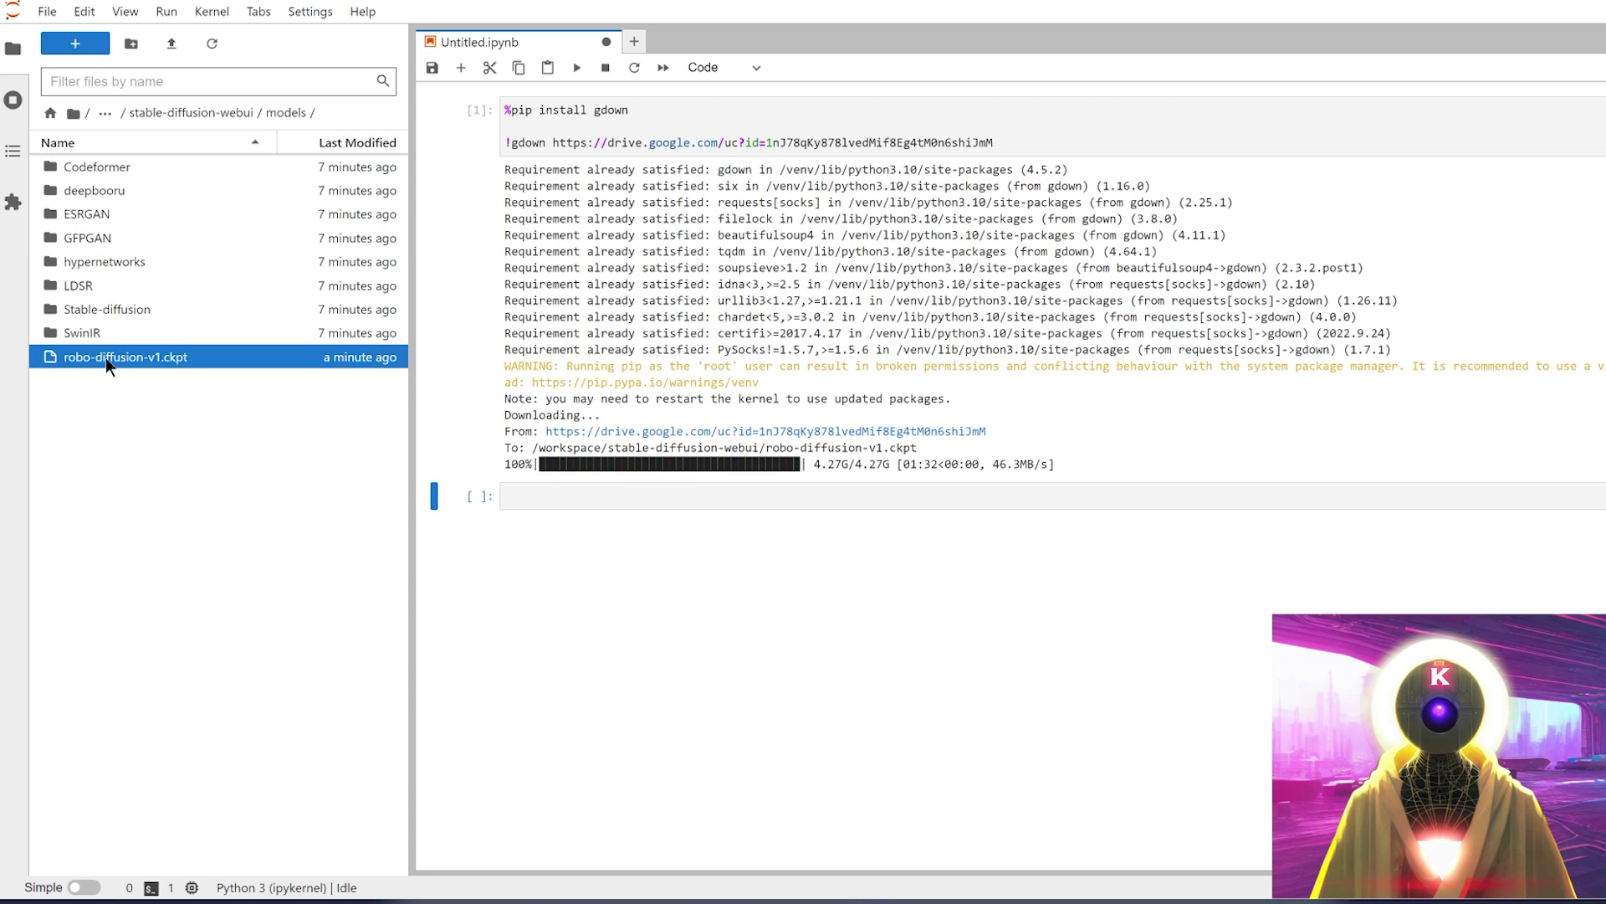
drag(105, 358, 104, 335)
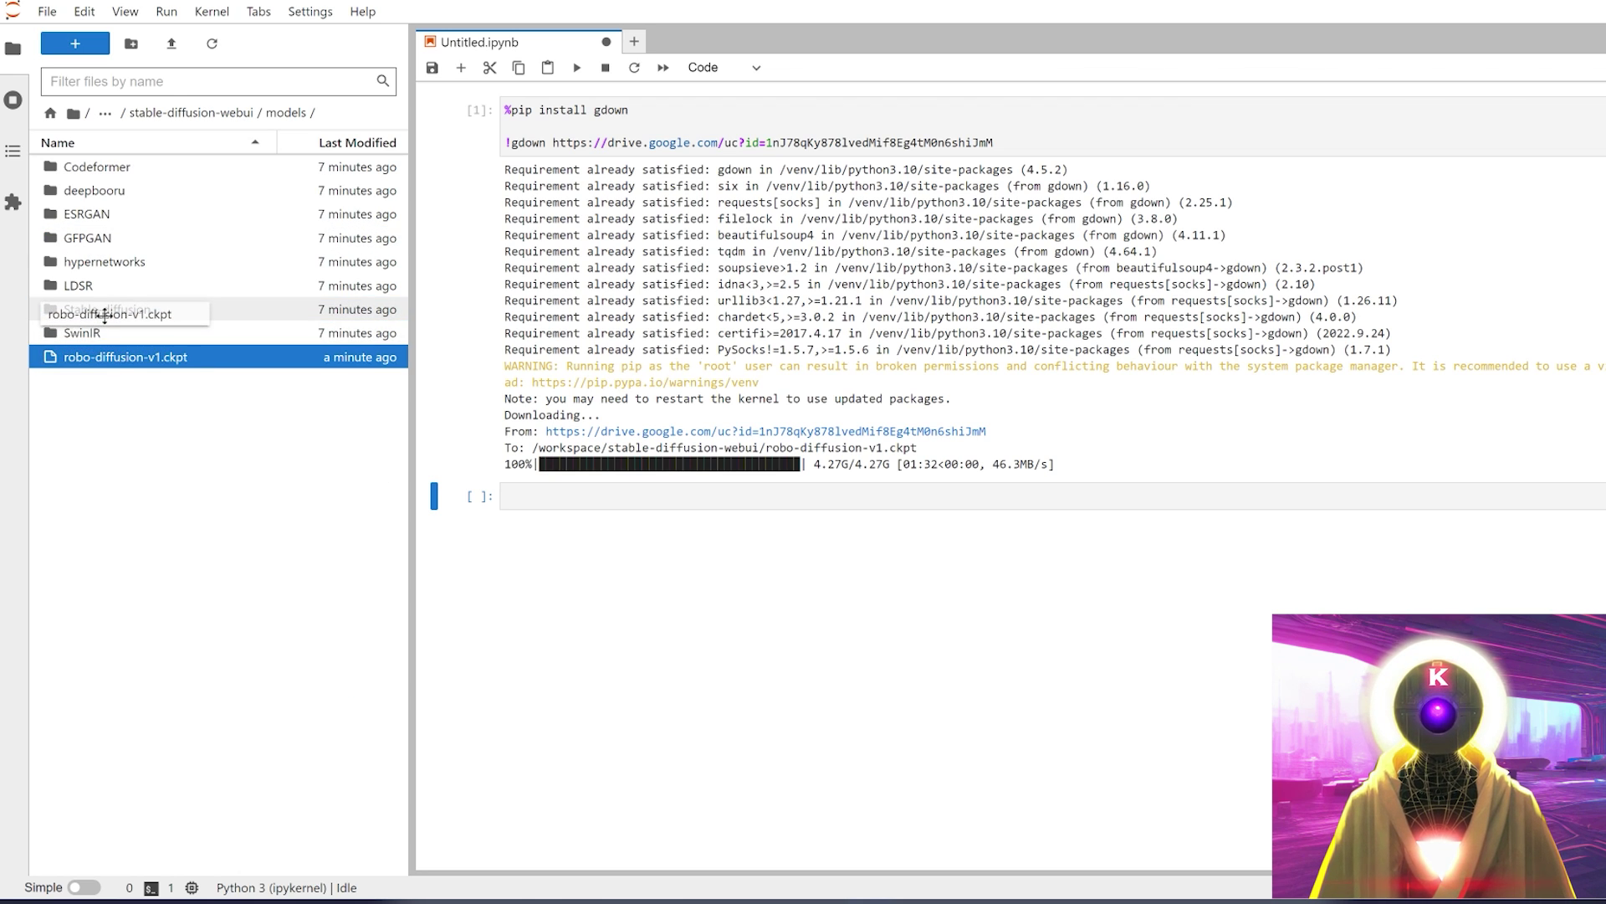
drag(104, 316, 124, 308)
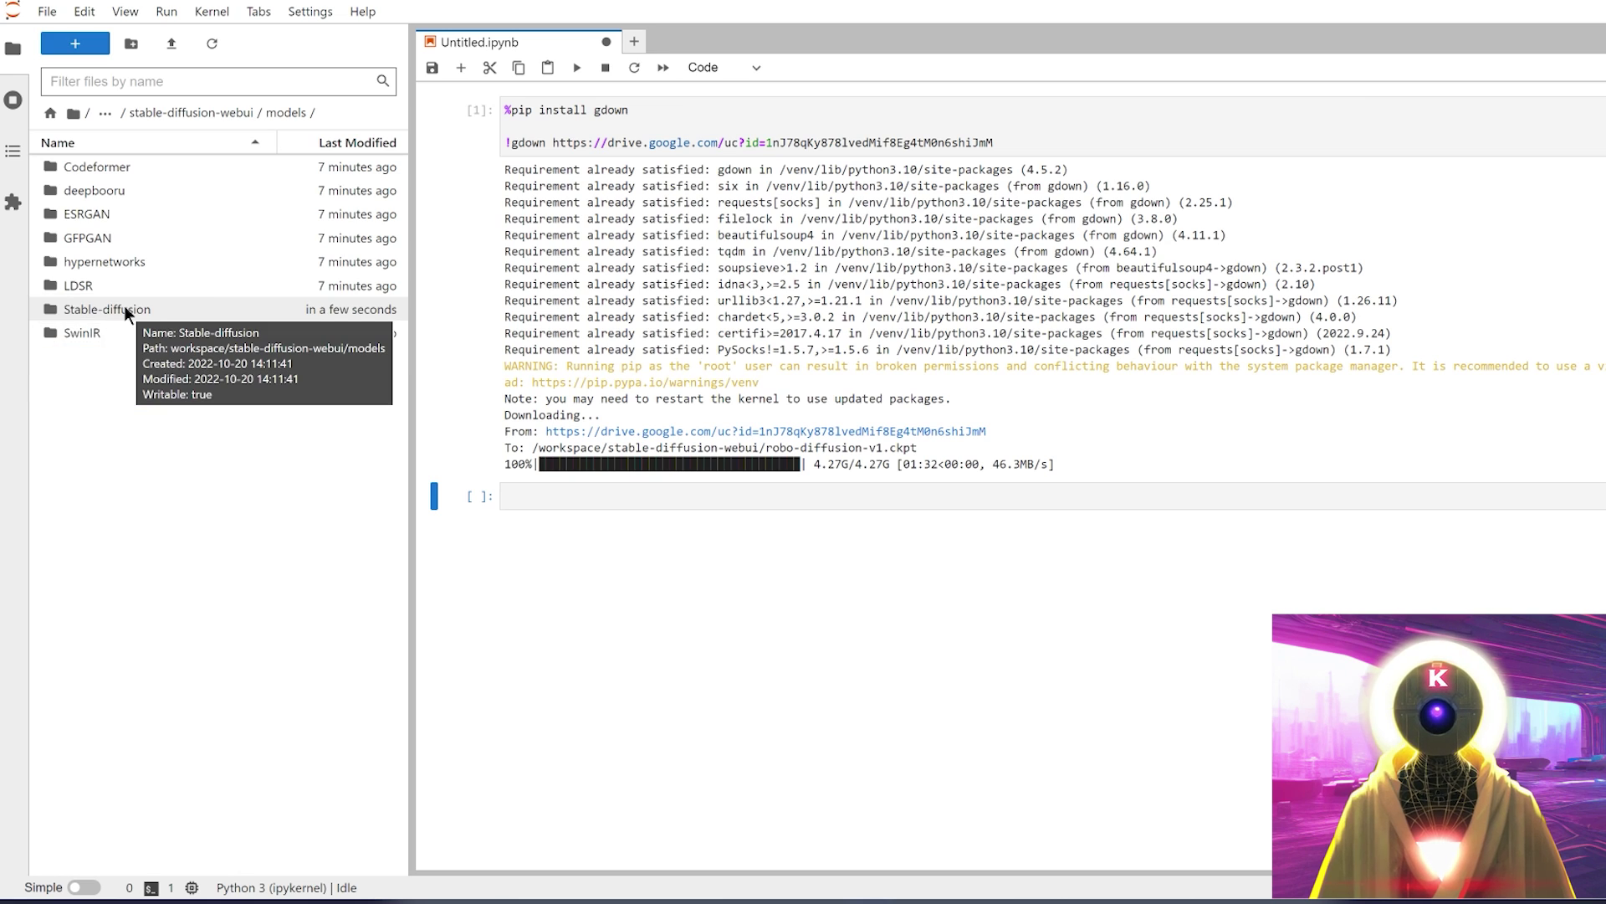
double_click(124, 309)
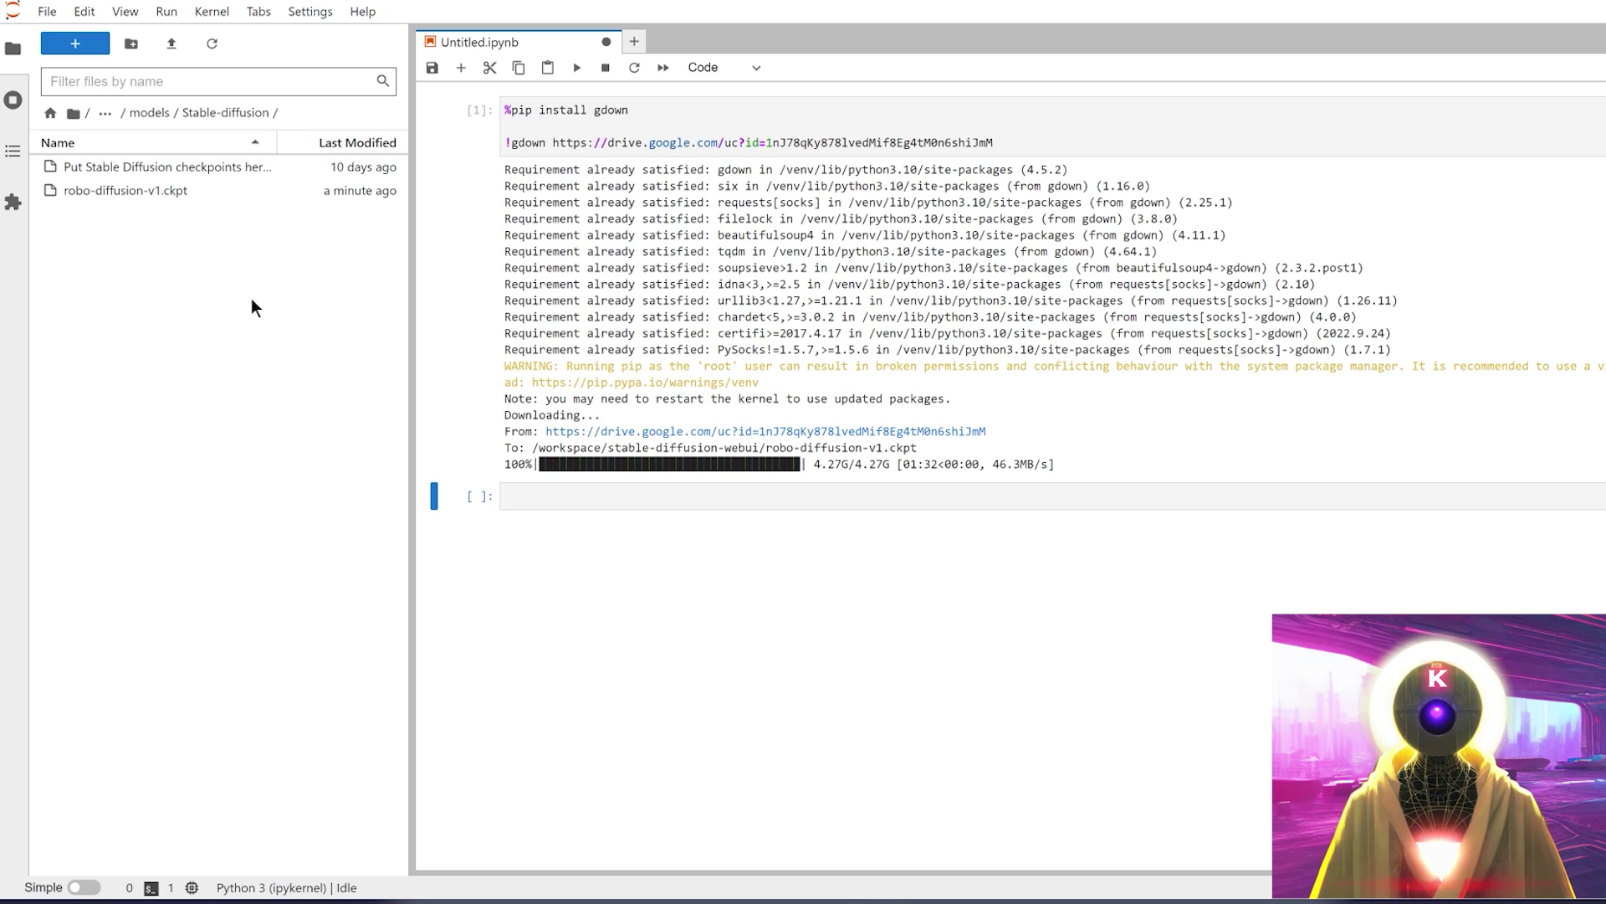
click(50, 12)
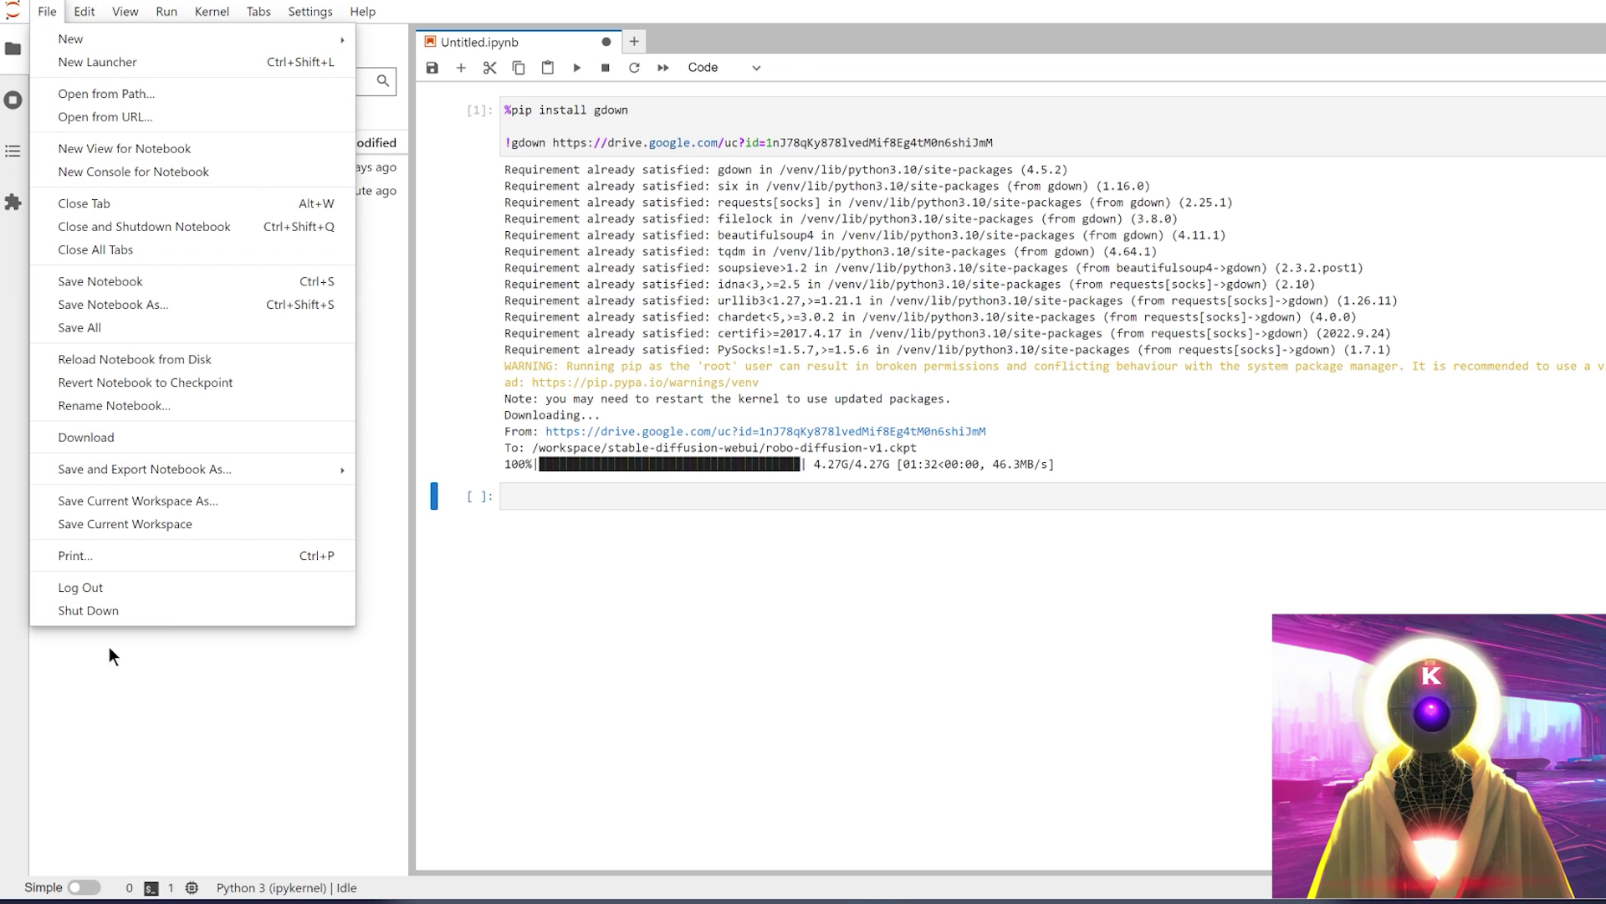
Step: Shut down the JupyterLab server, reset the pod, and connect to the web UI on HTTP port 3000
click(169, 607)
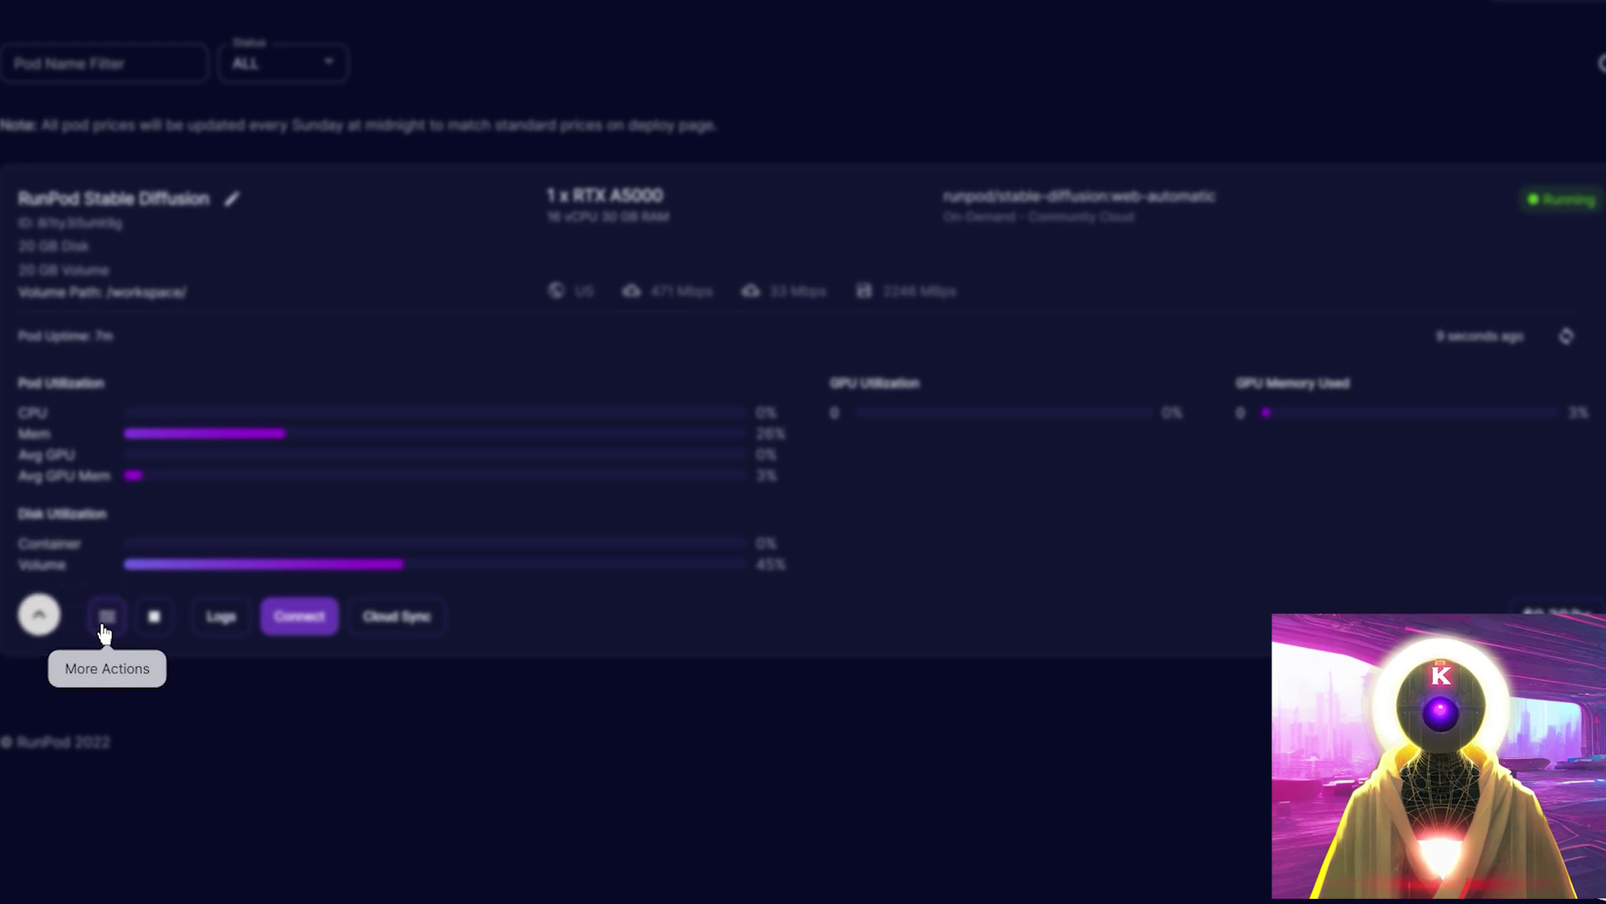
click(104, 629)
click(21, 669)
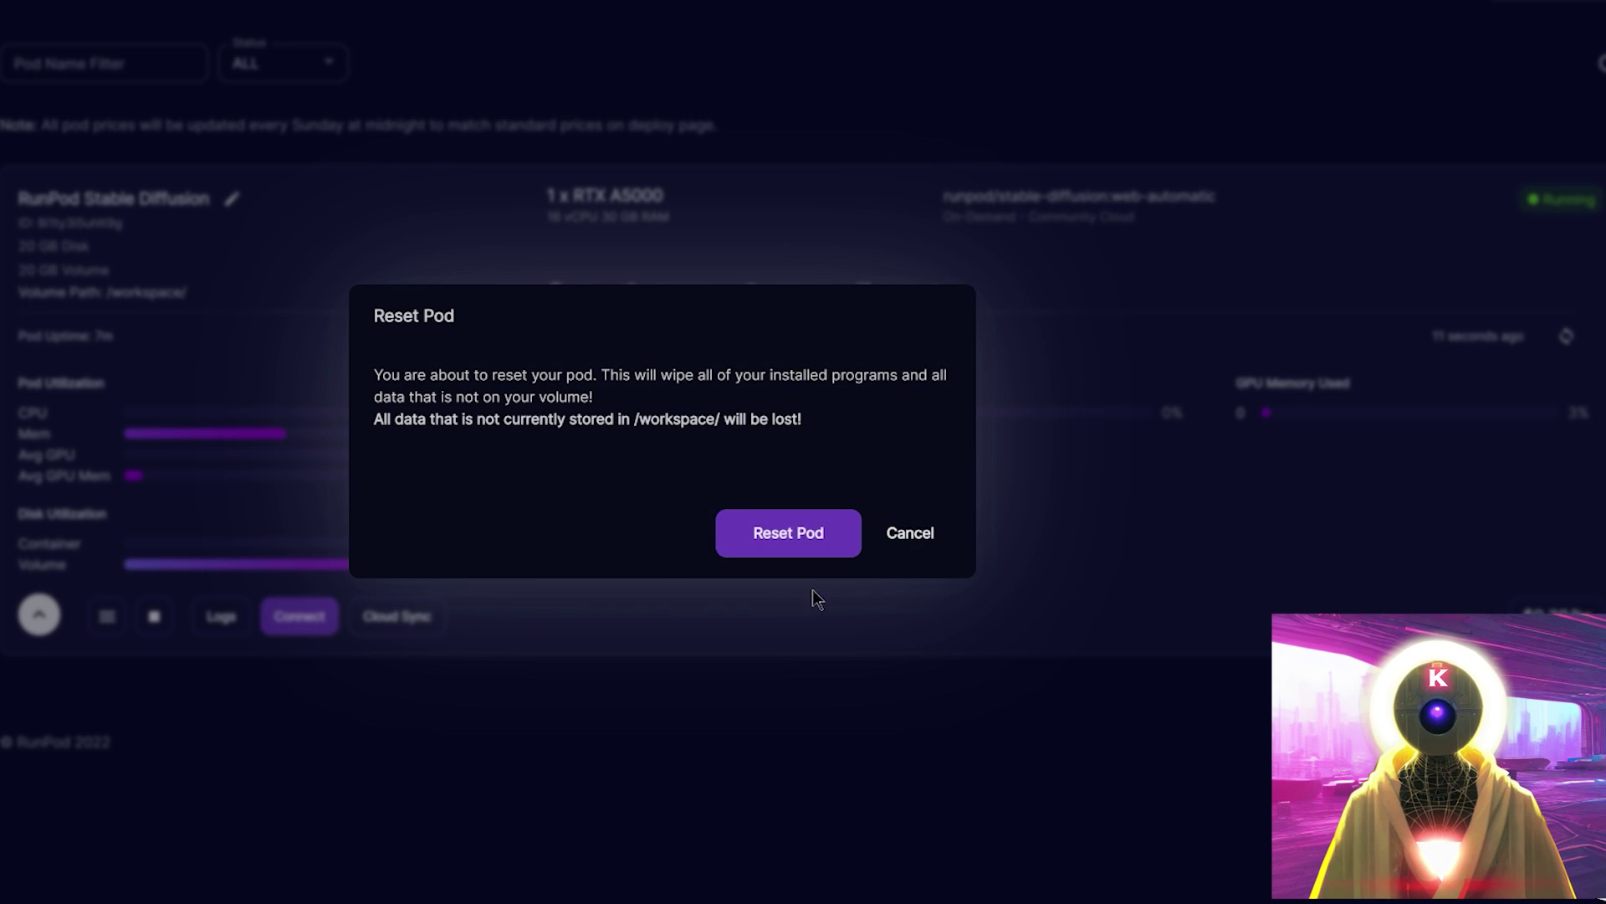
click(788, 533)
click(302, 619)
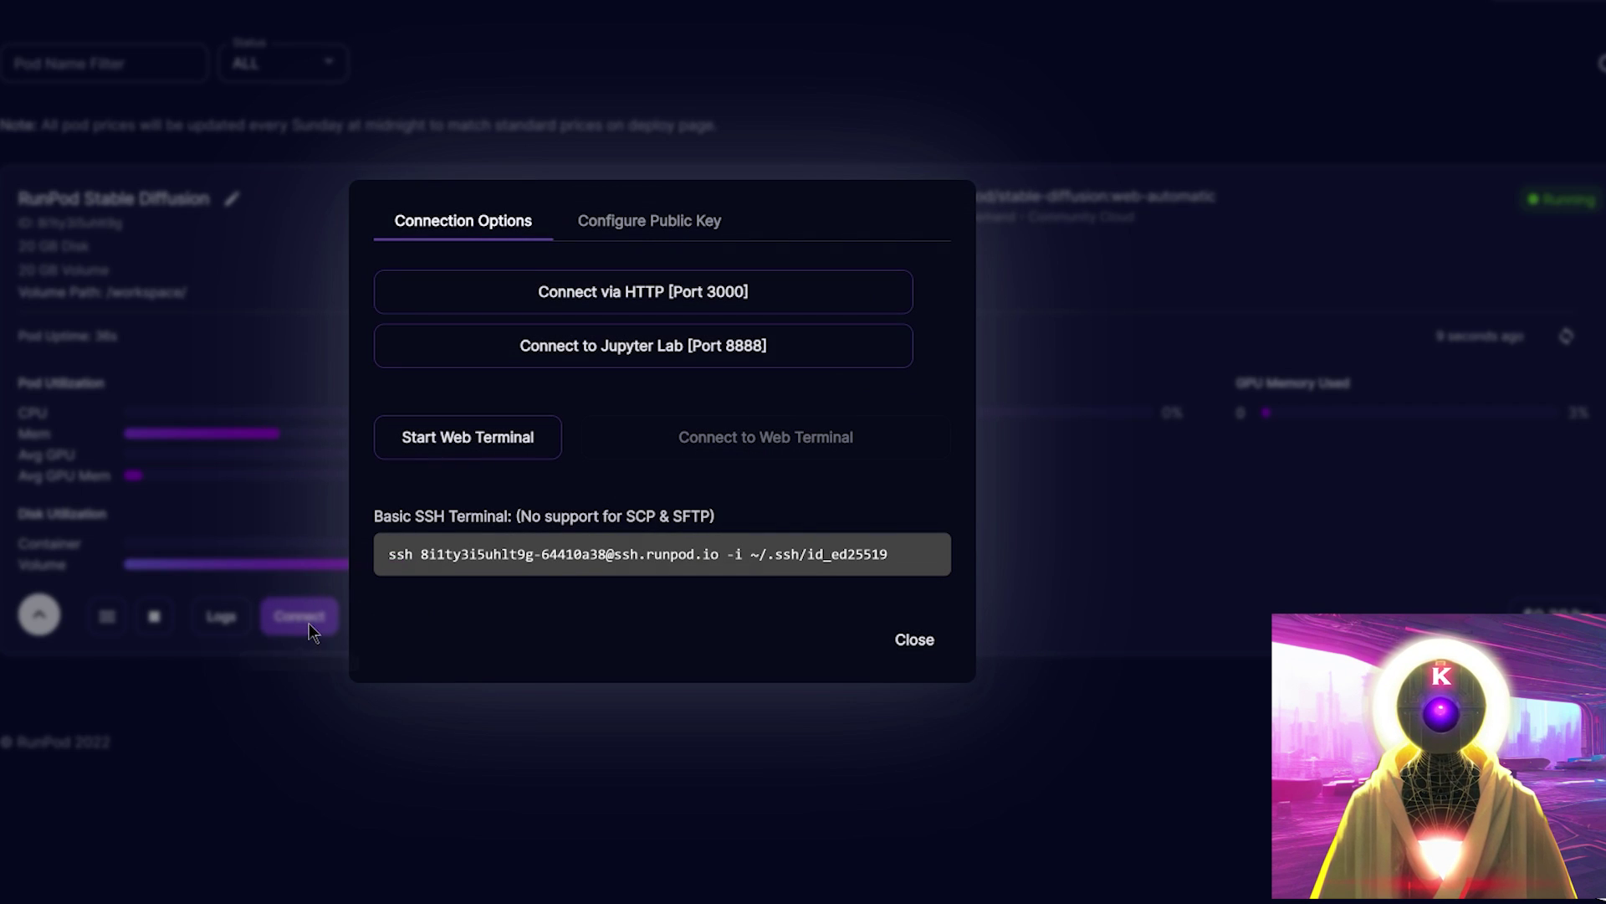
click(678, 293)
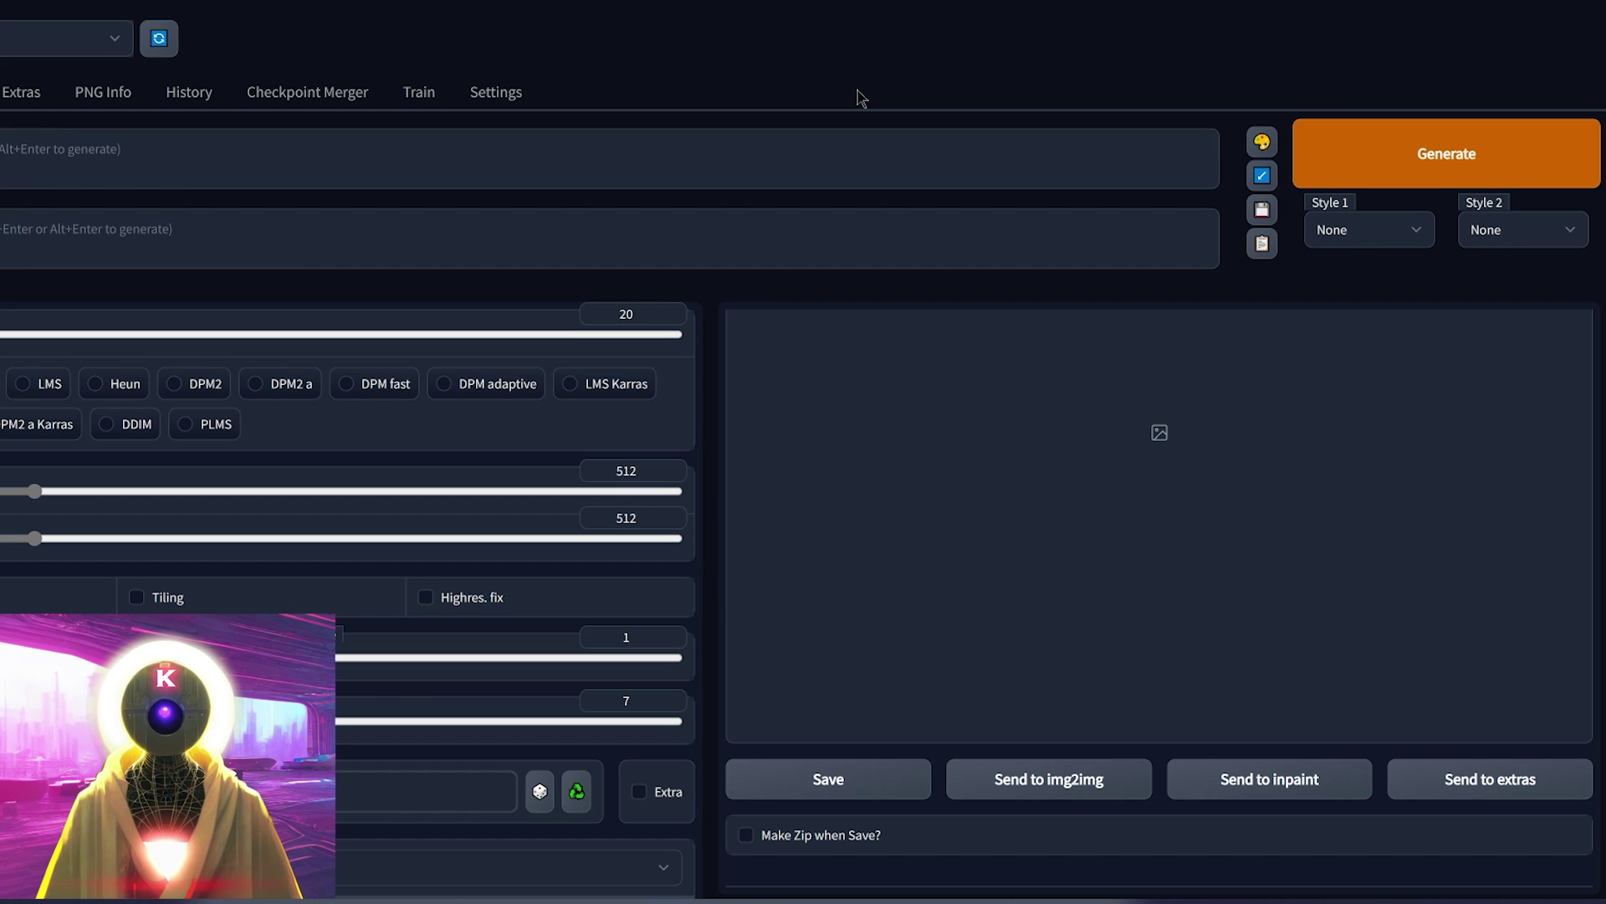
Step: Load the robo-diffusion checkpoint from the Stable Diffusion checkpoint dropdown
click(105, 40)
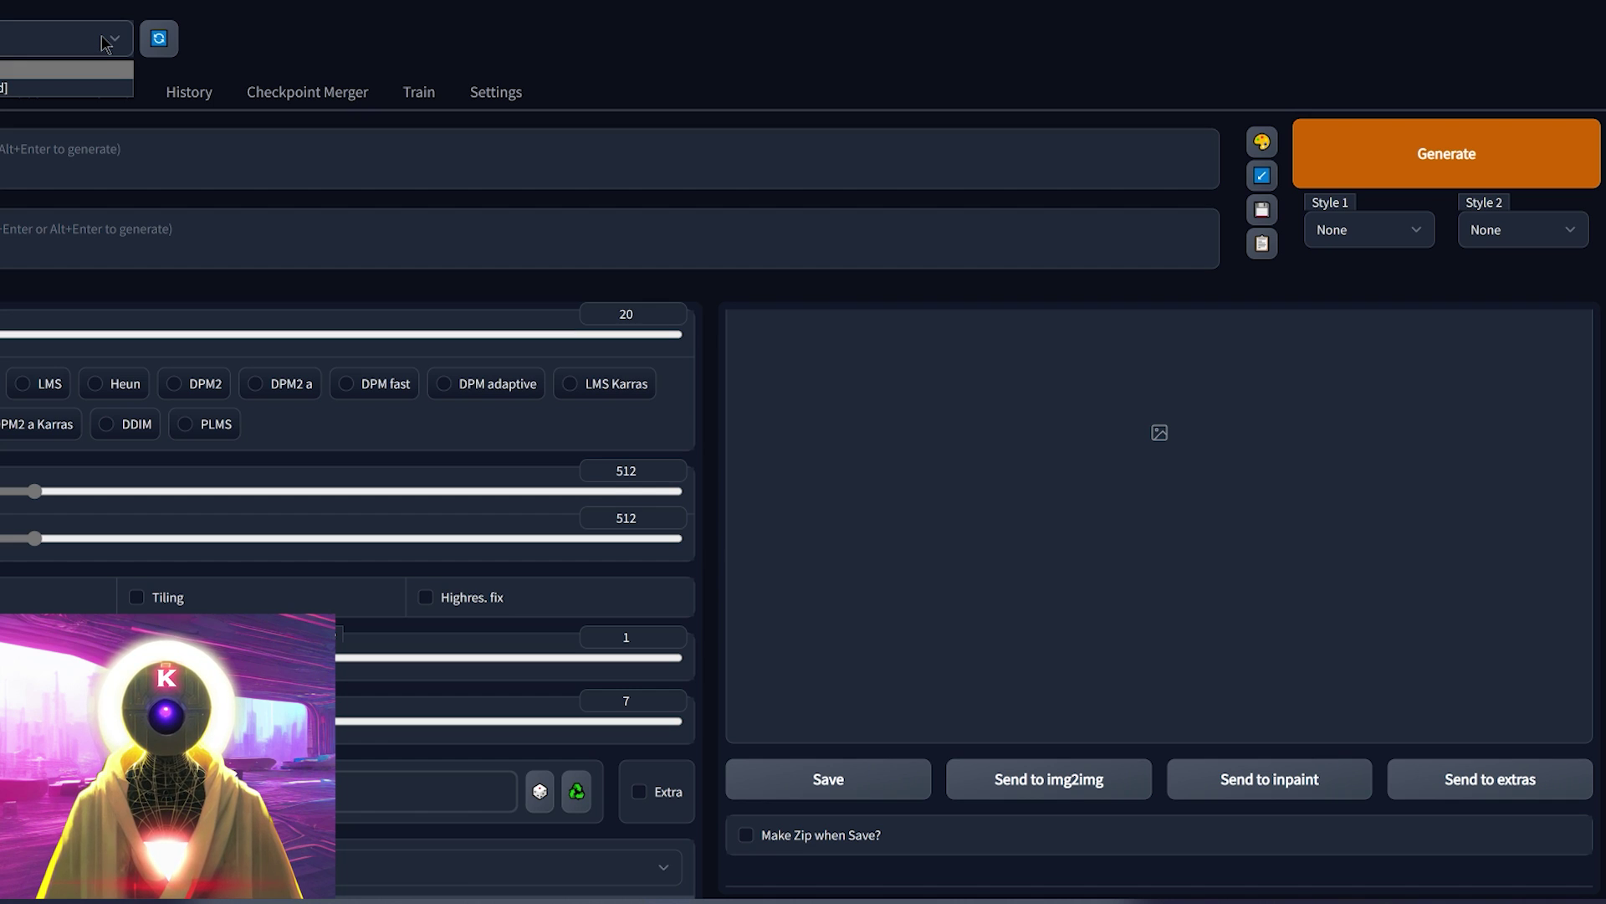
click(44, 89)
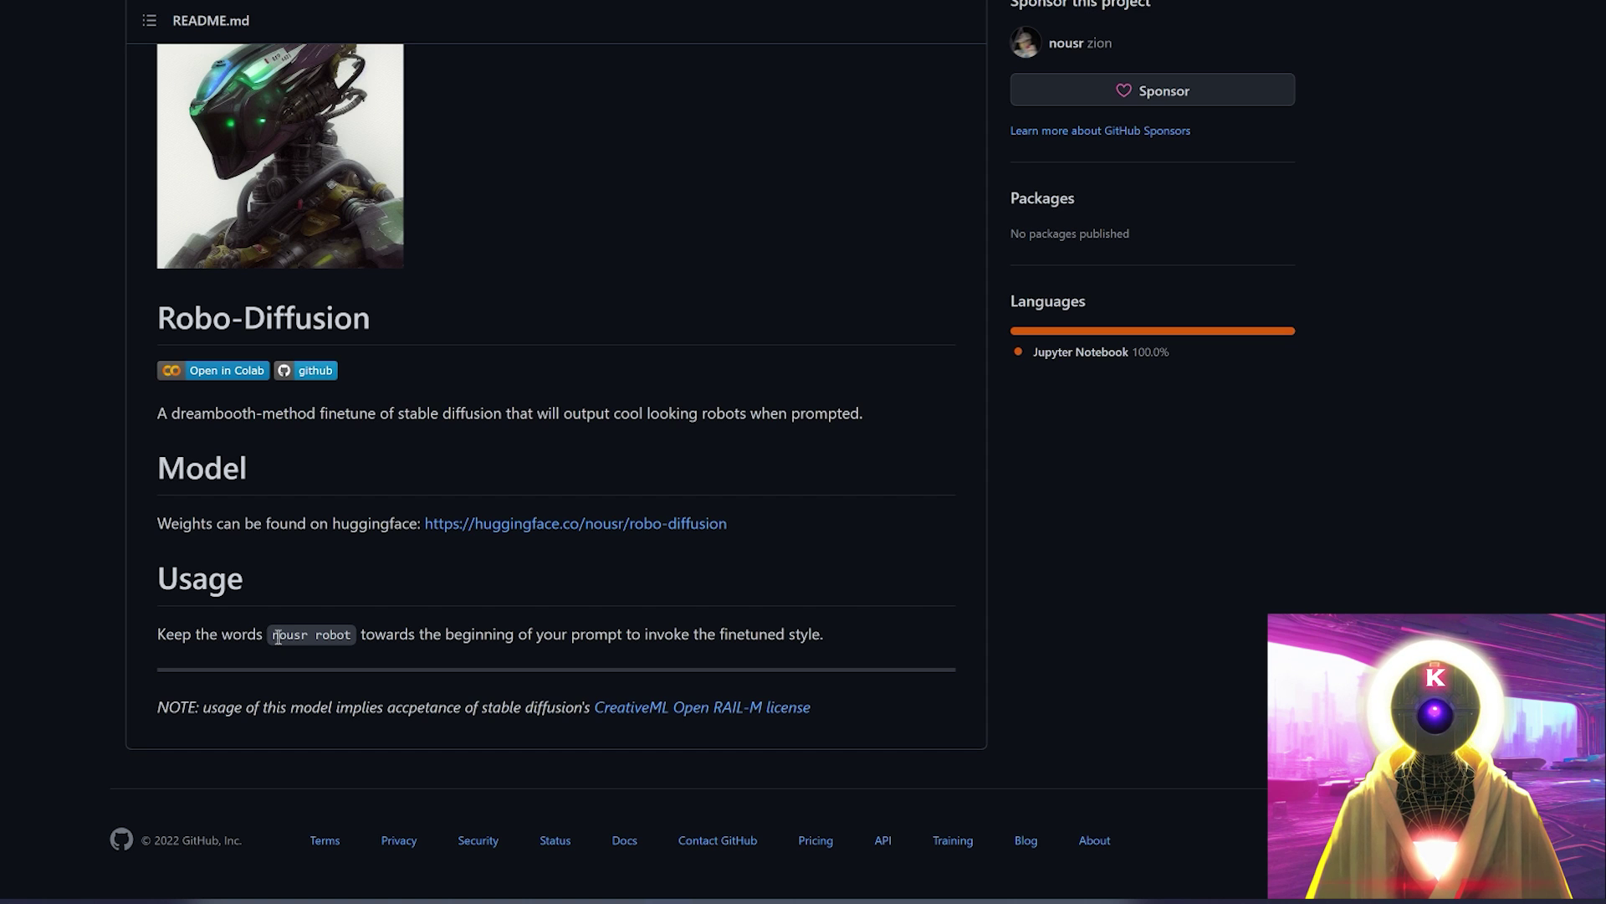
Step: Select the 'nousr robot' trigger phrase in the README's Usage section
drag(278, 633, 351, 633)
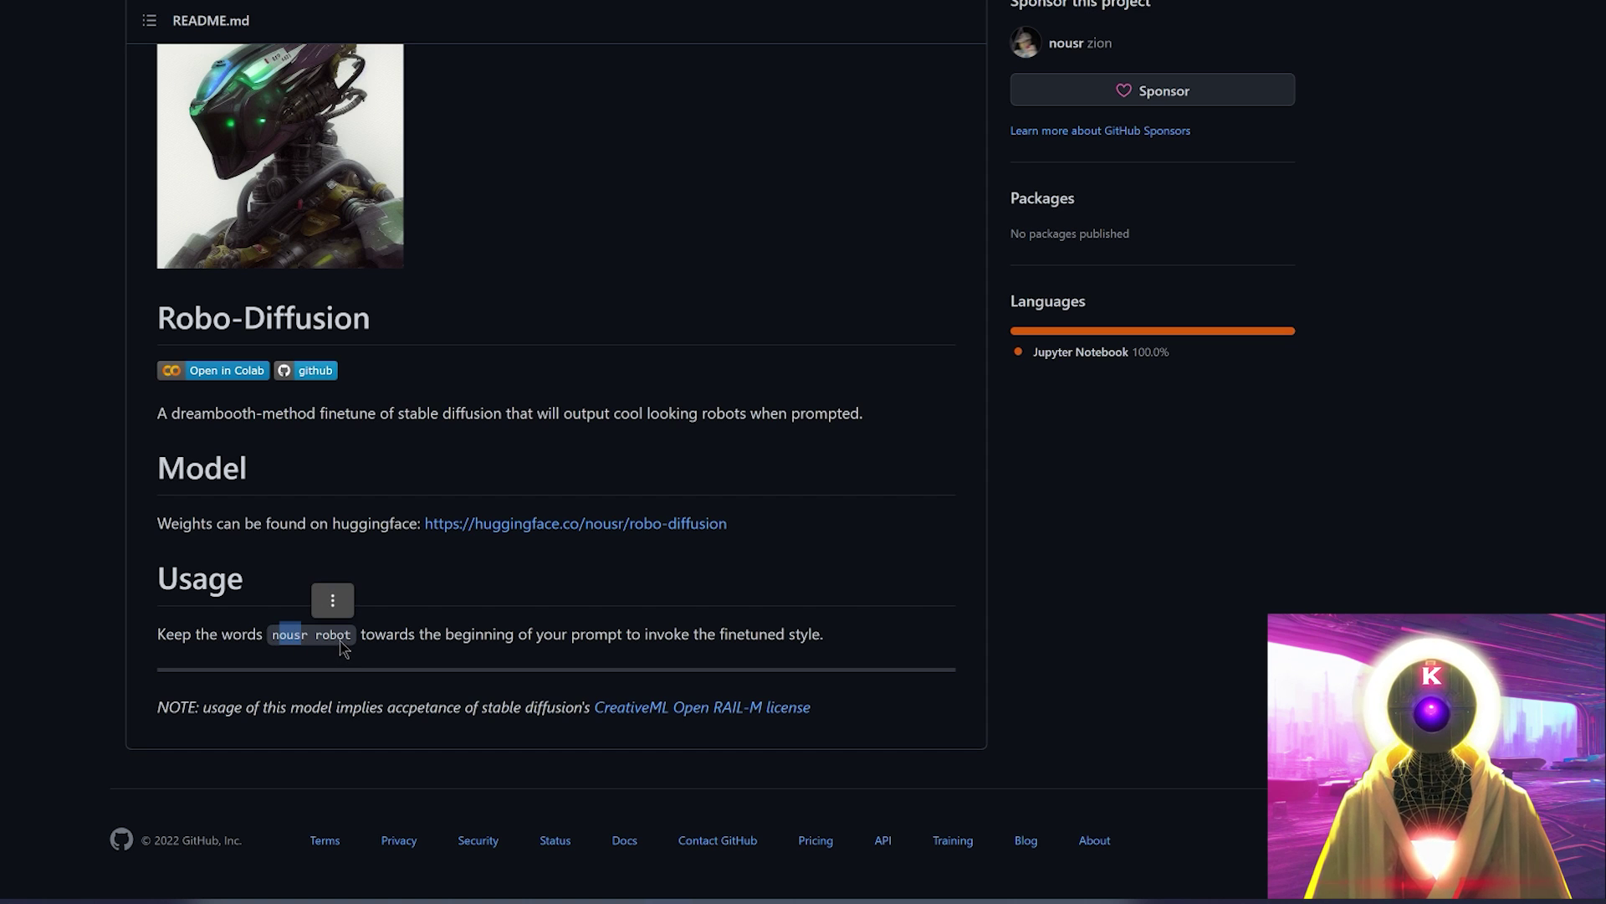
click(566, 653)
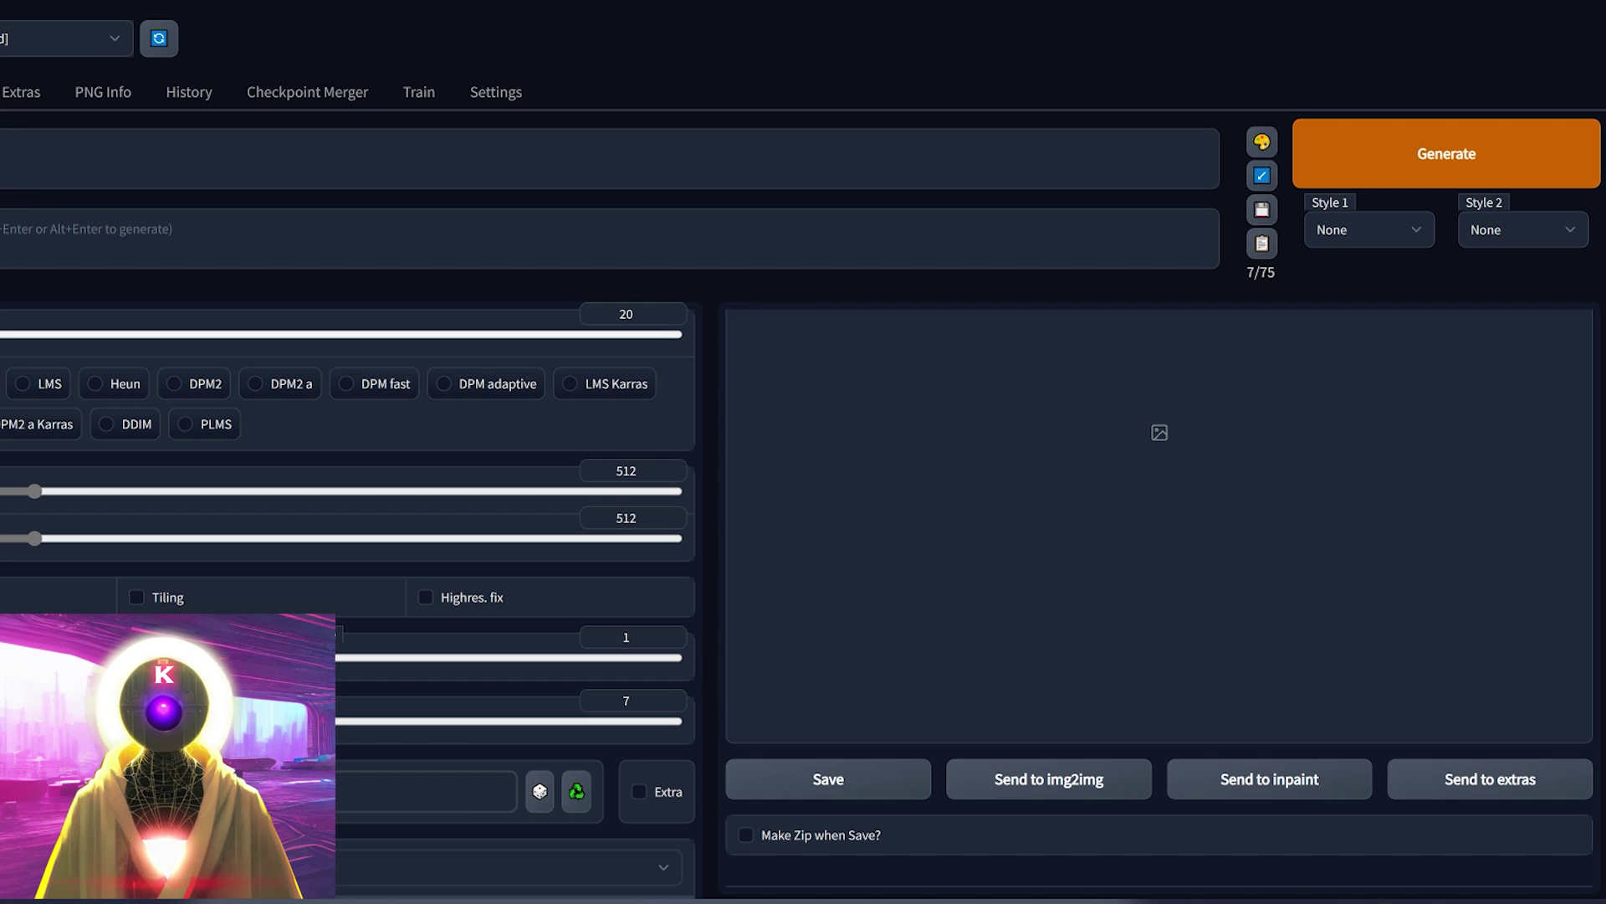
Step: Set sampling steps to 28, generate four green-and-black robot helmet images, and review each one
drag(2, 334, 10, 333)
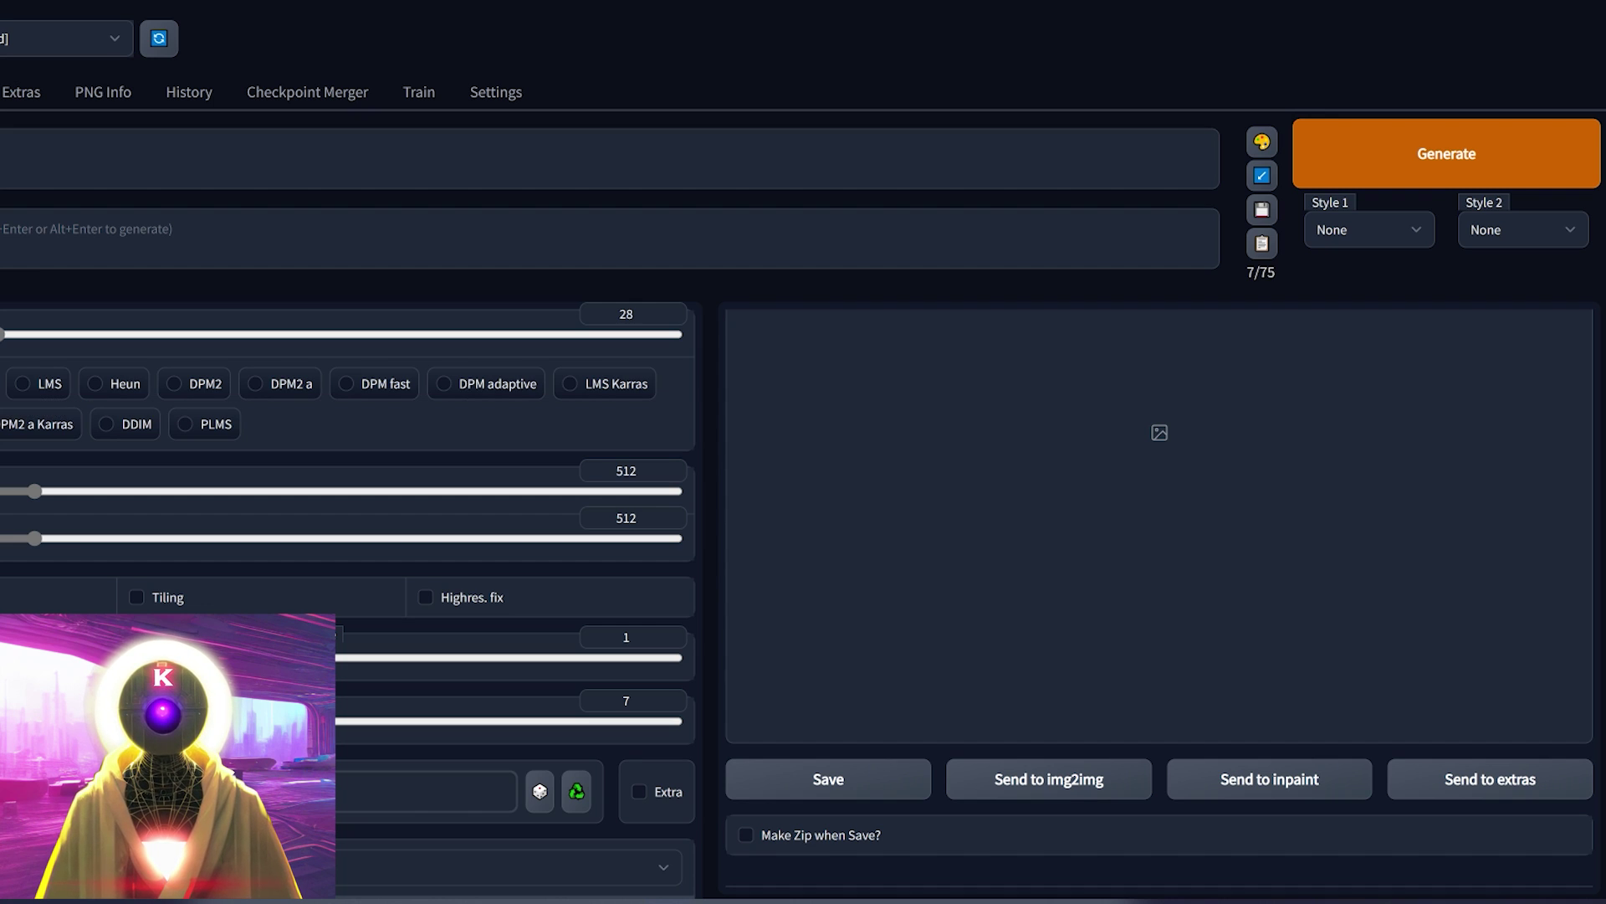
click(1415, 146)
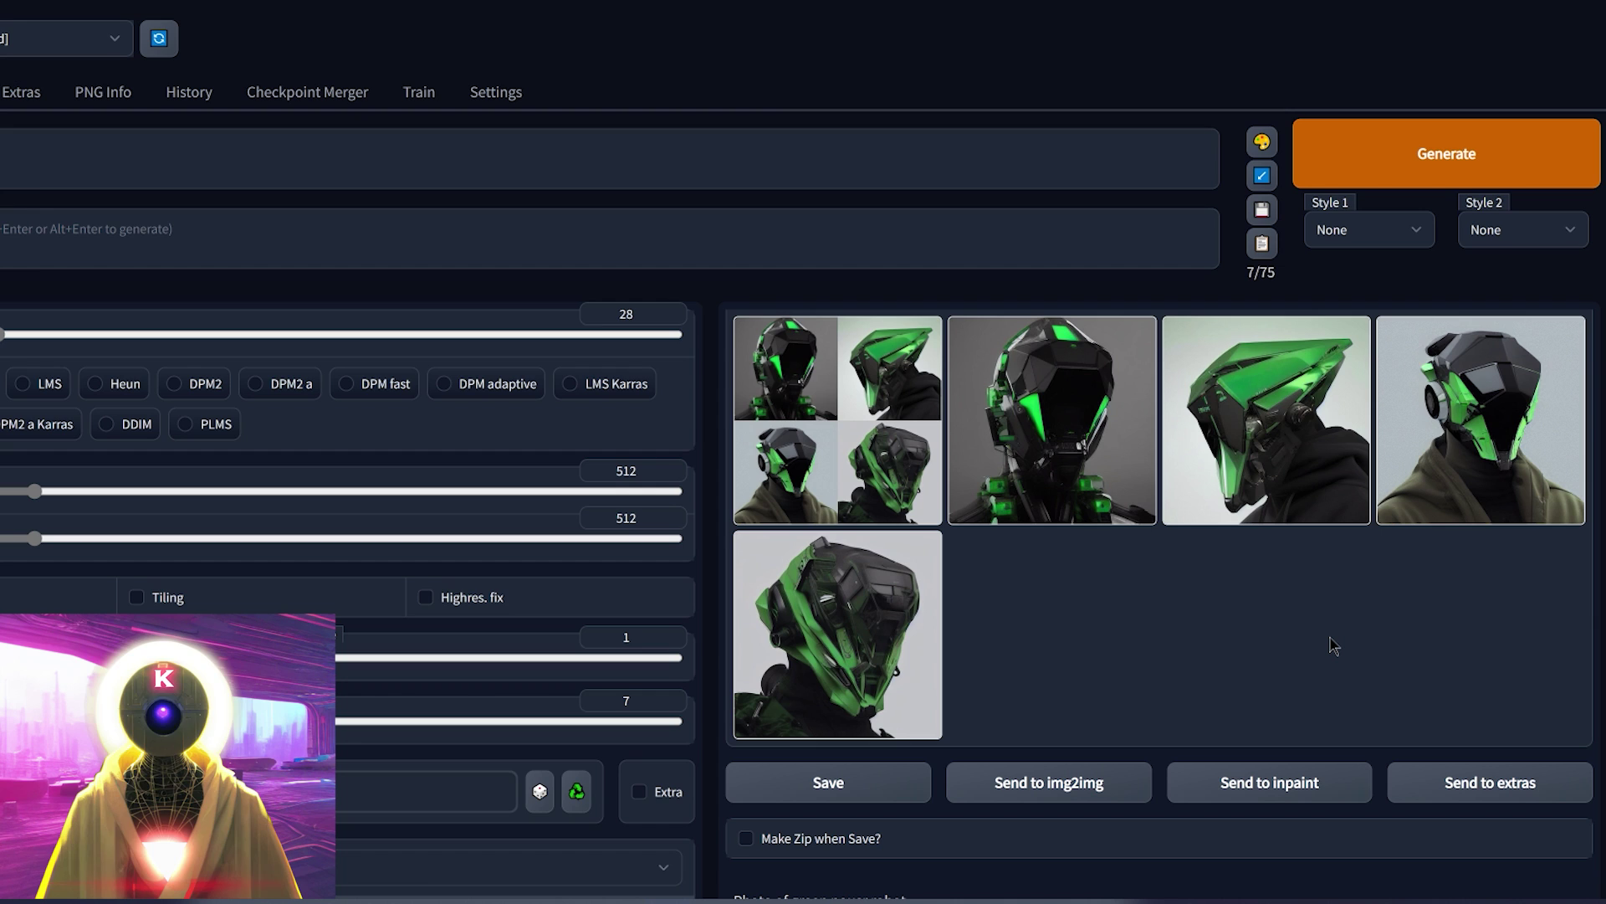
click(1084, 473)
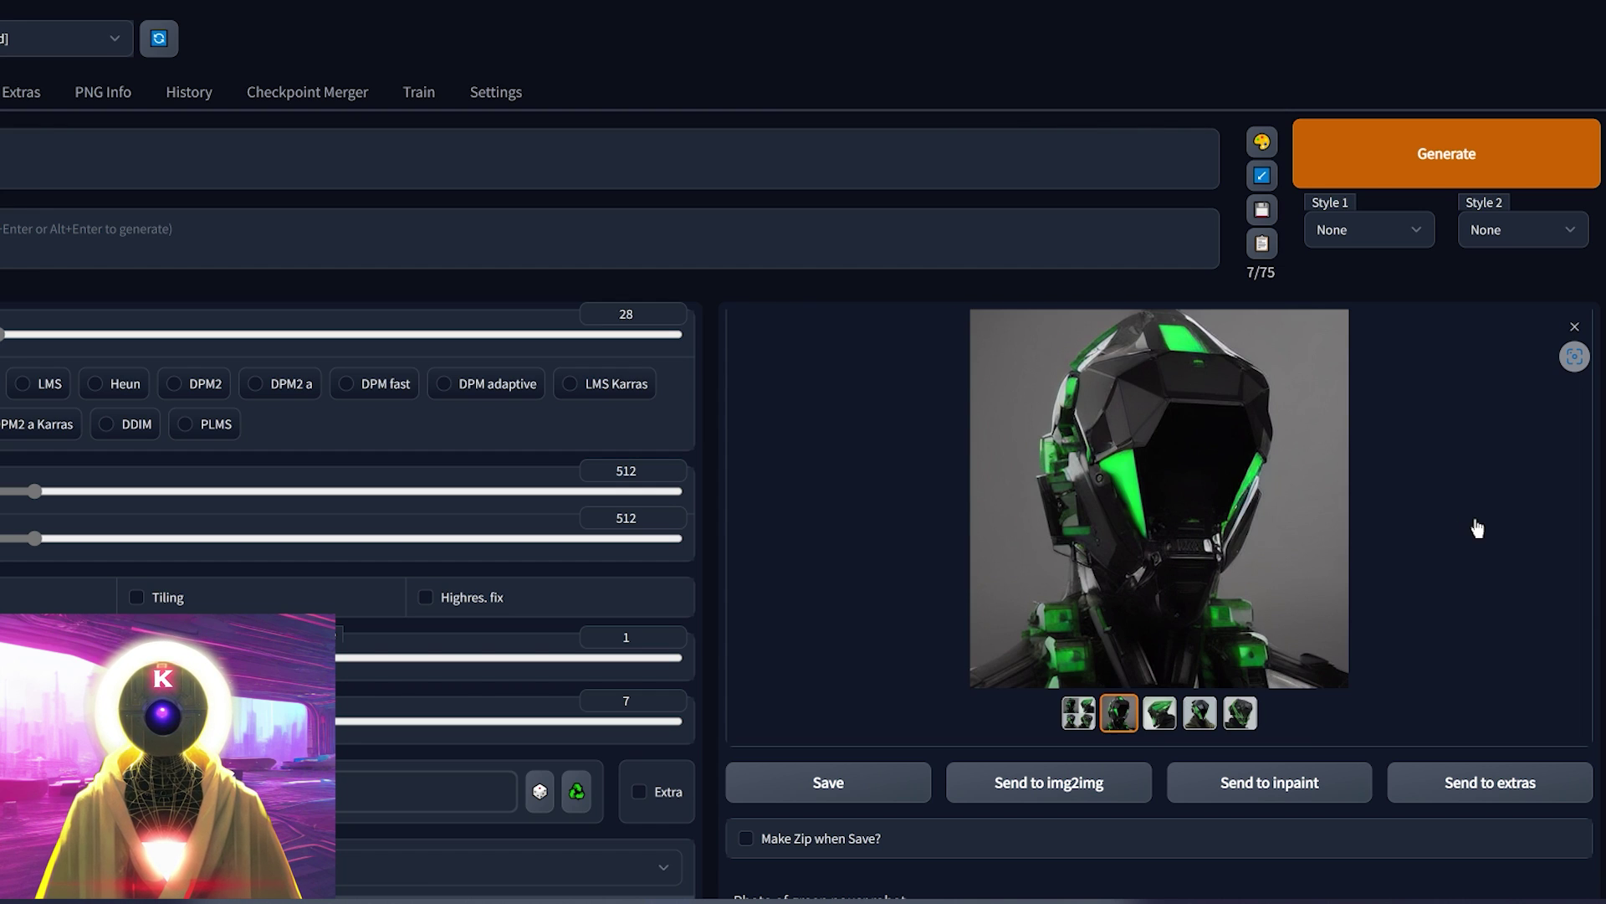
click(1159, 713)
click(1200, 713)
click(1238, 713)
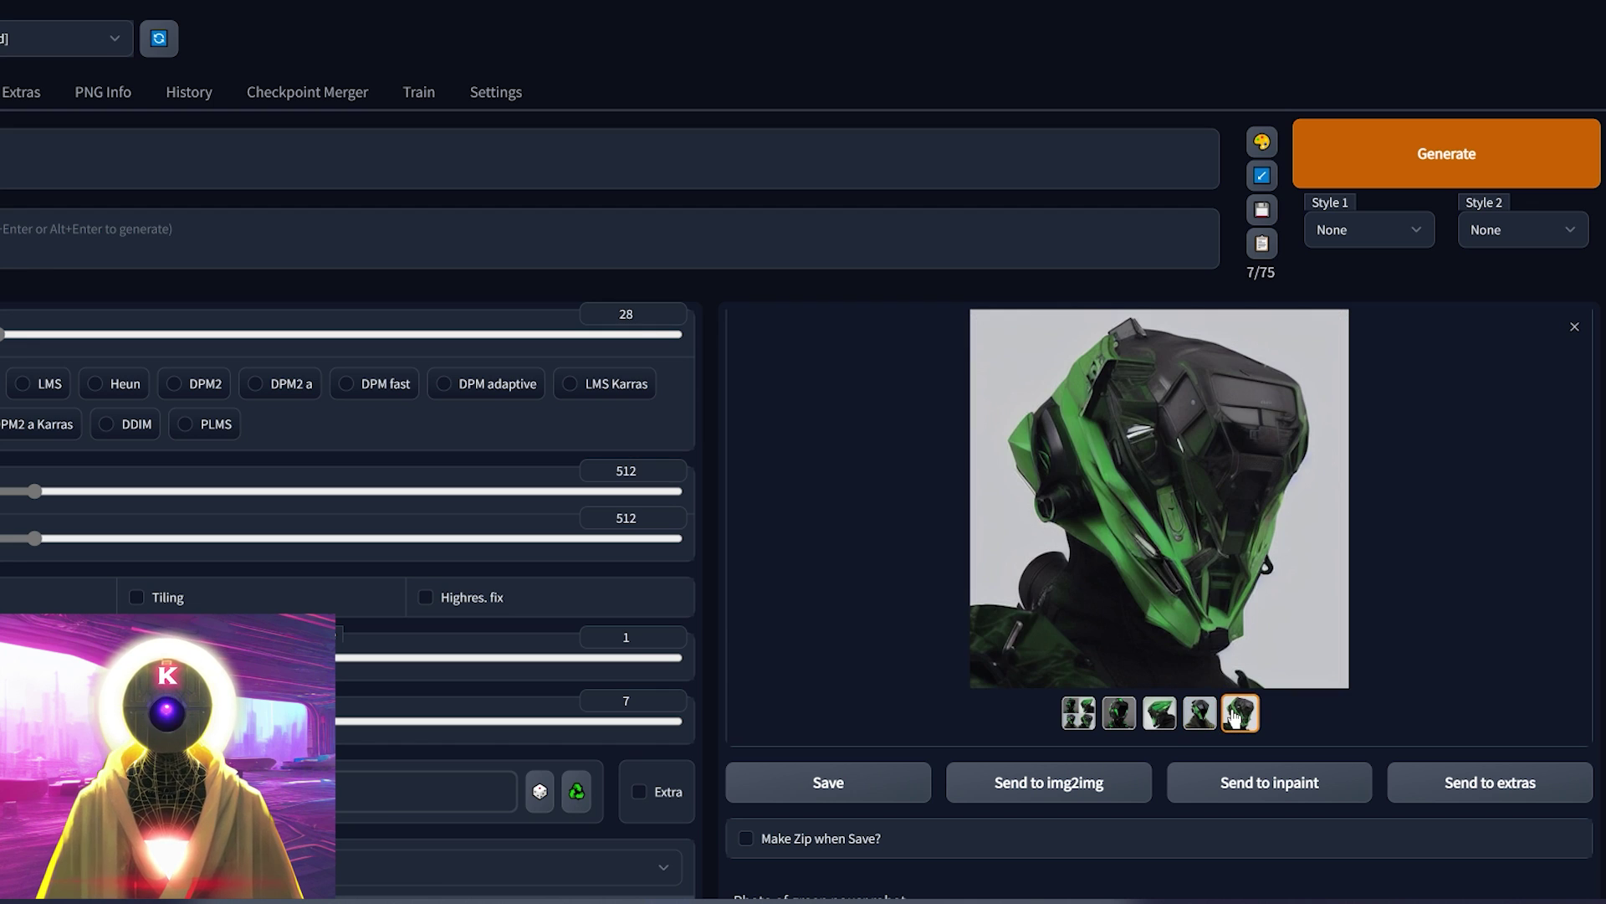
click(1159, 713)
click(1119, 713)
click(1078, 713)
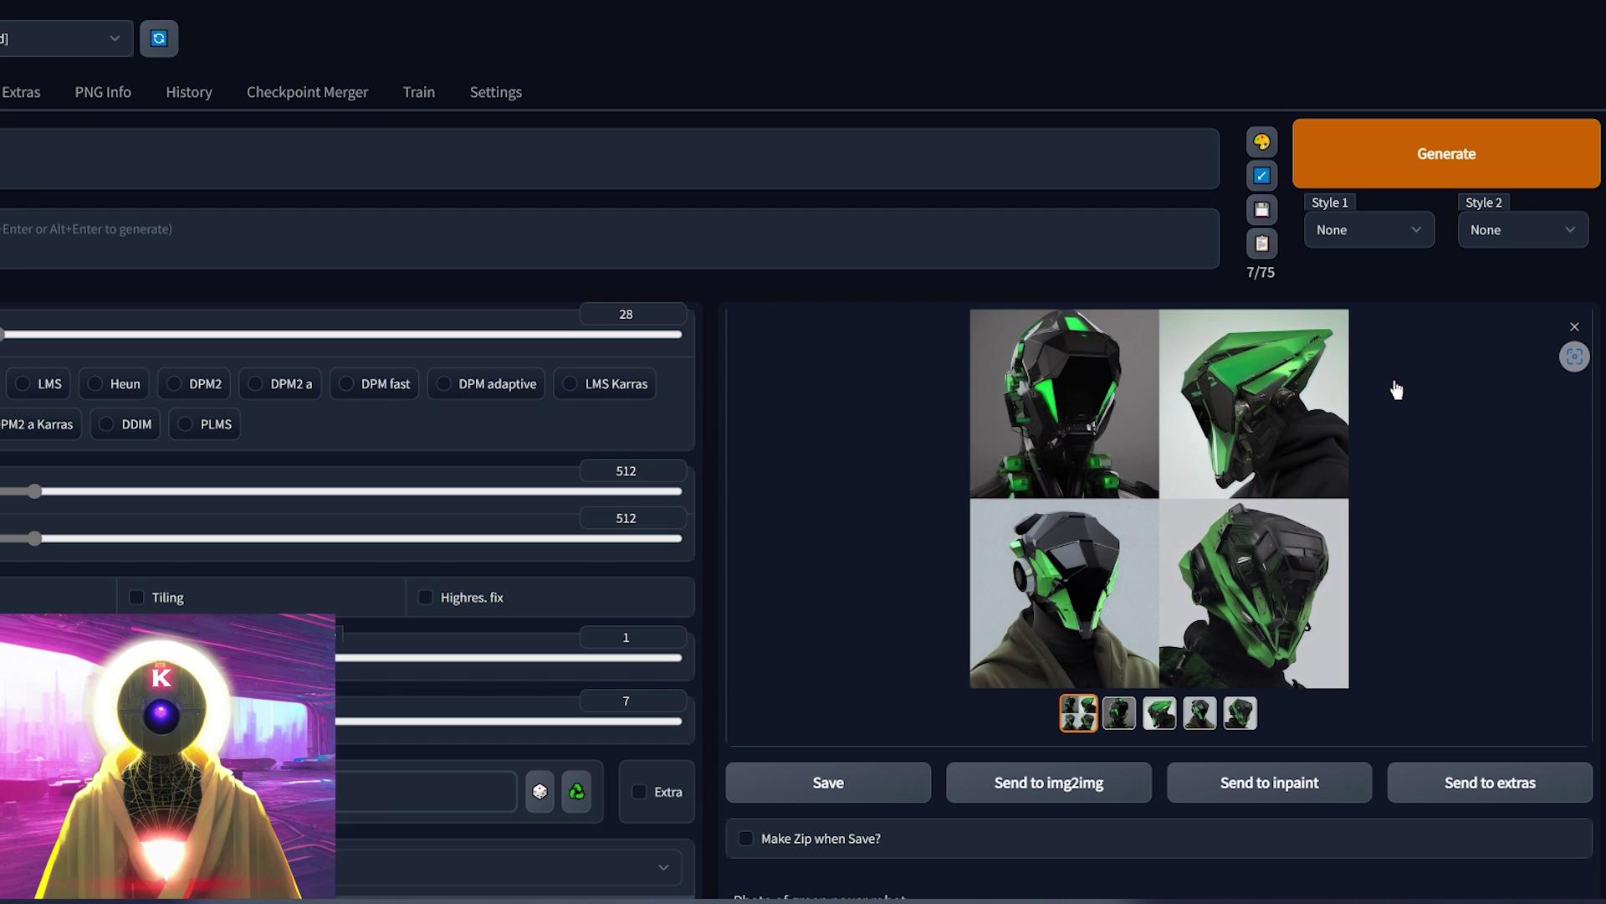
Step: Set CFG scale to 9 and generate a batch of watercolor blue nousr robots
click(1024, 389)
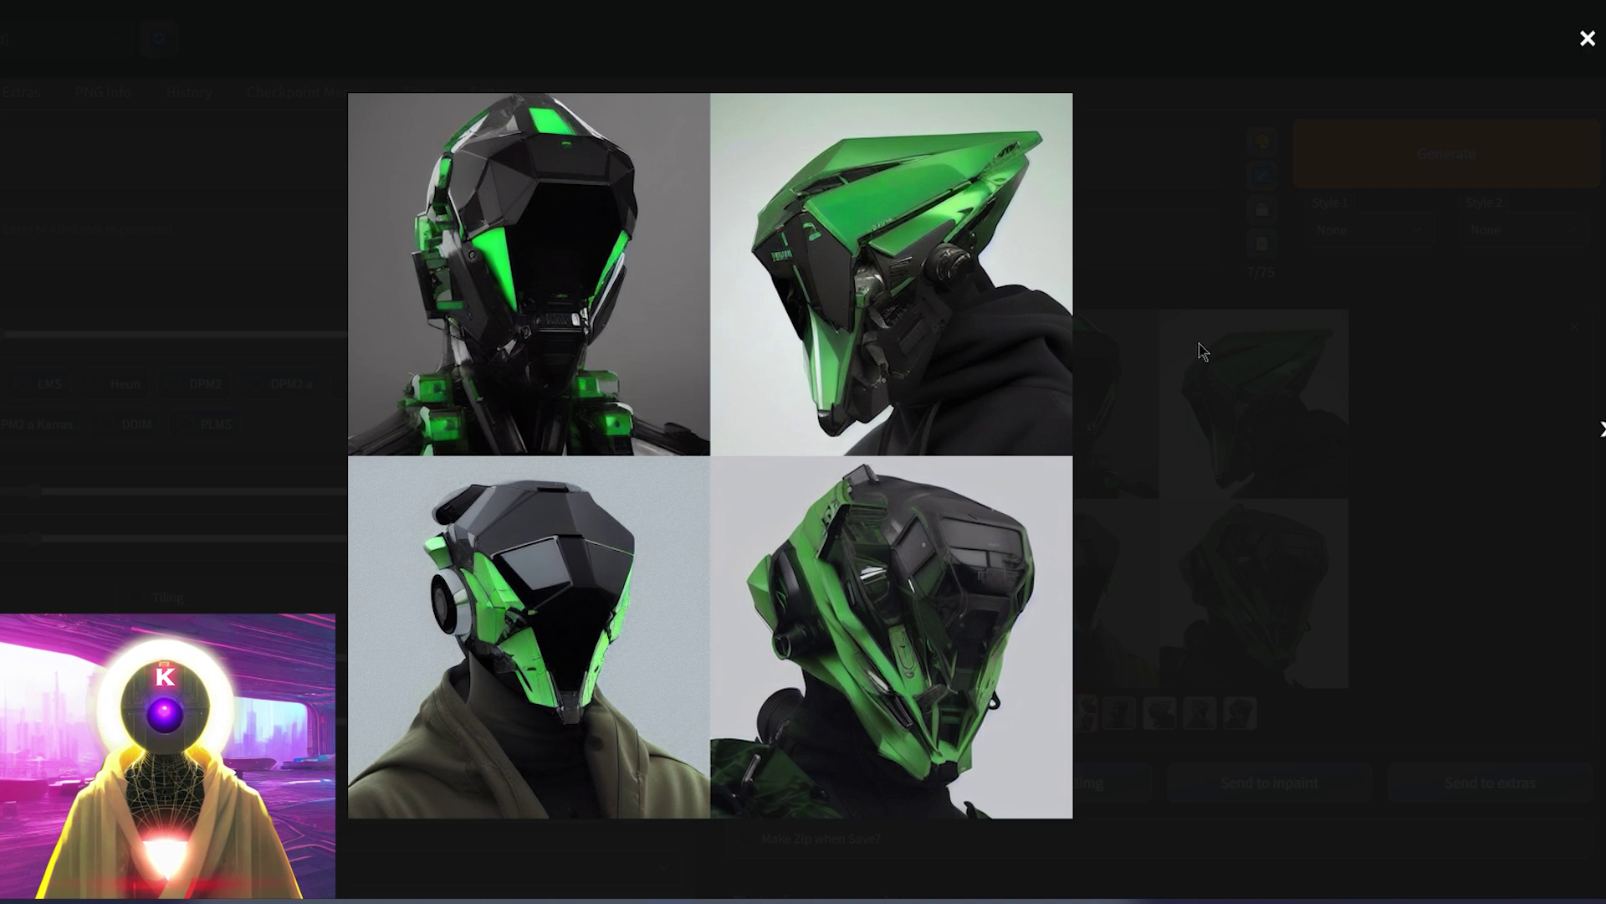
click(1313, 335)
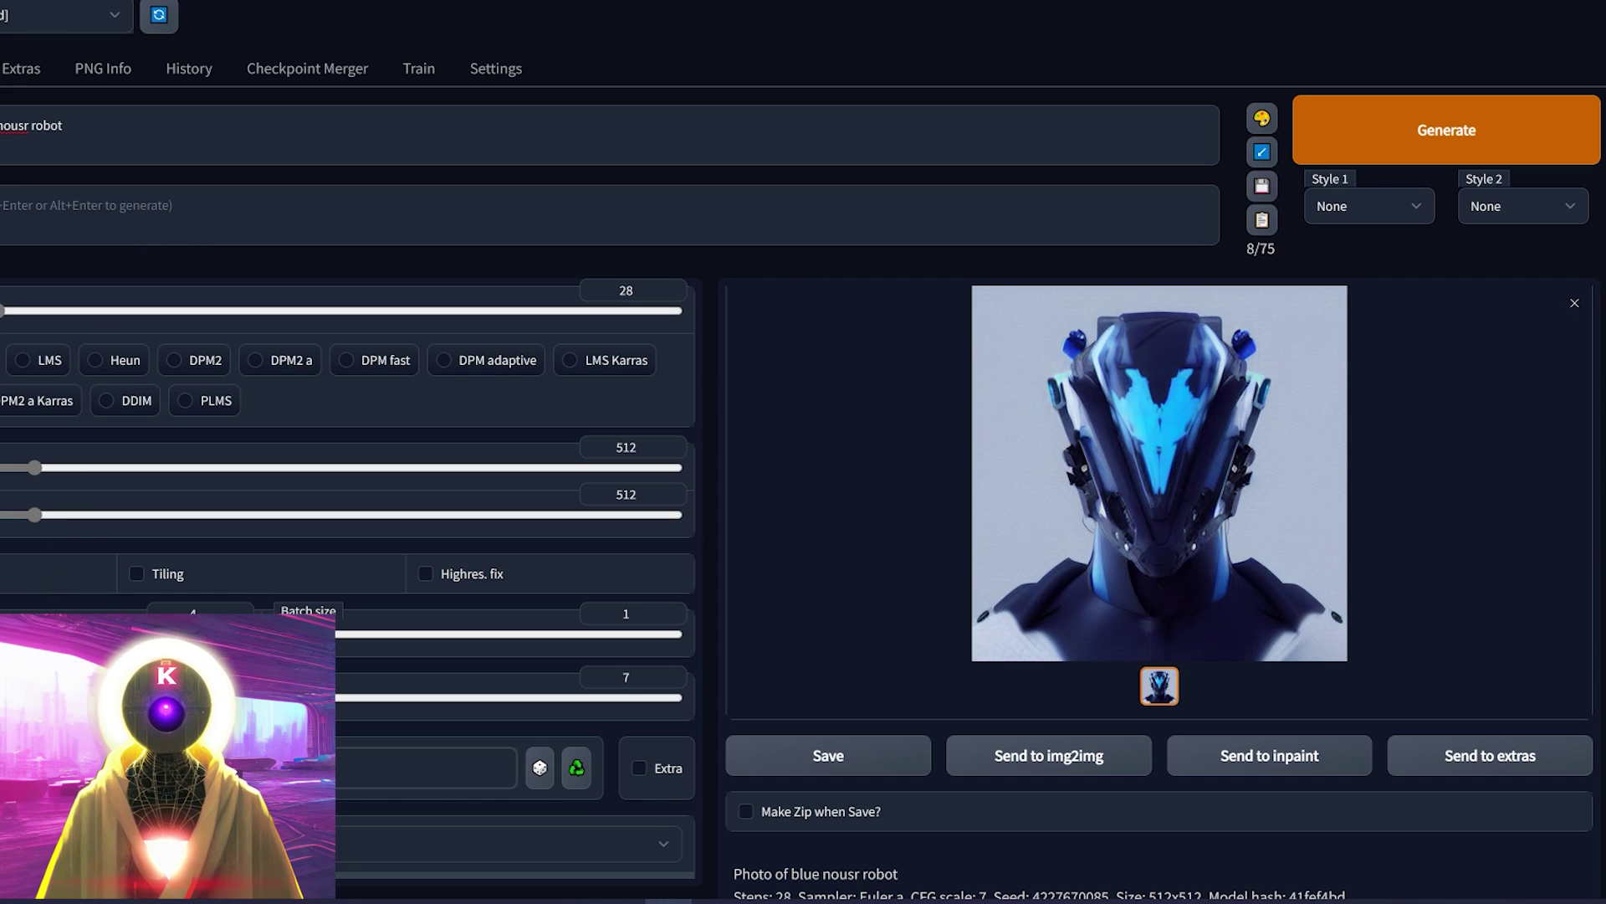
key(Right)
key(Right)
key(Right)
key(Right)
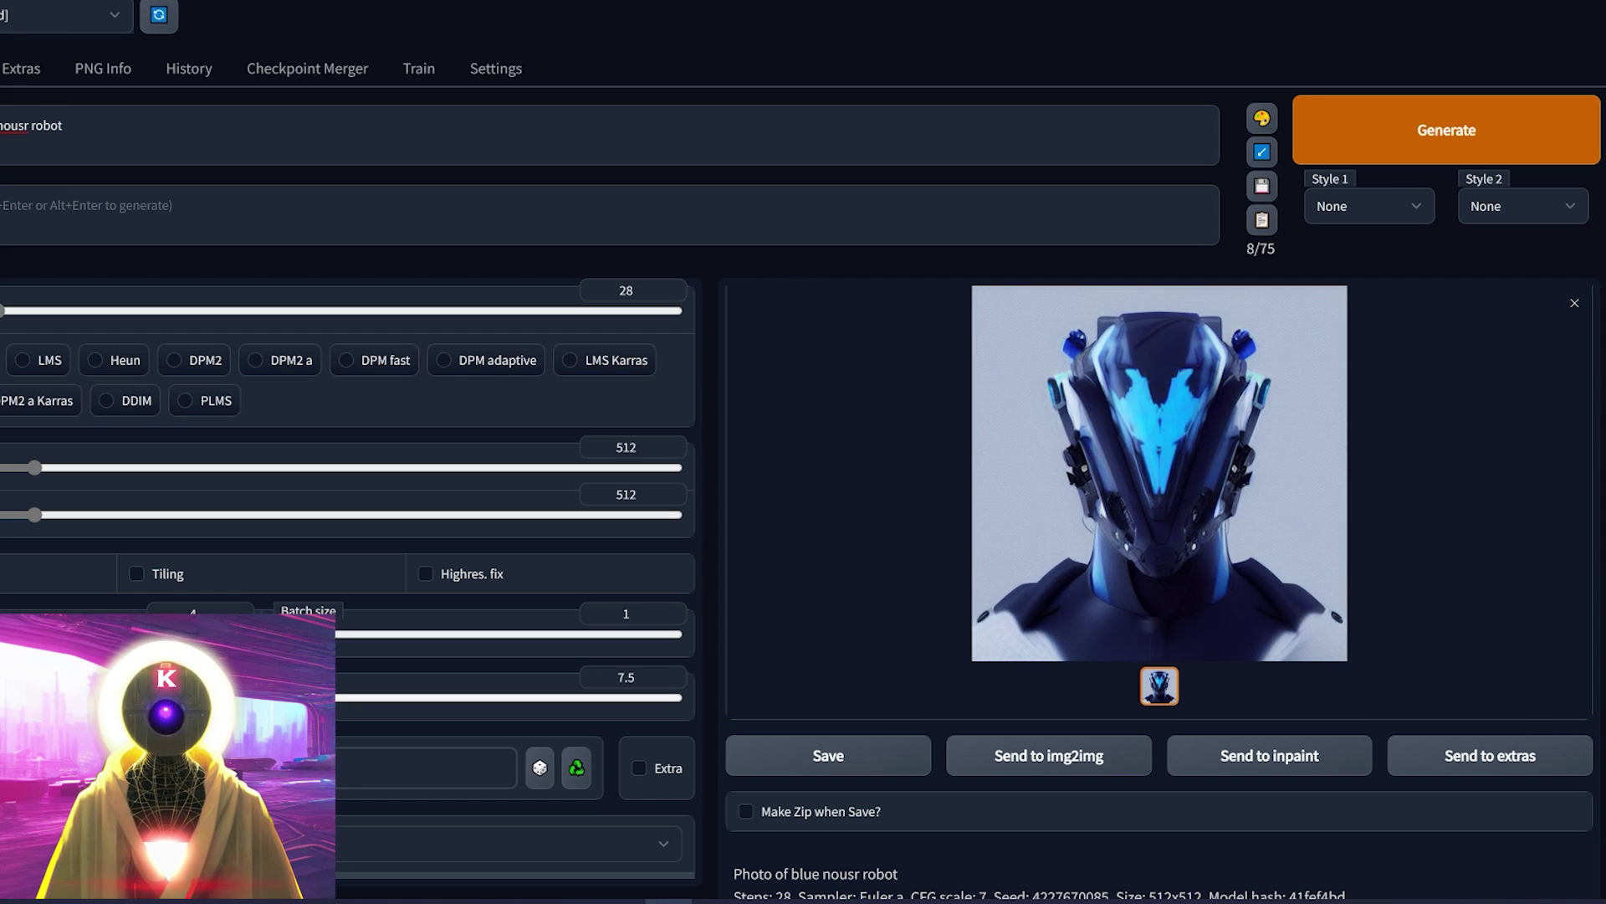
key(Right)
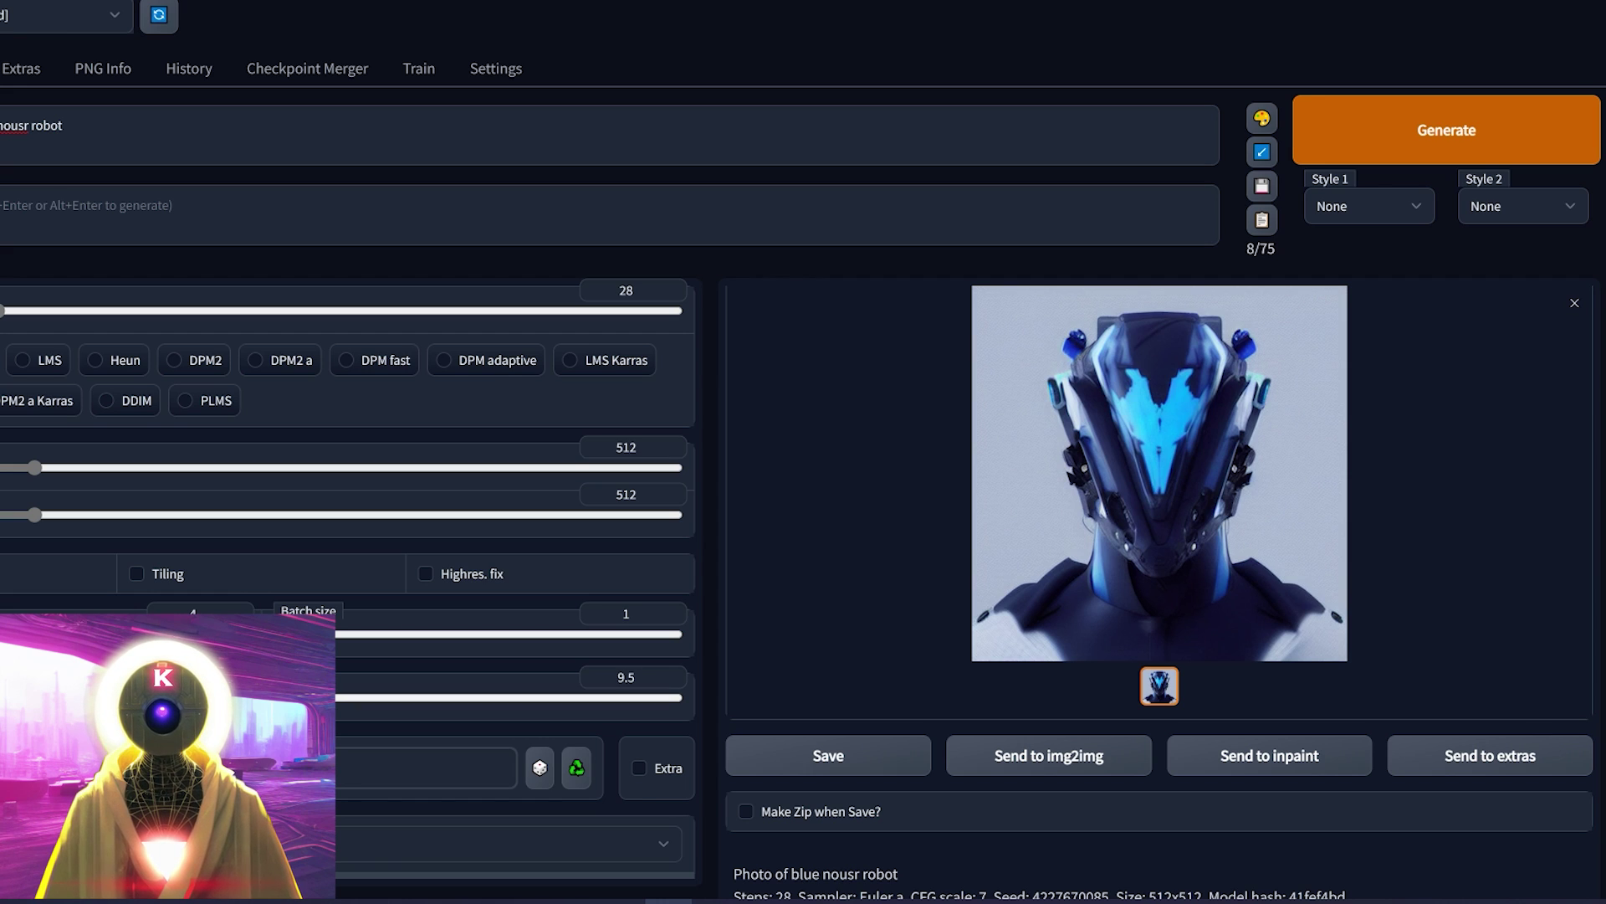
key(Left)
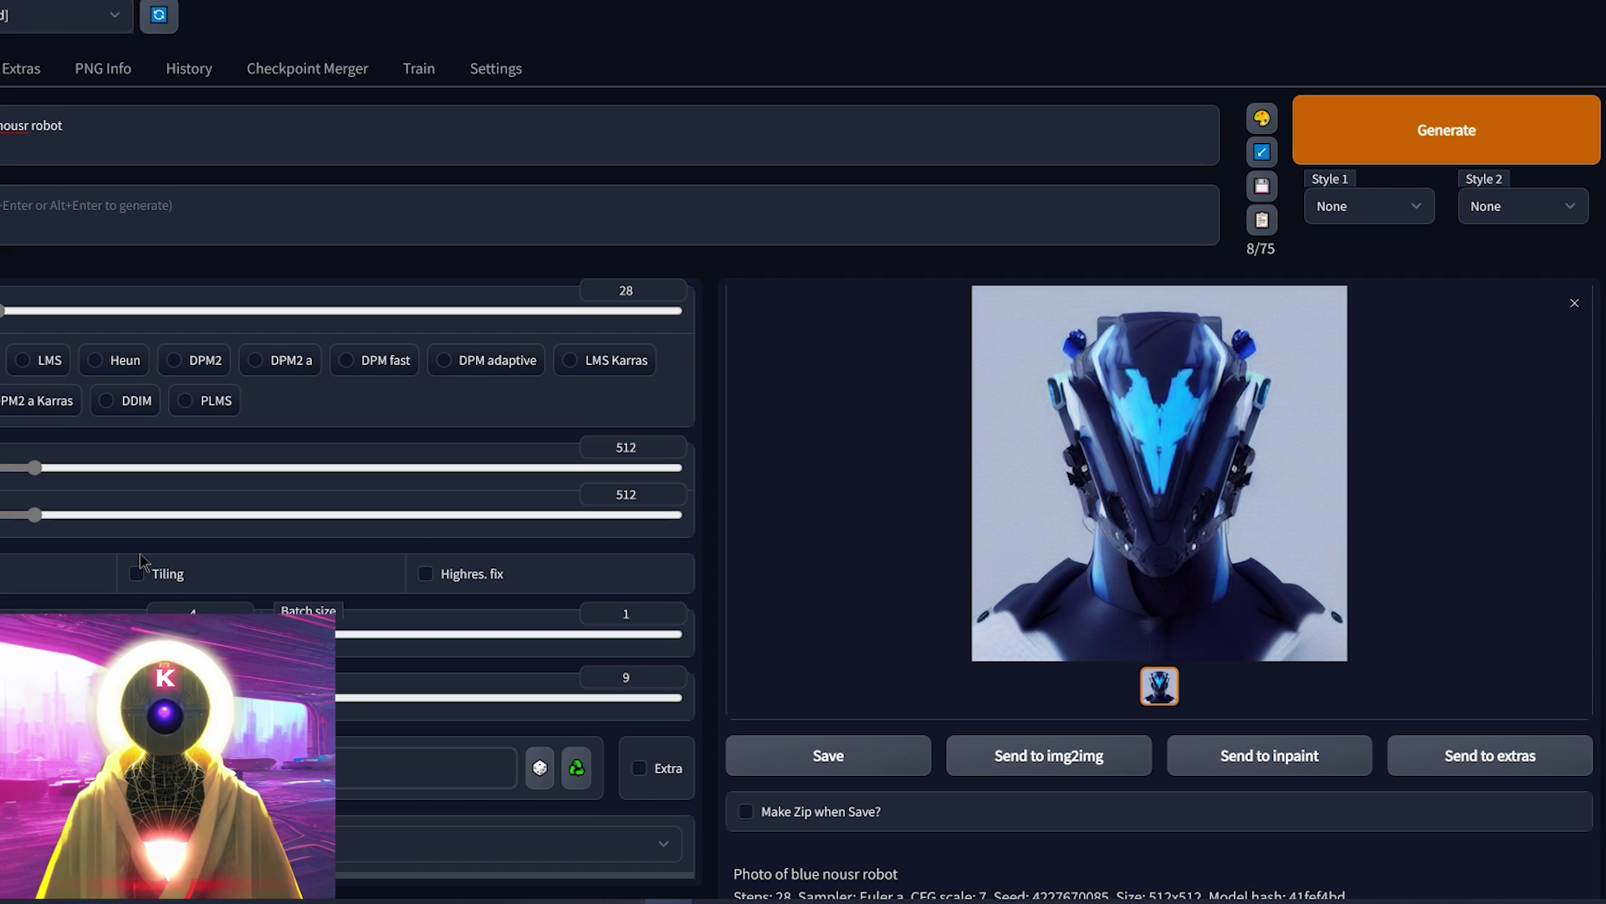
click(1412, 133)
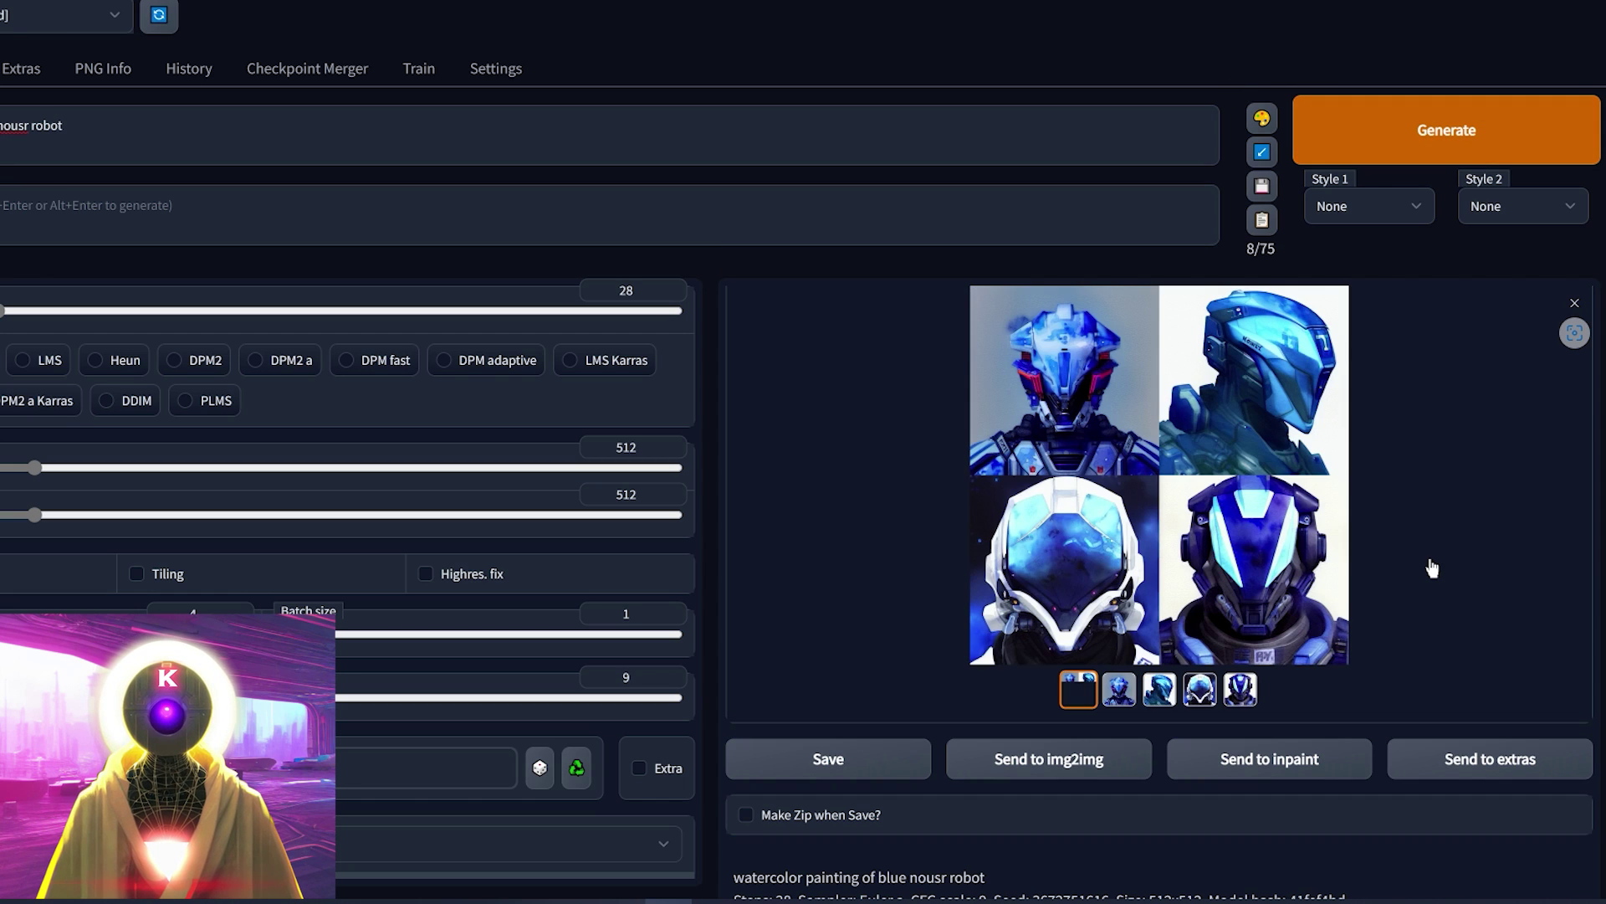
Step: Review the four blue watercolor robots, then paste in the long detailed-portrait prompt
click(1119, 689)
click(1160, 695)
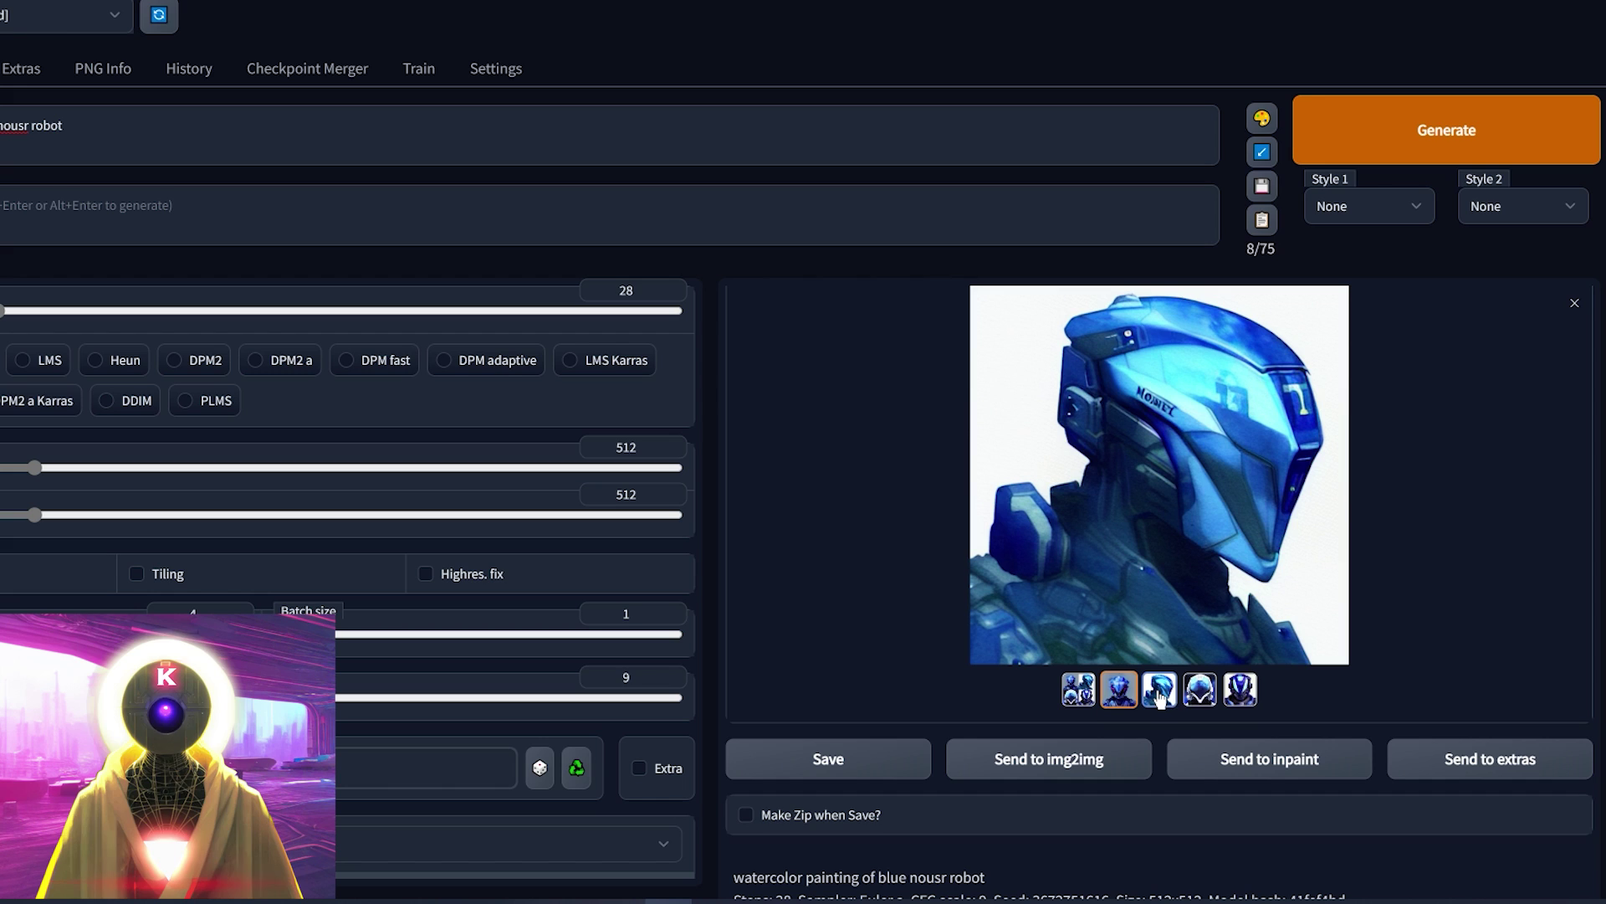
click(1201, 693)
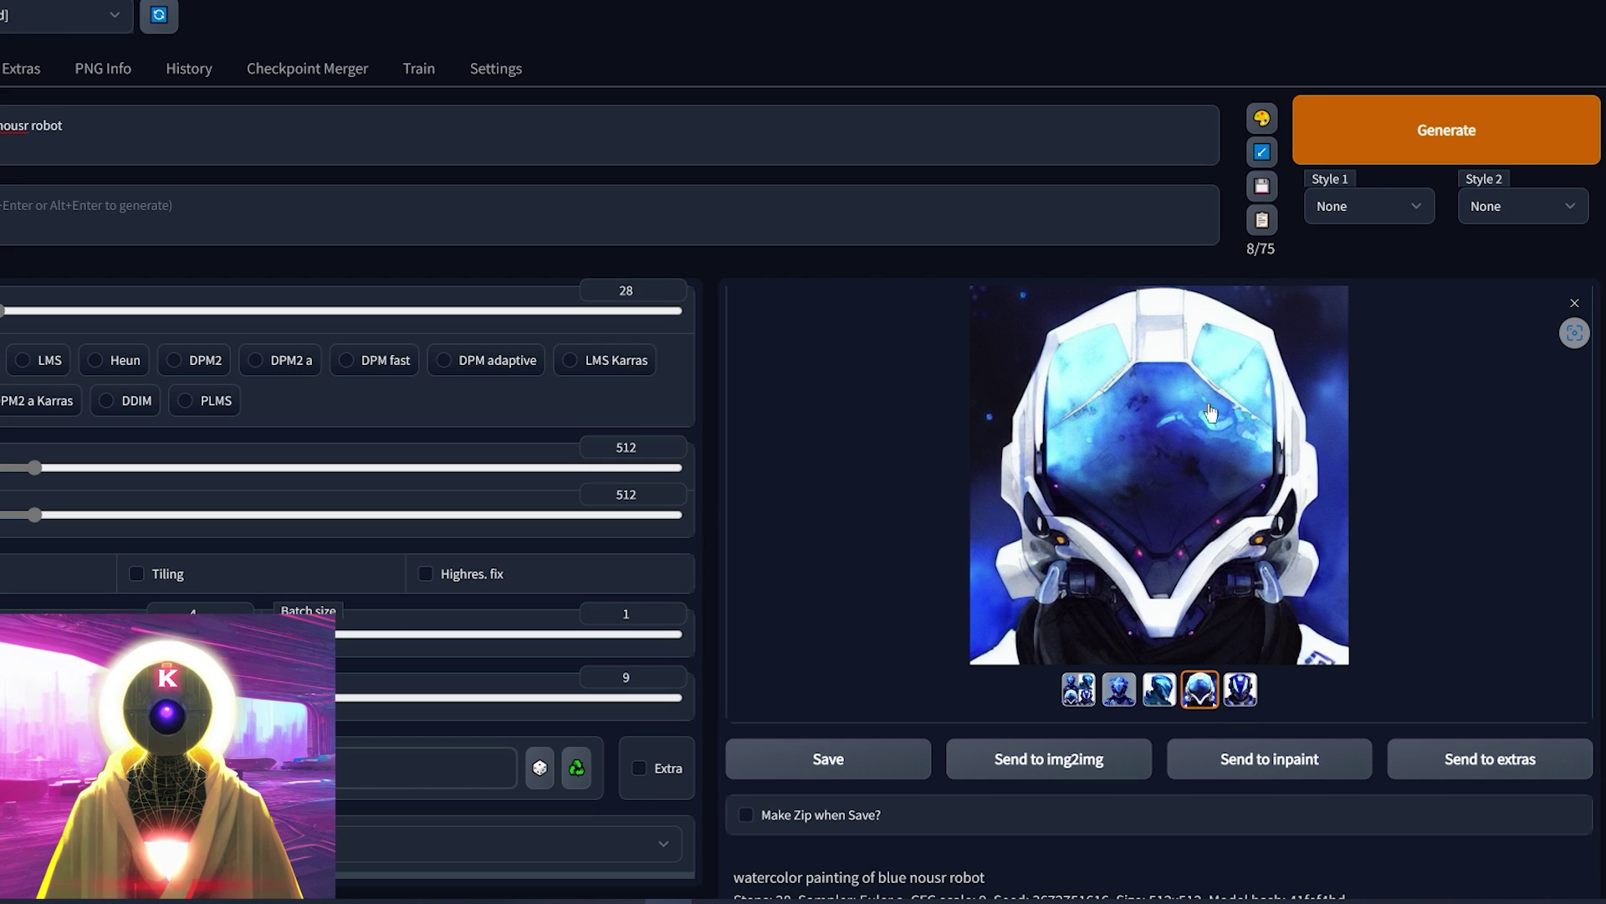
click(1239, 692)
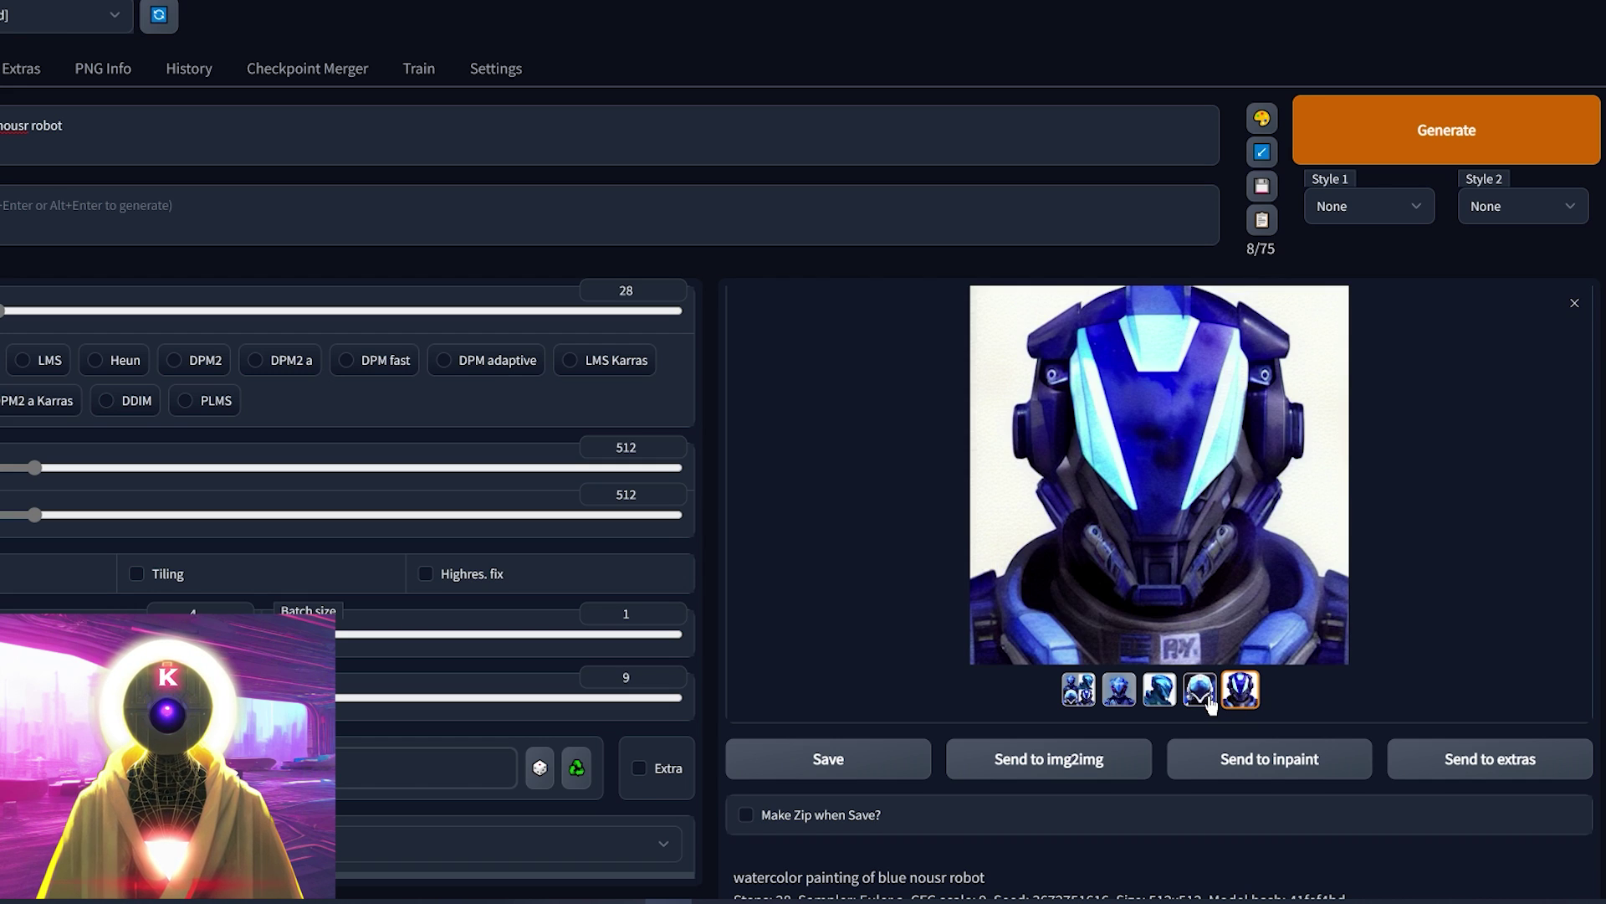
click(1199, 691)
click(1160, 691)
click(1119, 691)
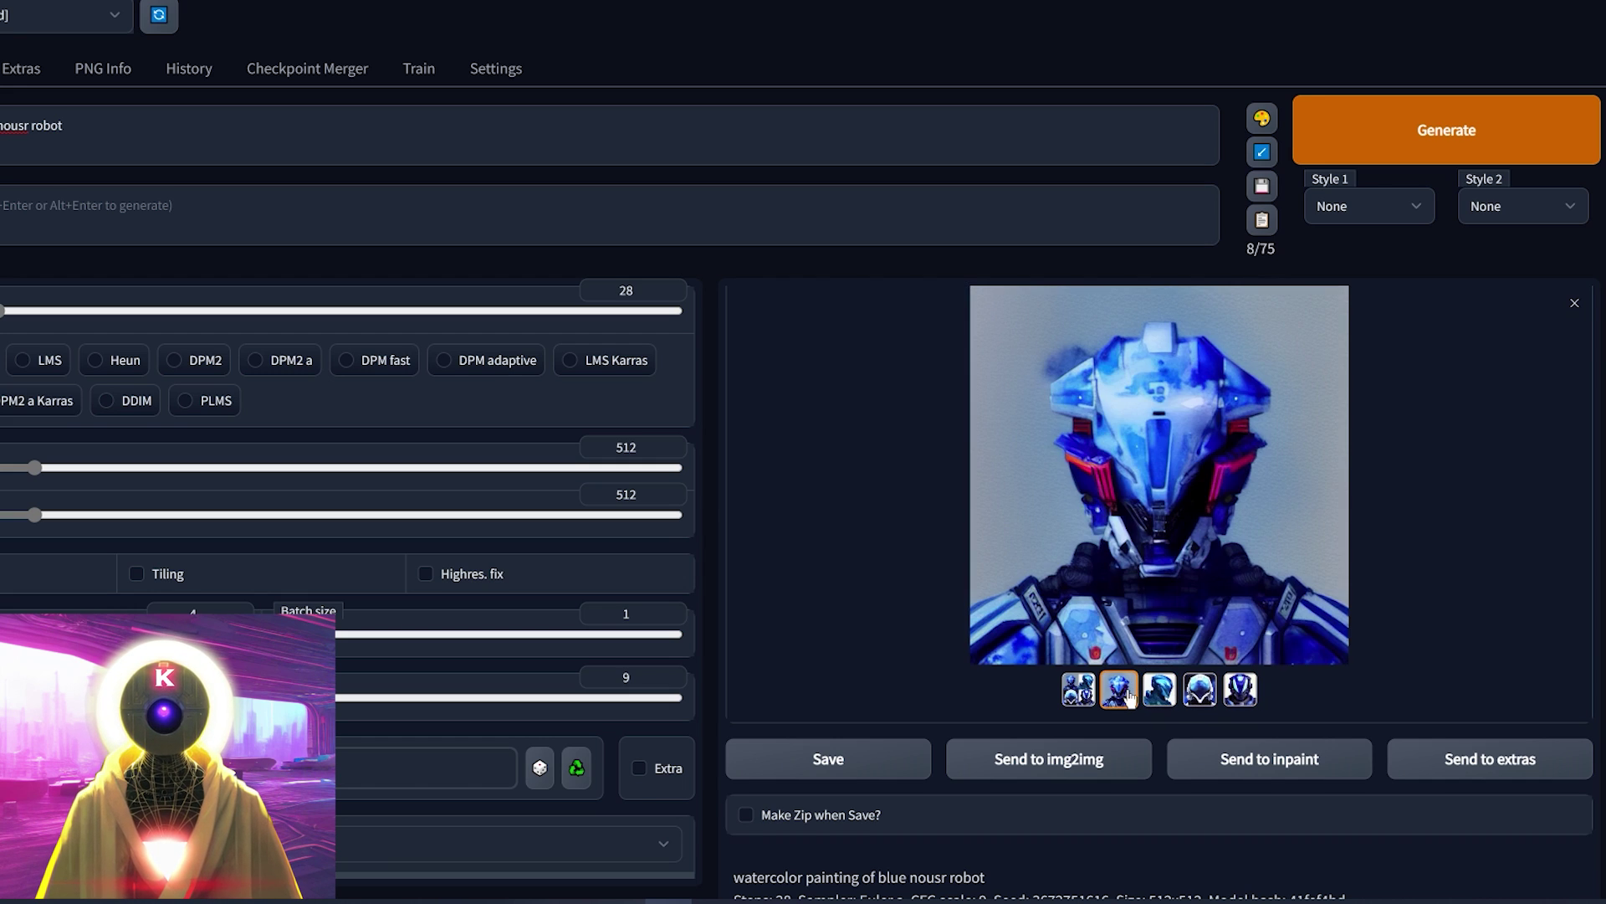
key(Right)
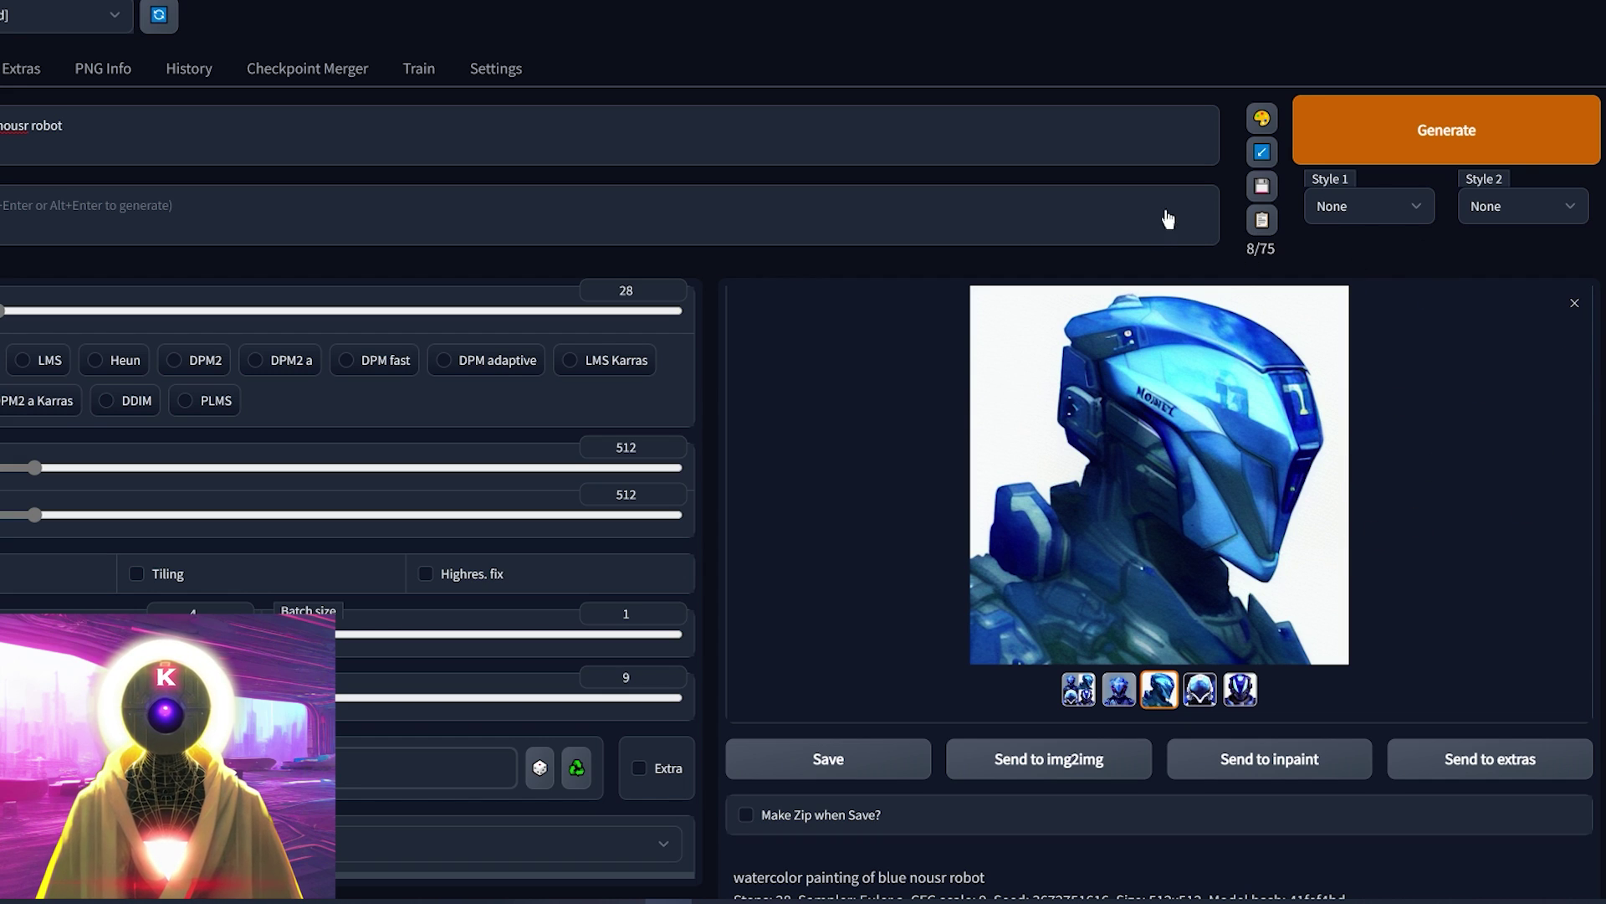
click(1079, 689)
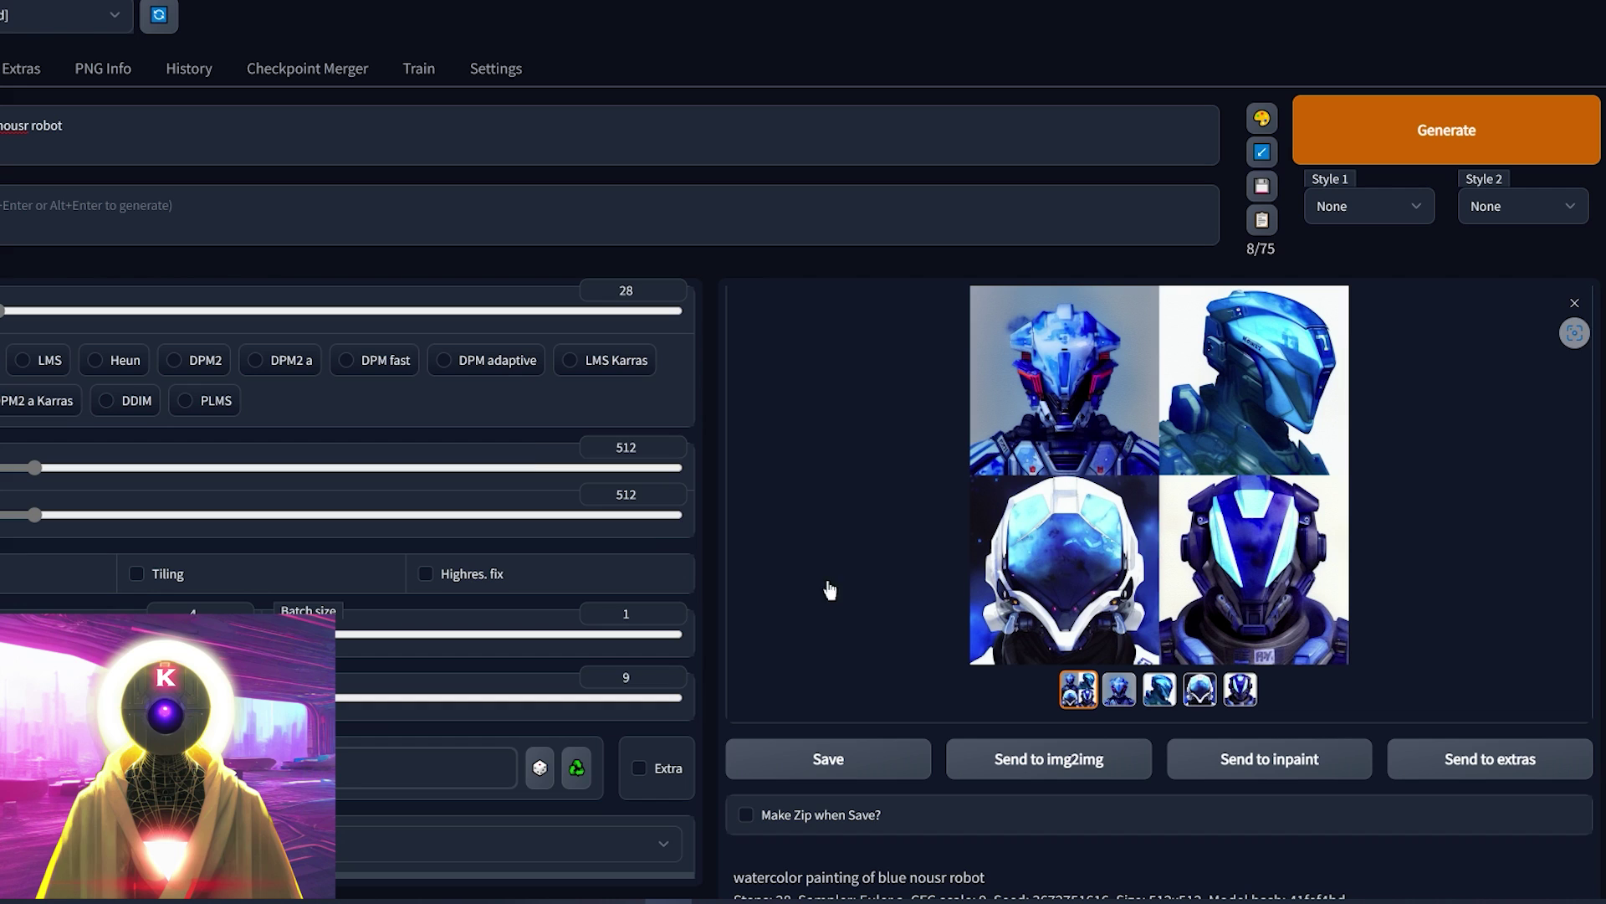
key(ctrl+v)
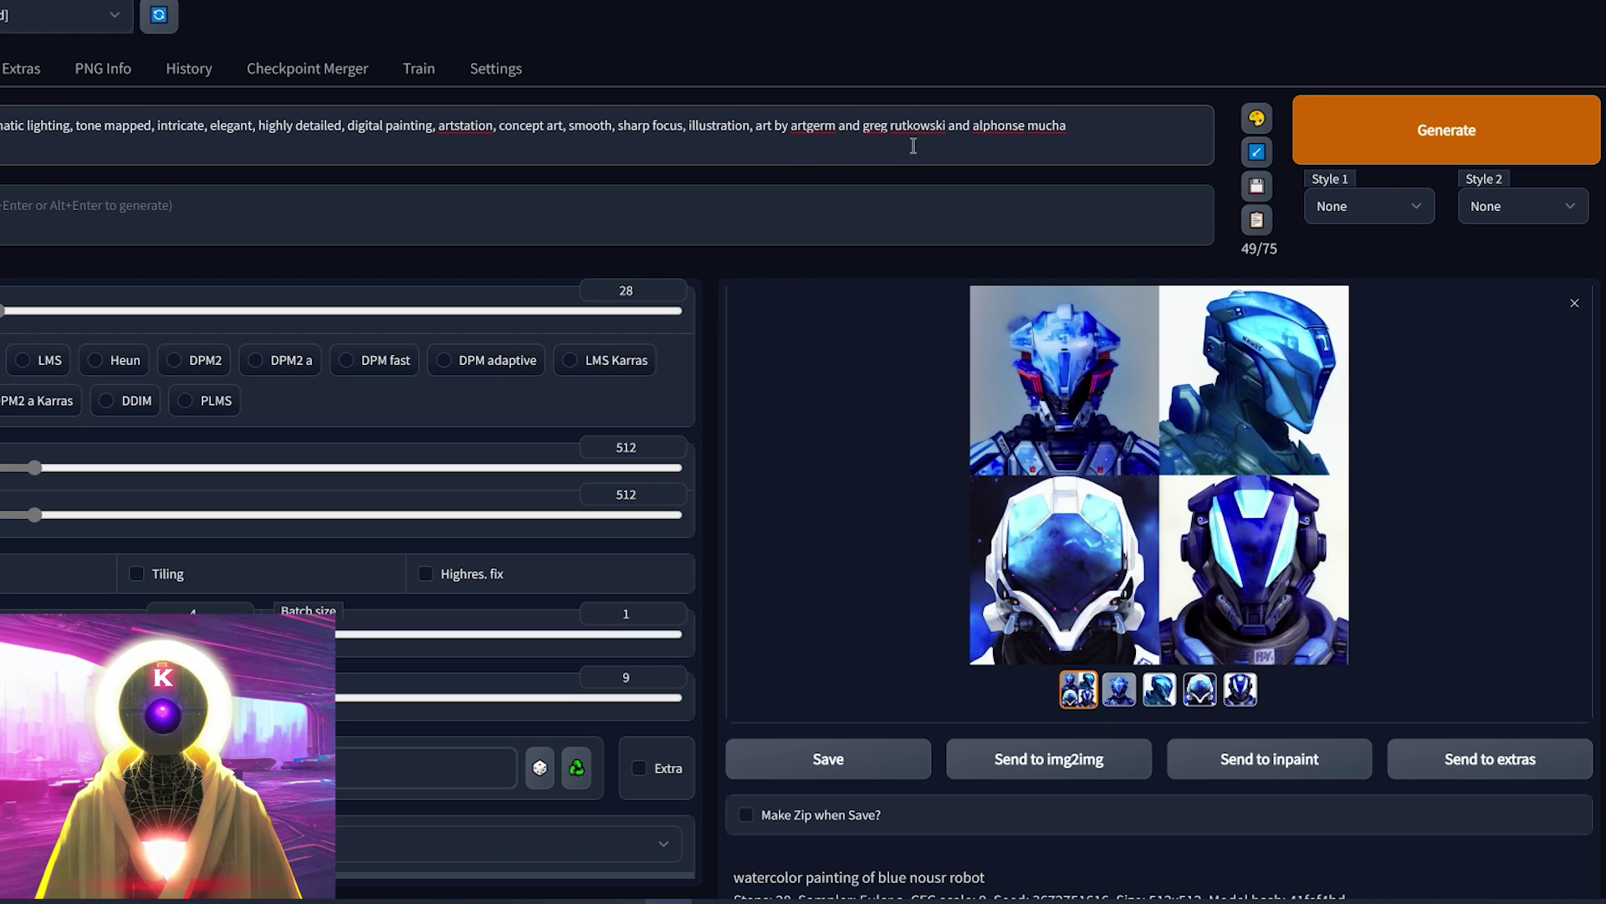
Step: Generate four dark metallic robot portraits from the detailed-portrait prompt and review them
click(1409, 149)
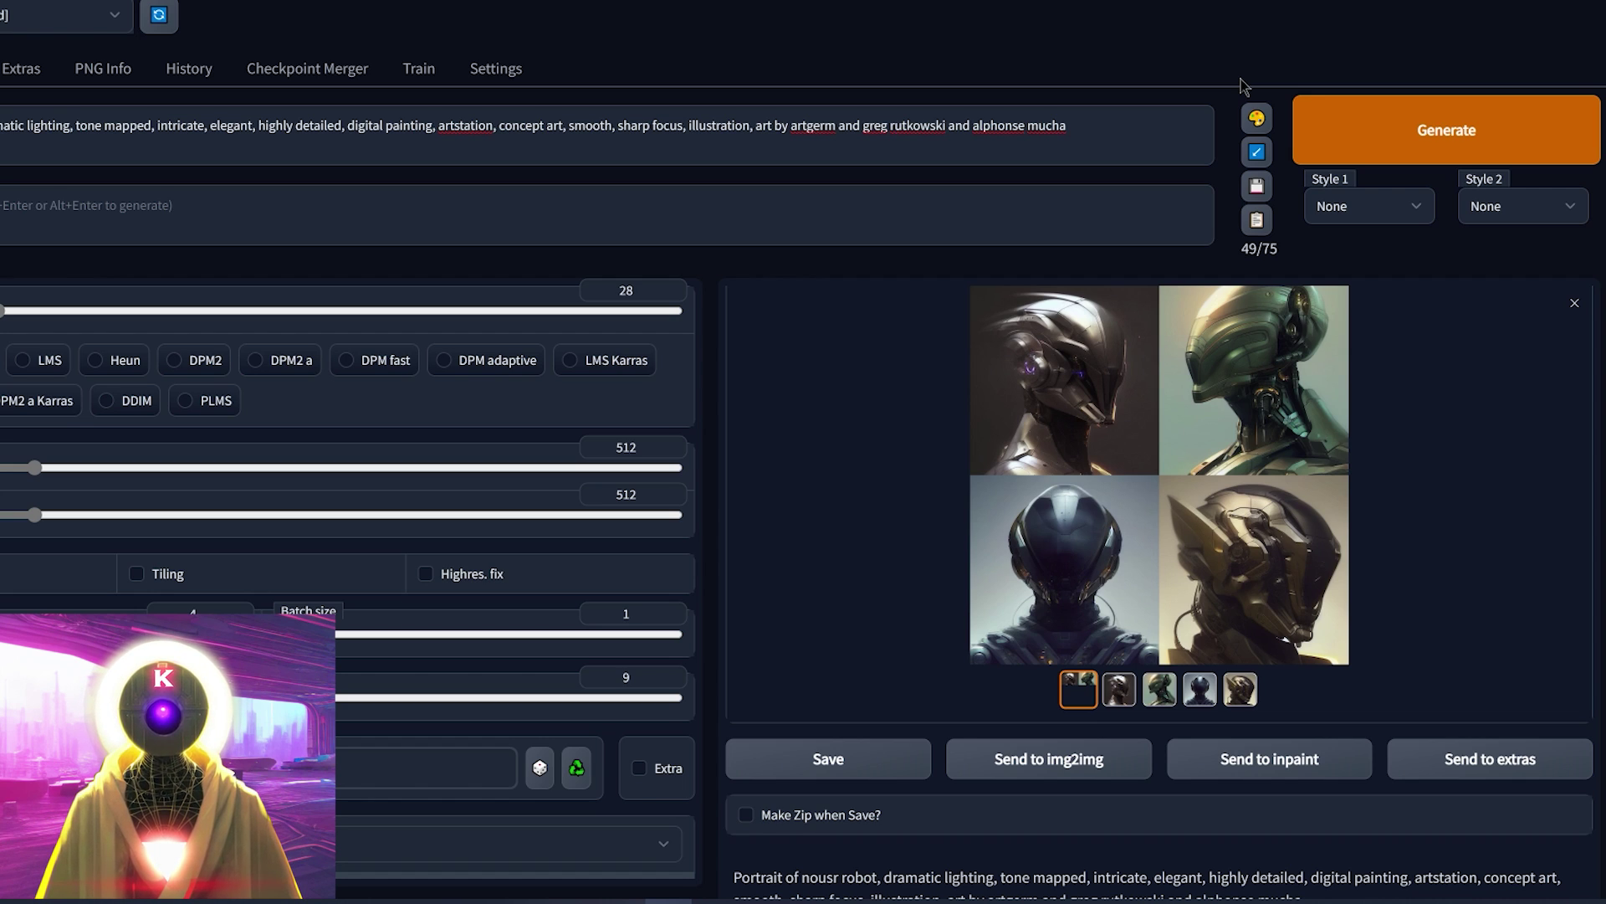
click(1119, 688)
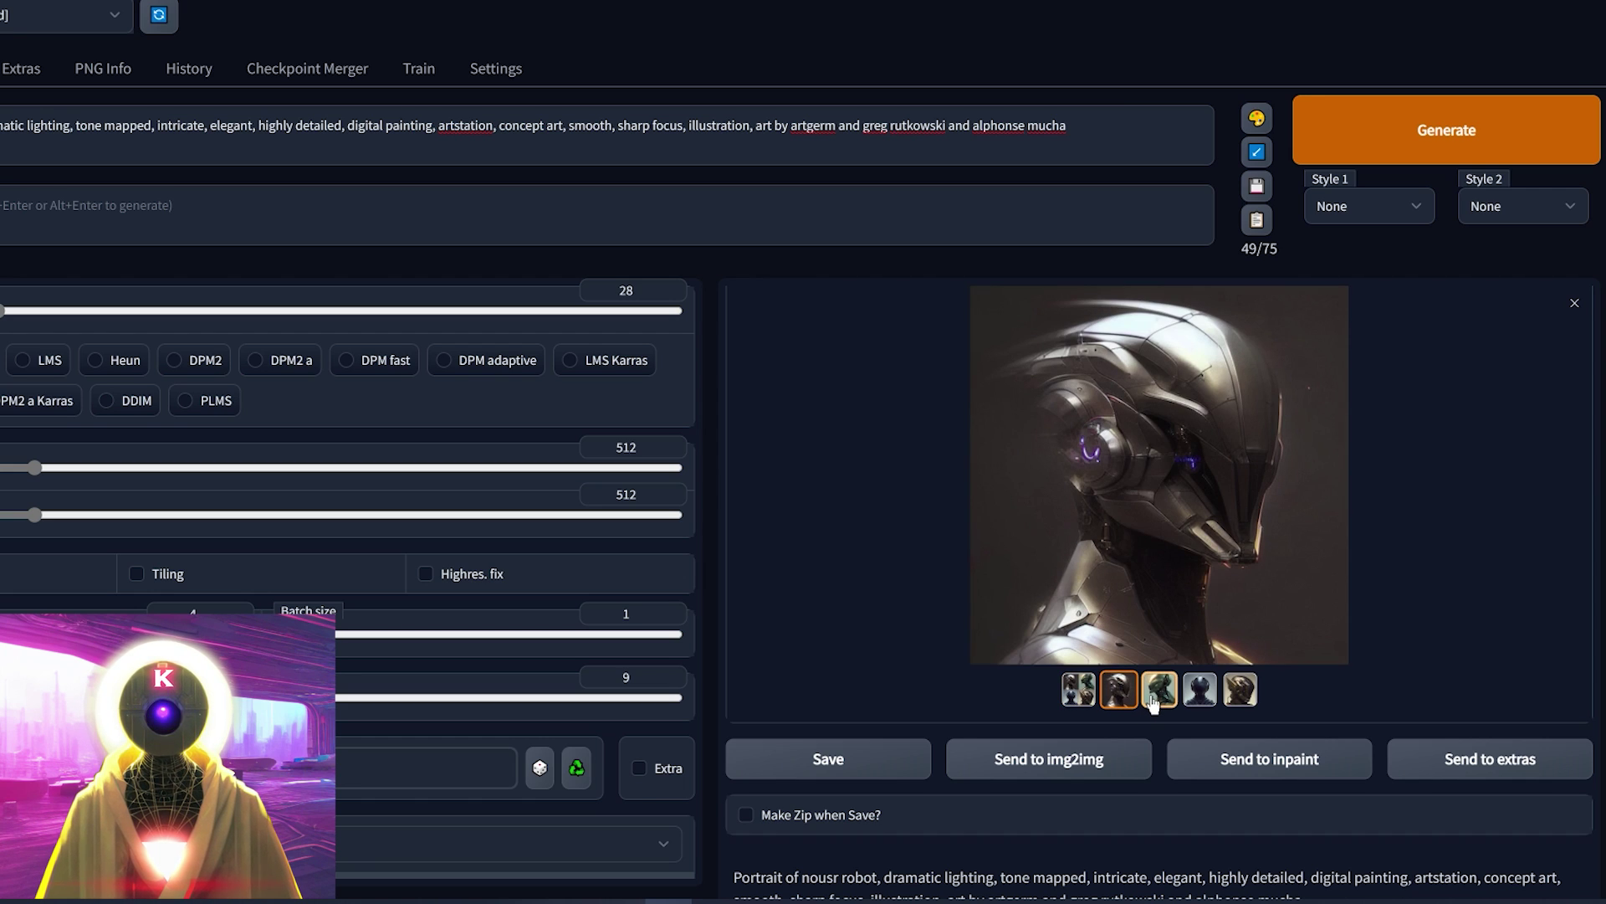
click(1159, 689)
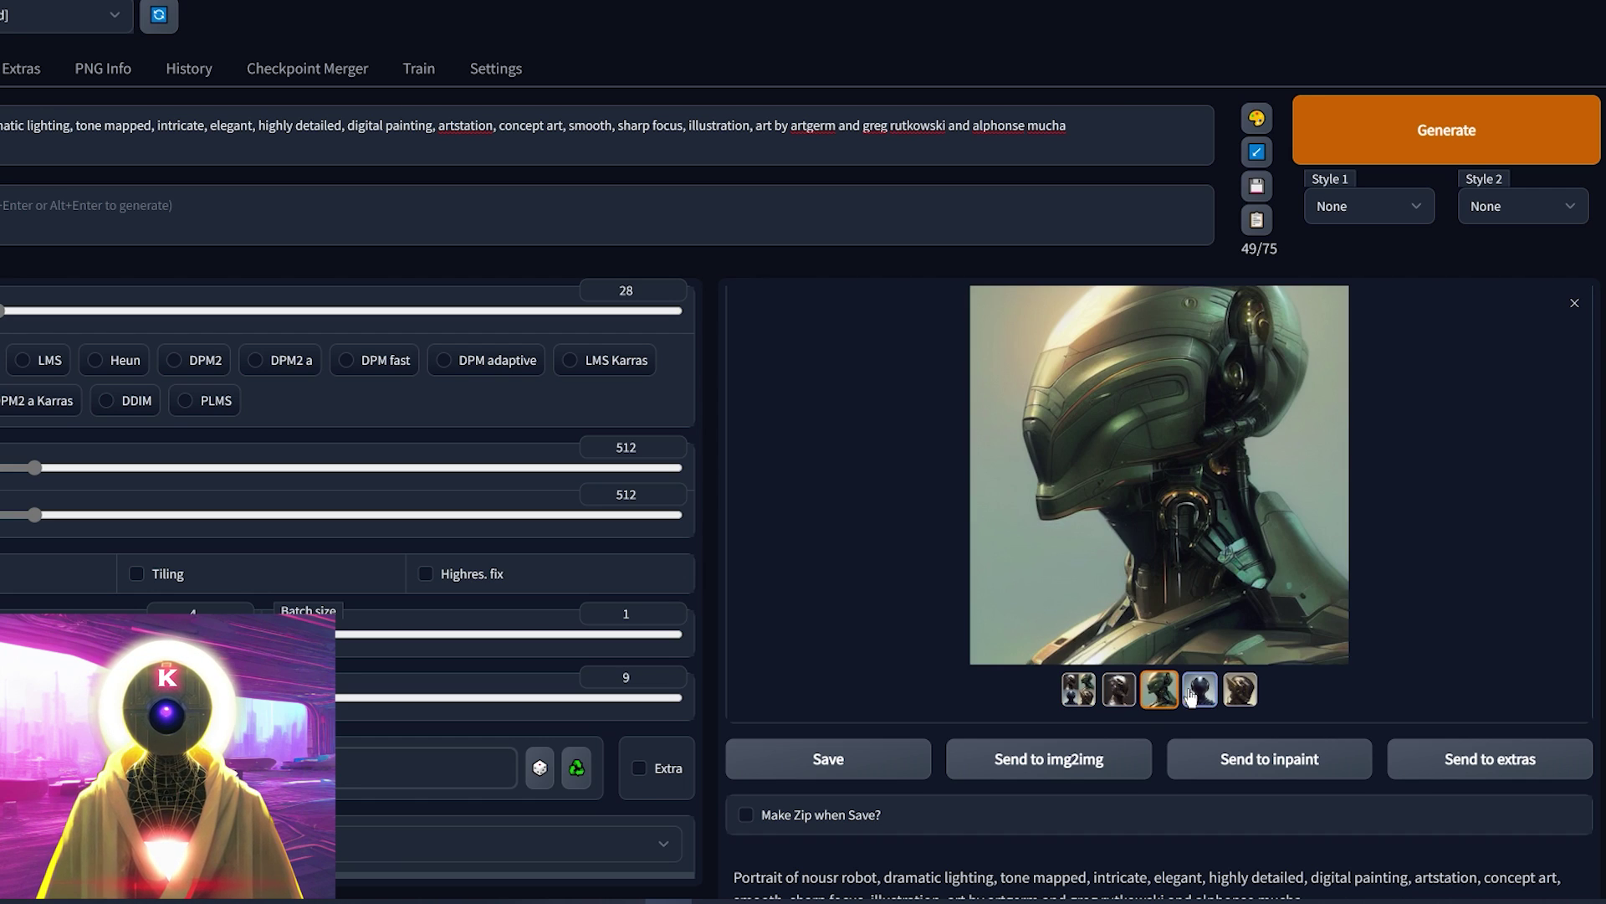
click(1198, 688)
click(1240, 689)
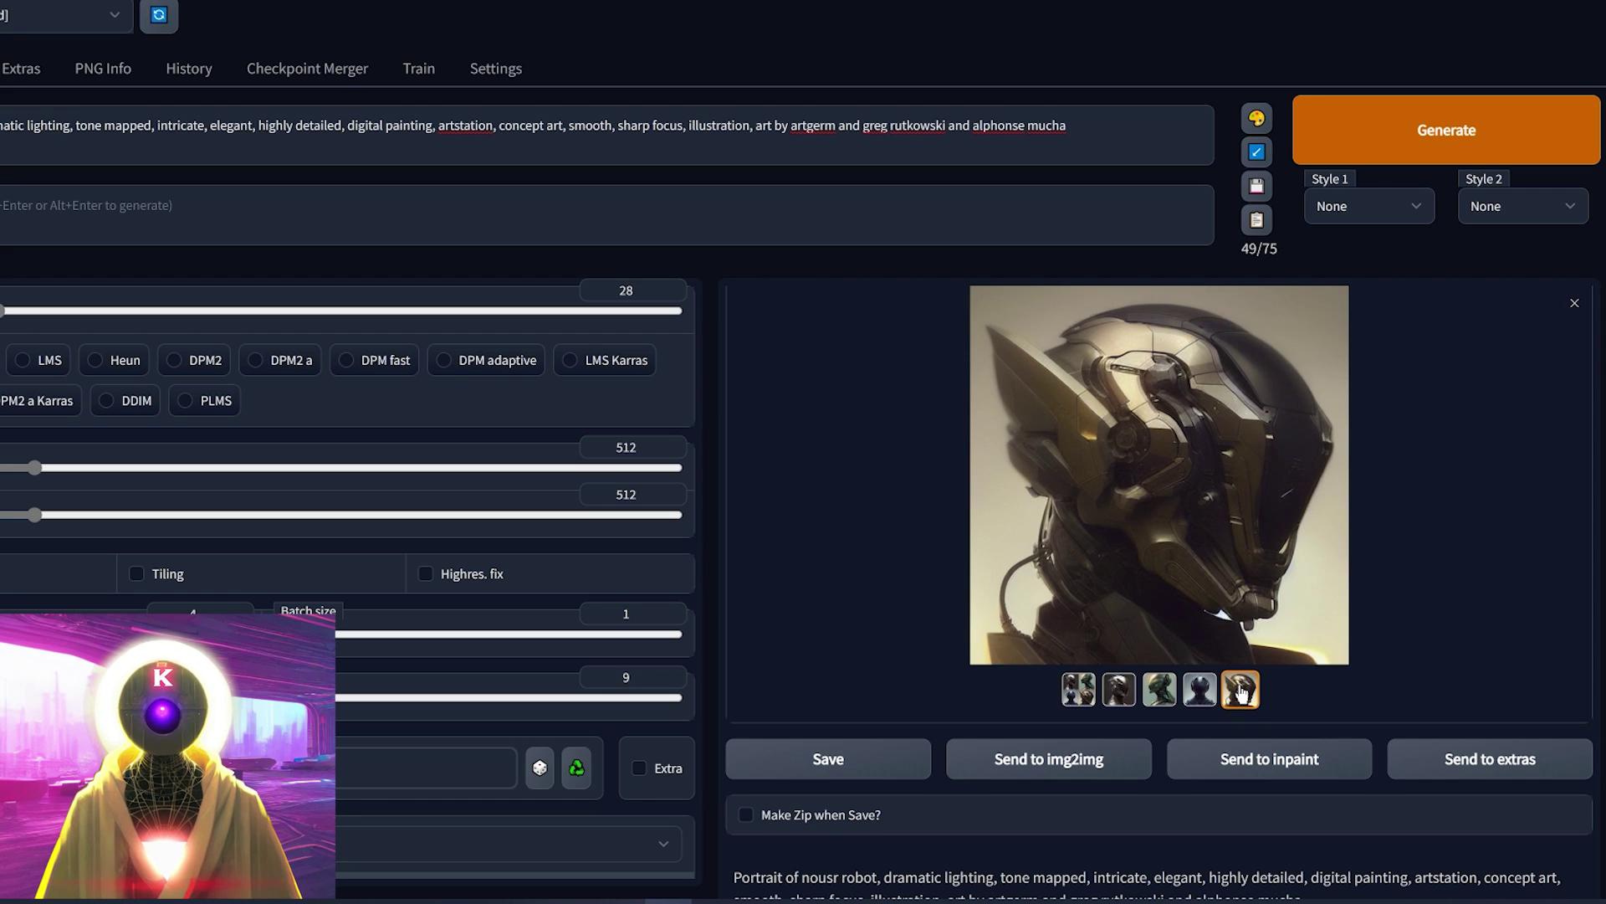
click(1119, 689)
click(1158, 688)
click(1199, 688)
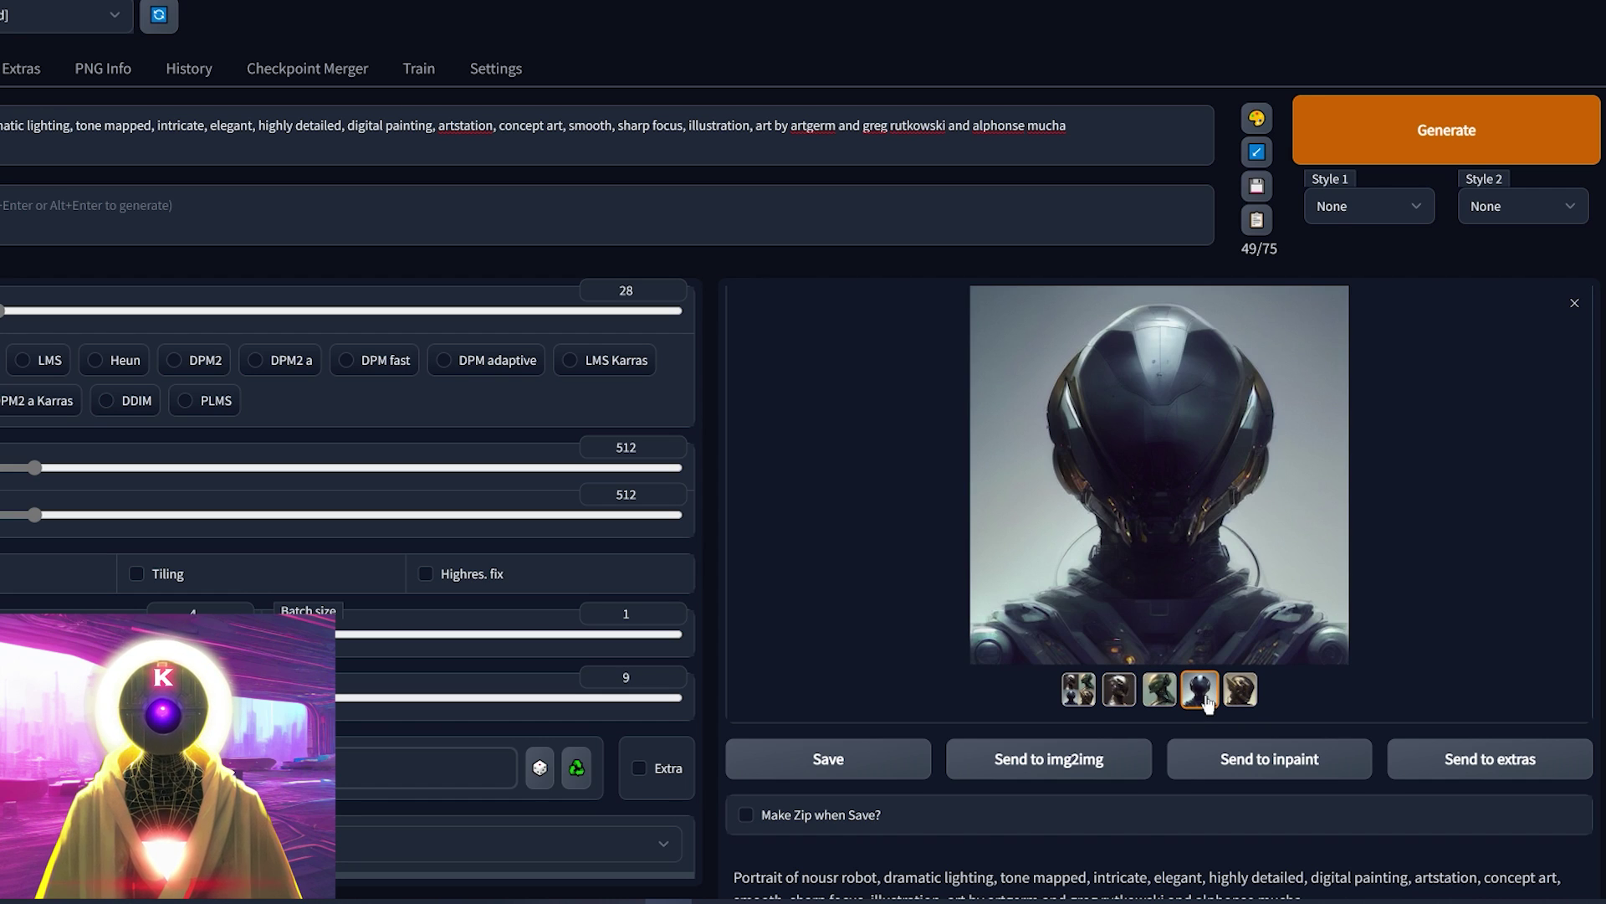
click(1241, 692)
click(1088, 703)
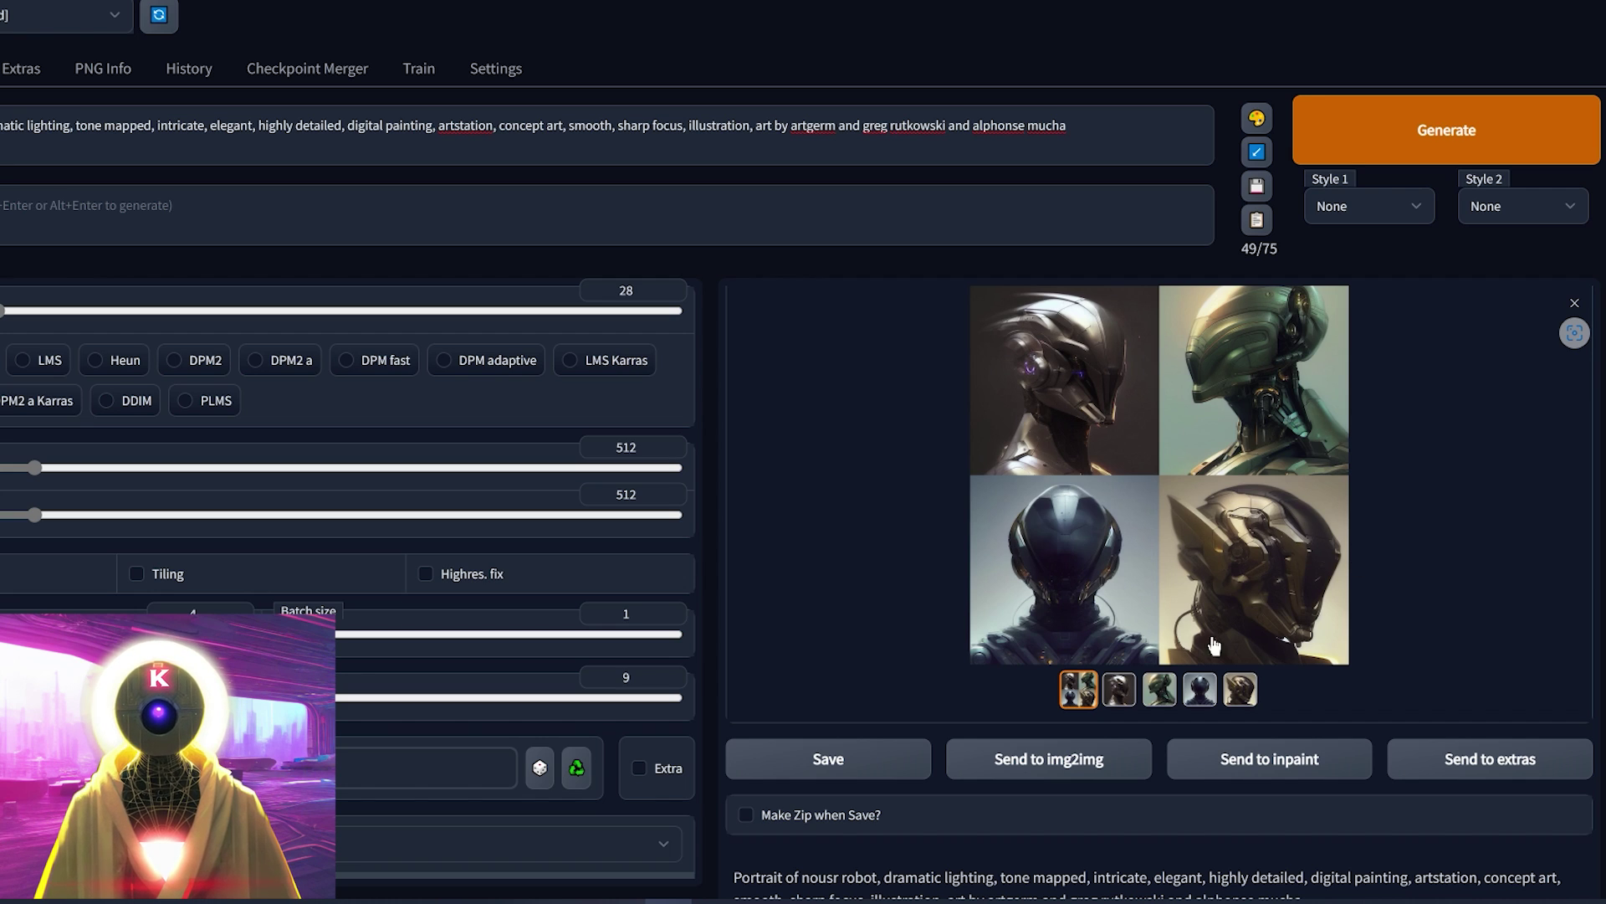
Step: Add cosmic energy, seductive, colorful, painting burst and symmetrical face phrases to the prompt
click(1129, 698)
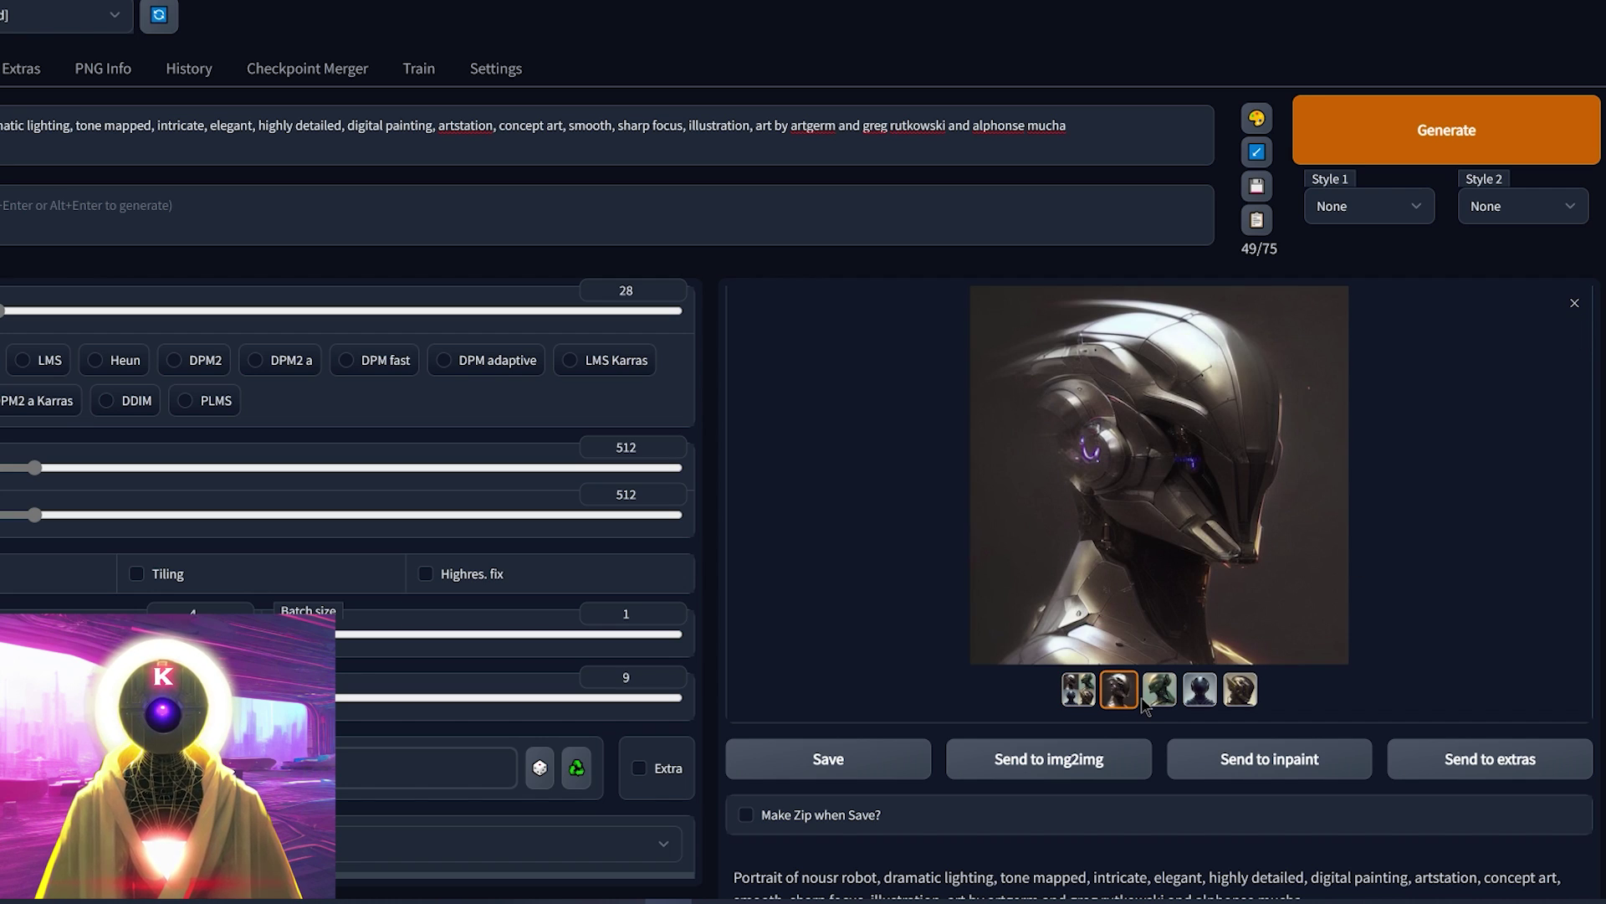
click(1159, 689)
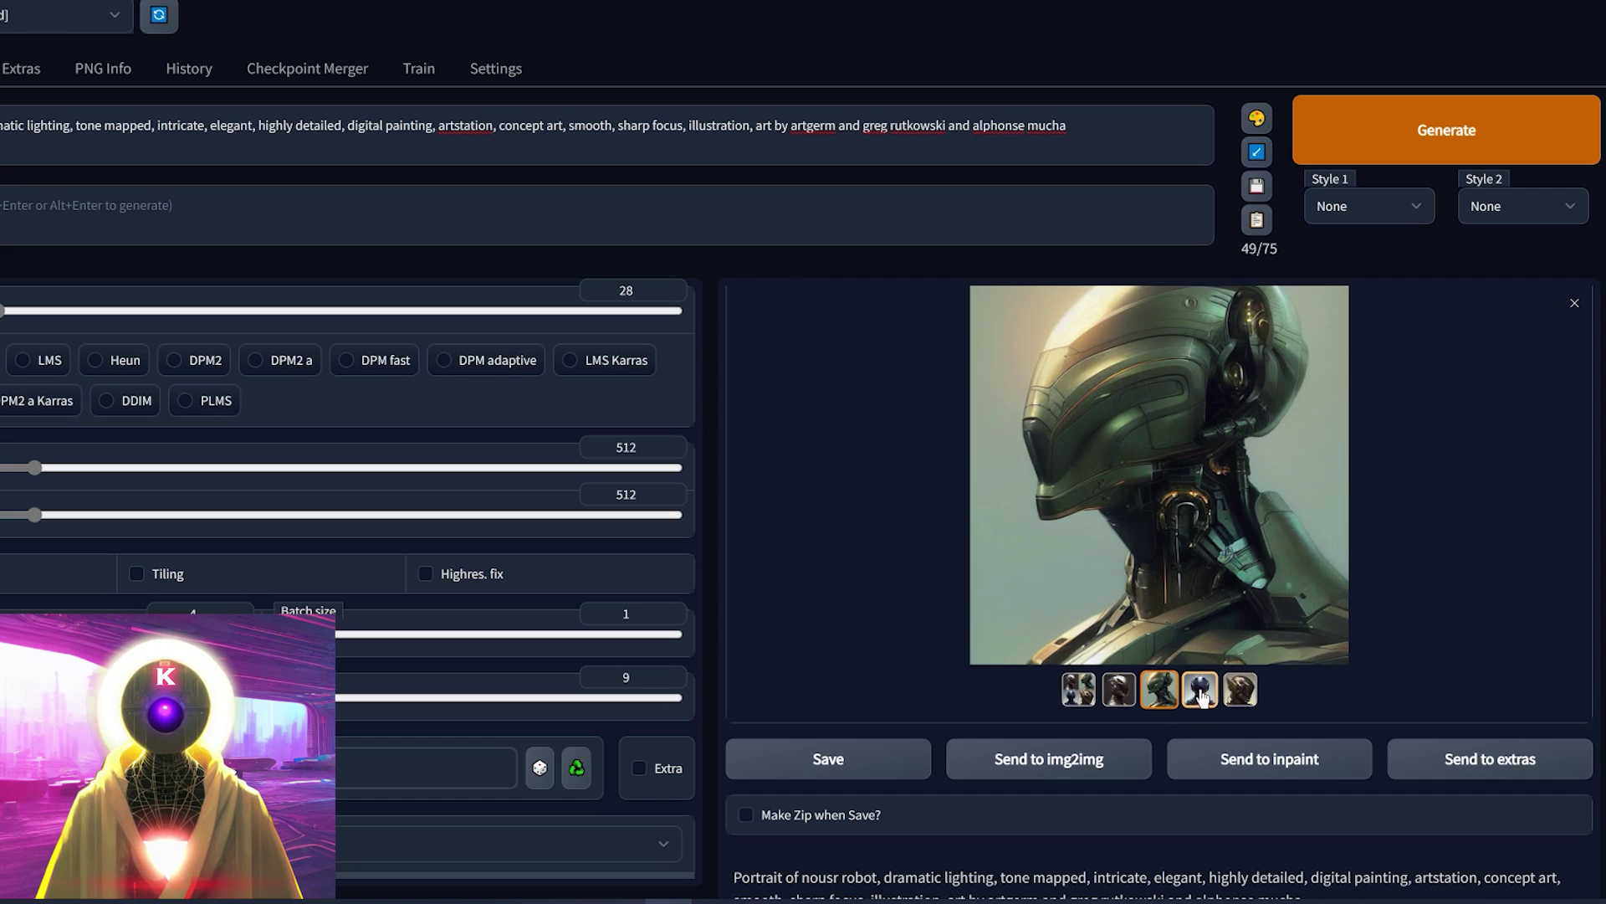
click(1240, 689)
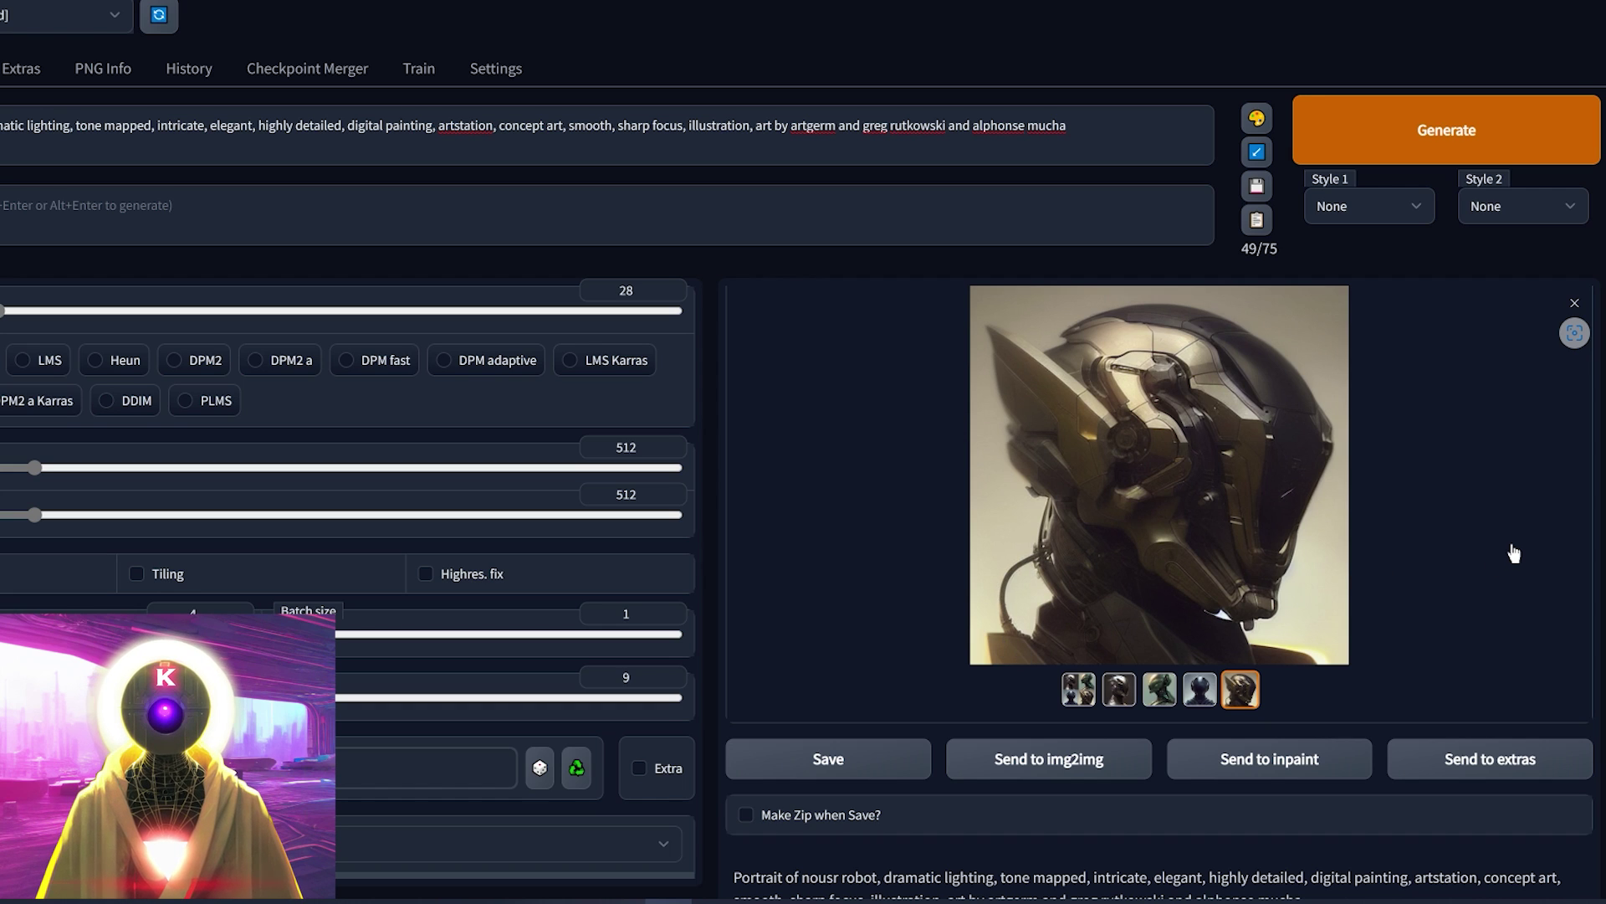
click(1337, 598)
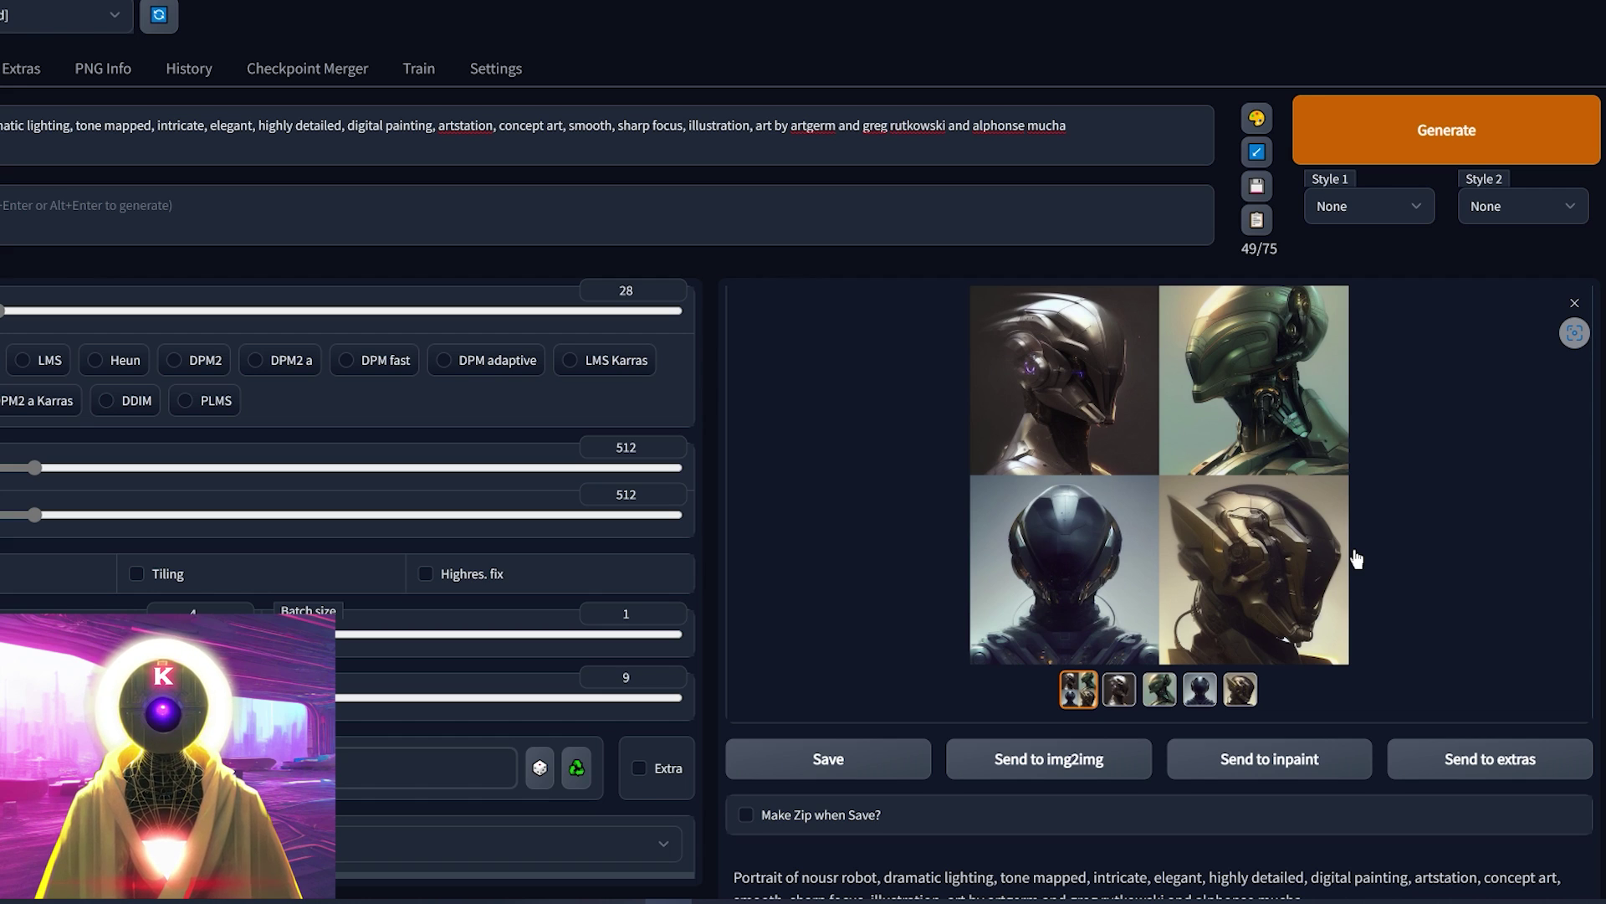
key(ctrl+v)
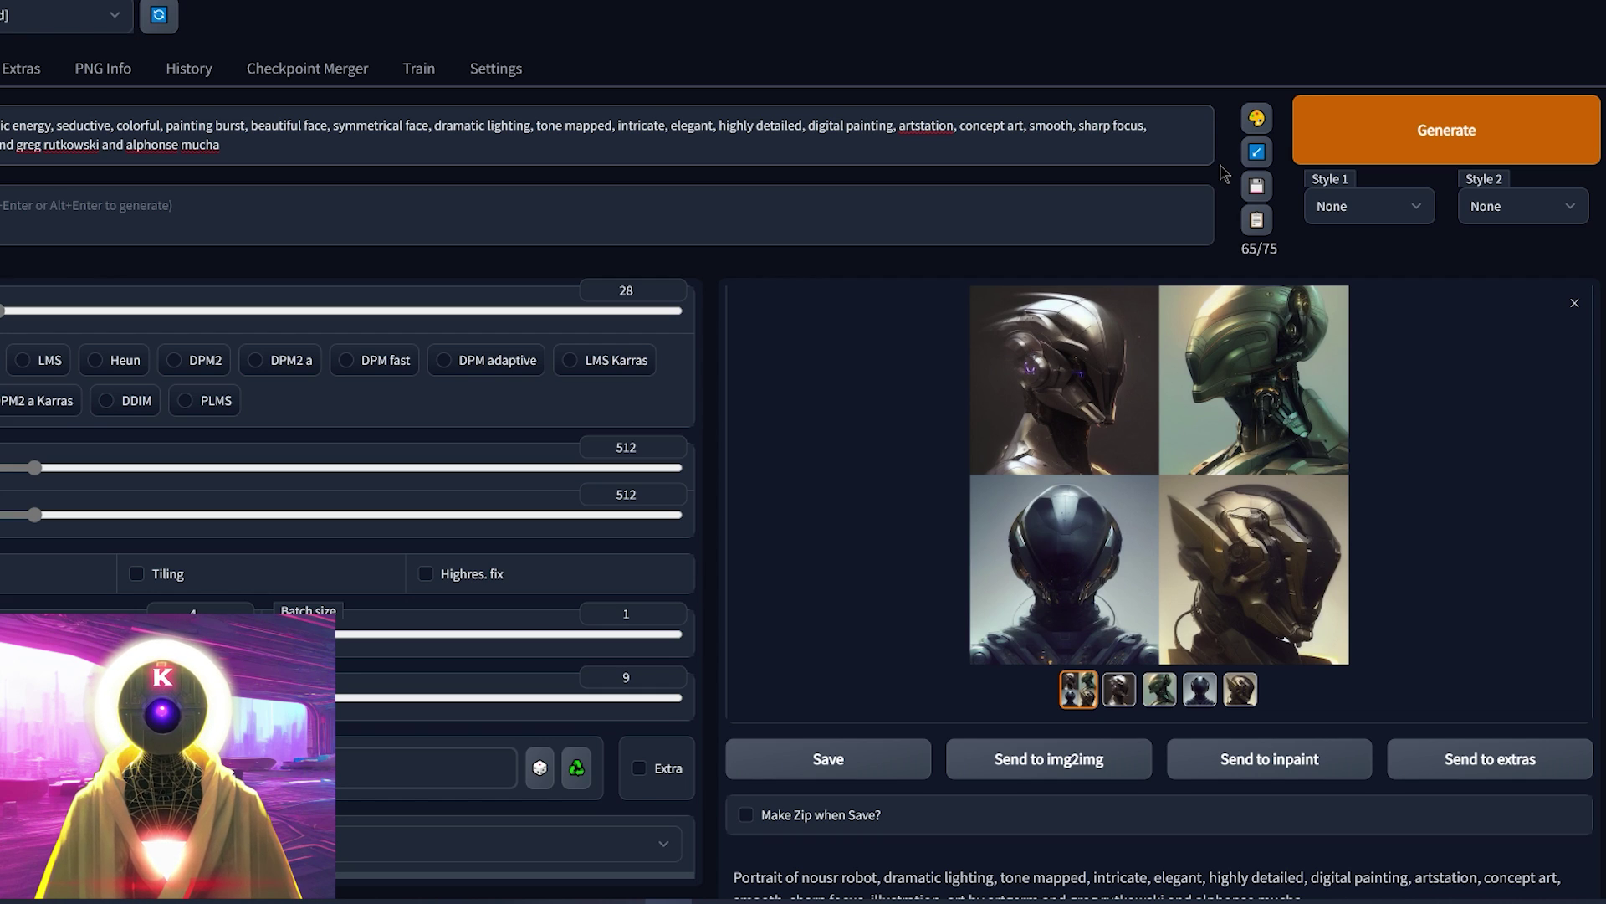
Step: Generate colourful cosmic-energy robot portraits and browse them, including the golden cyborg profile
click(1423, 132)
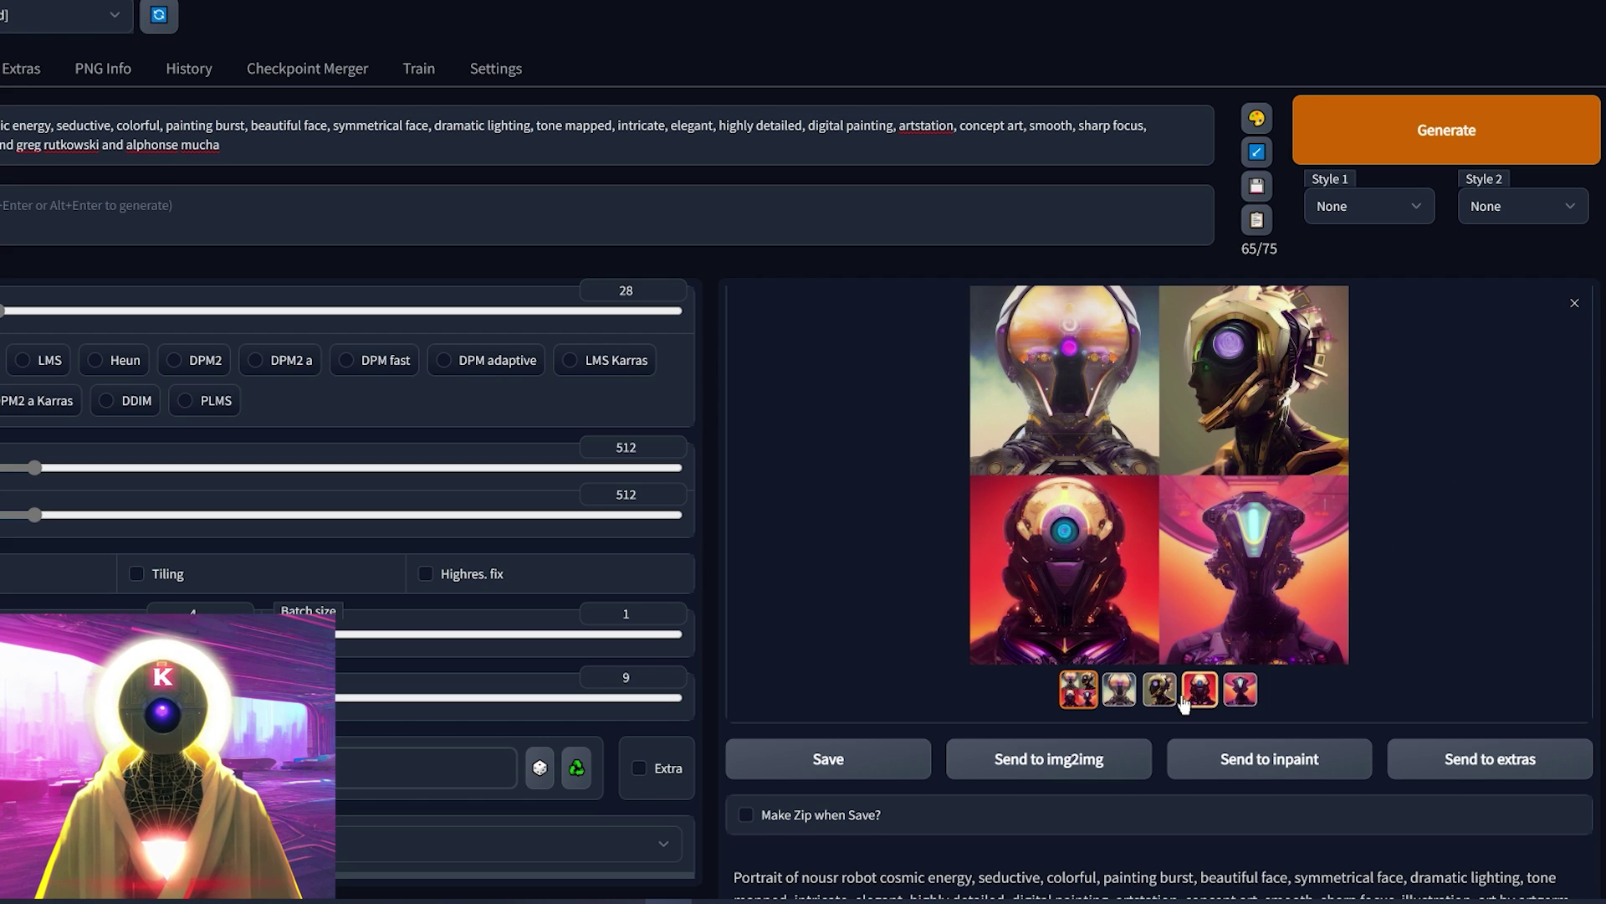
click(1118, 691)
click(1159, 693)
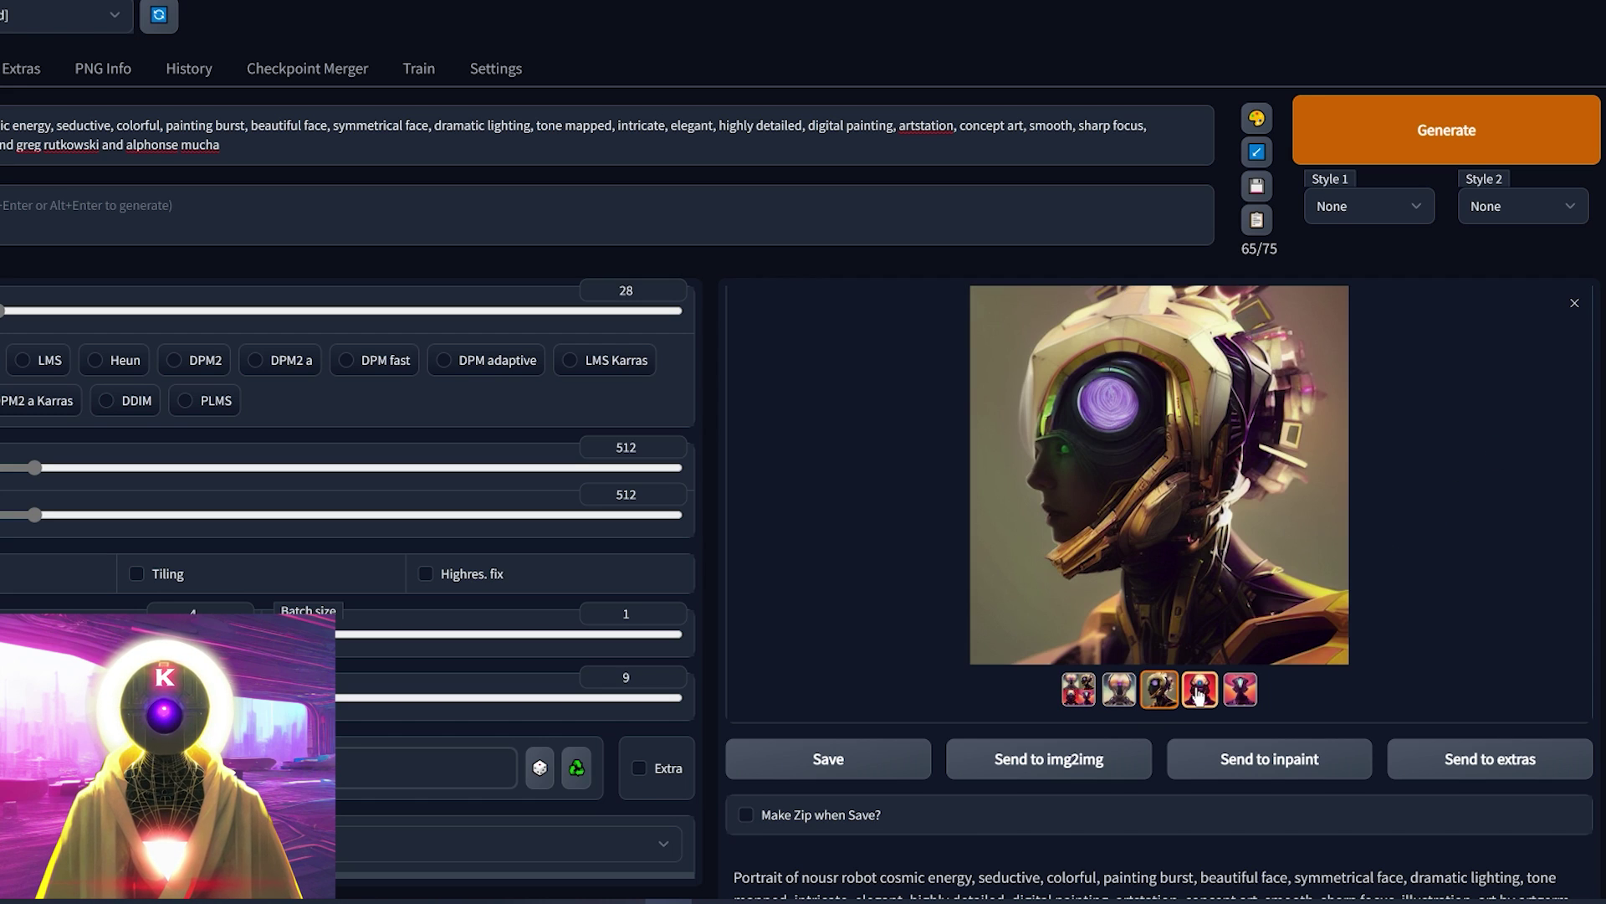
click(1199, 693)
click(1240, 691)
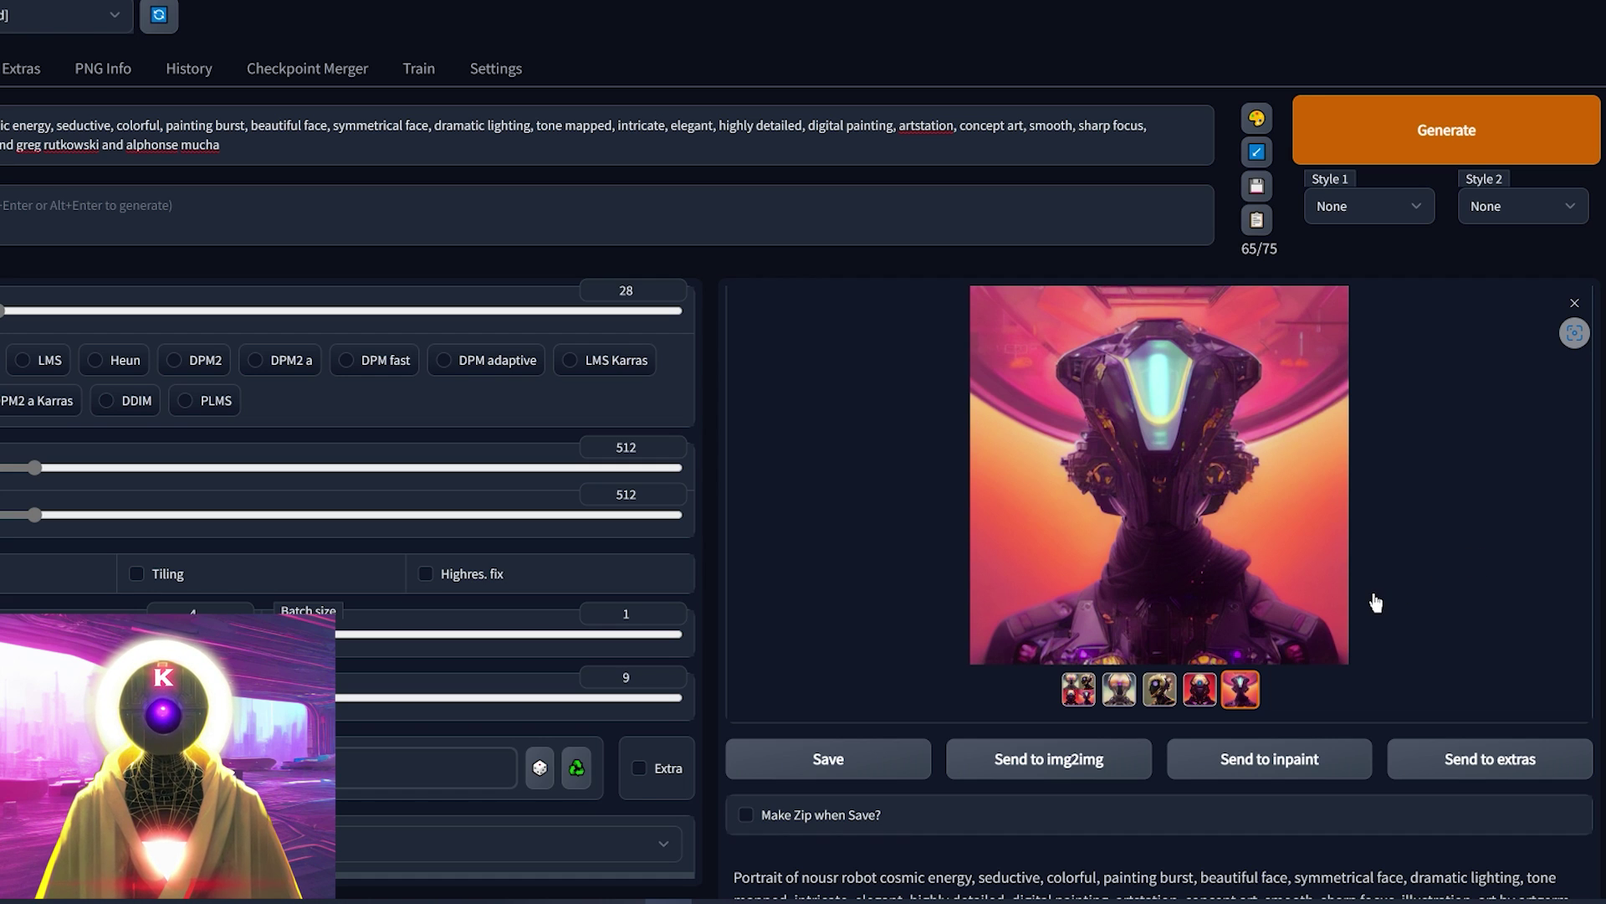
click(1079, 689)
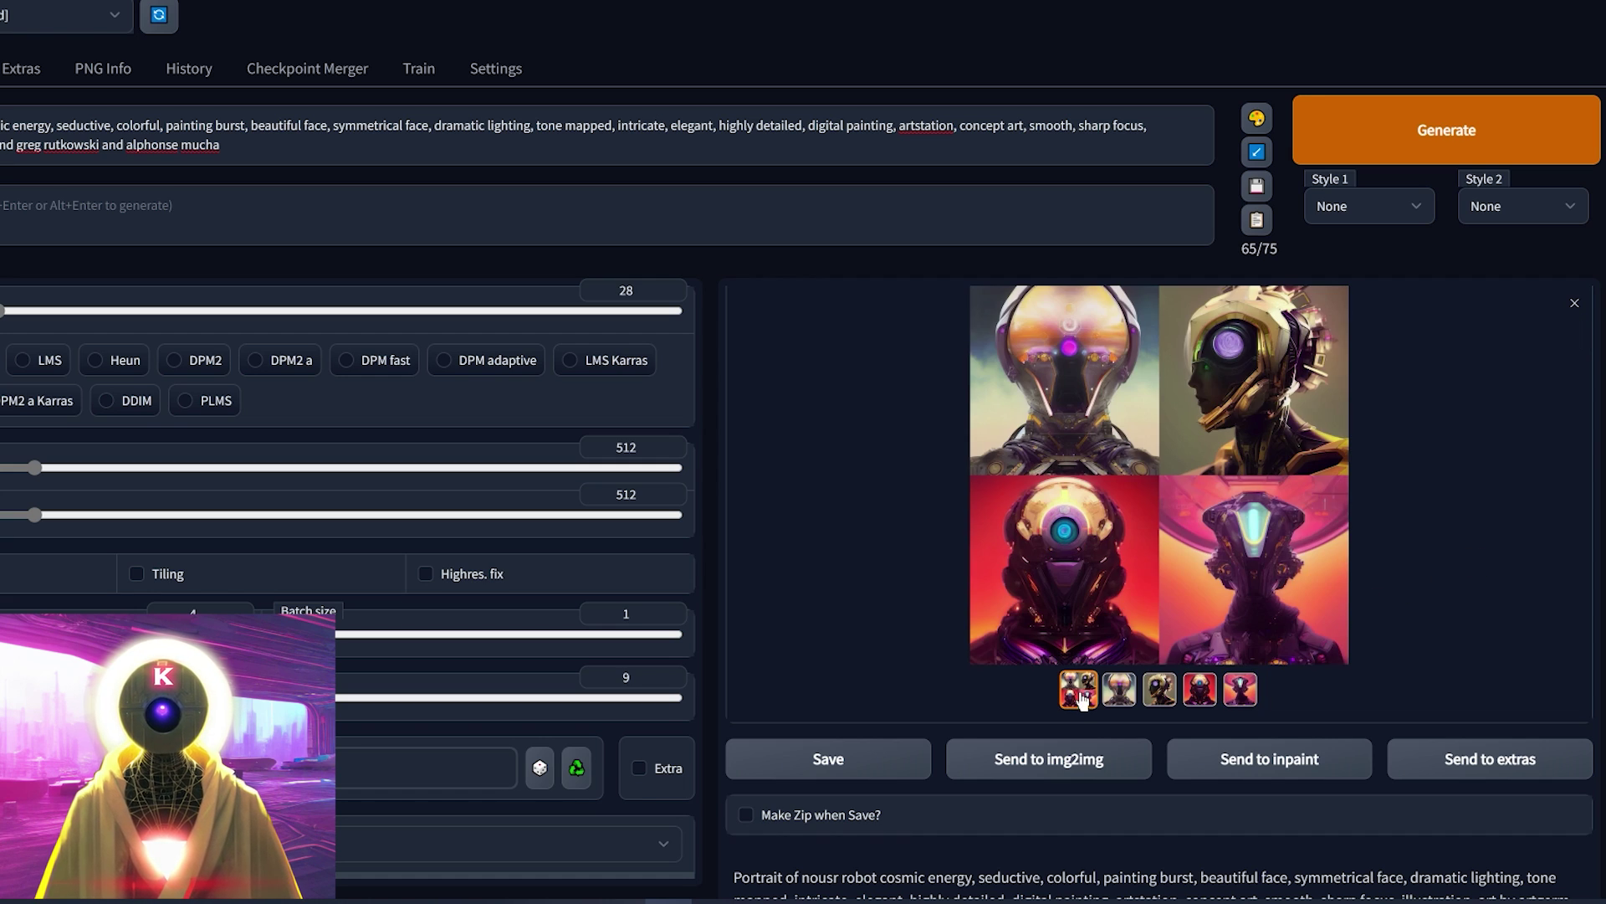
click(1159, 689)
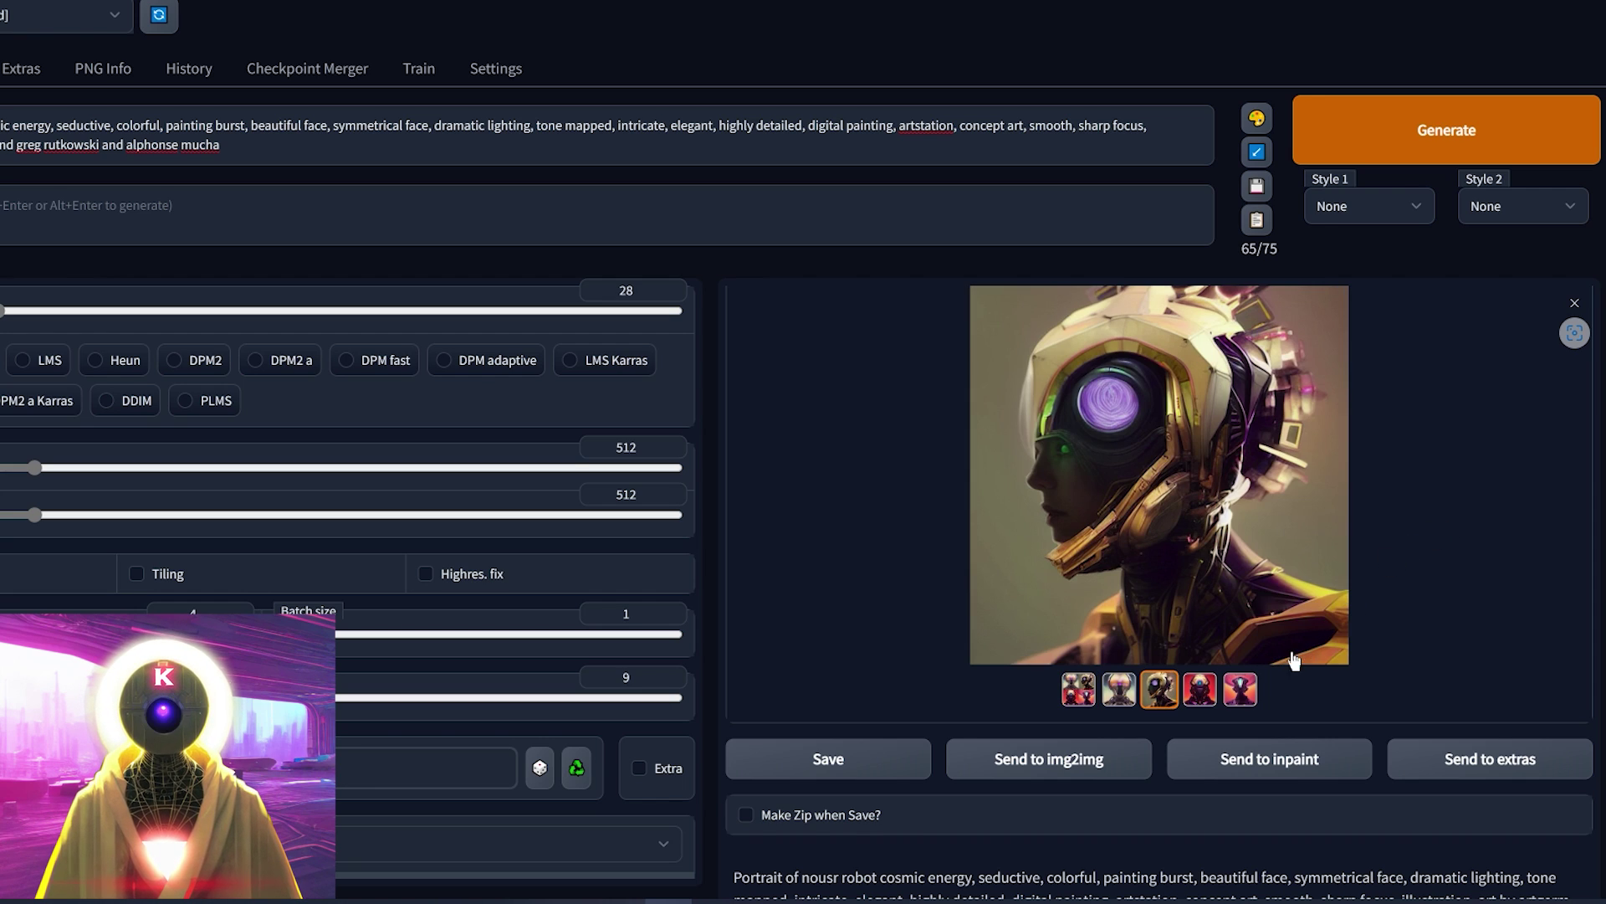
click(1078, 689)
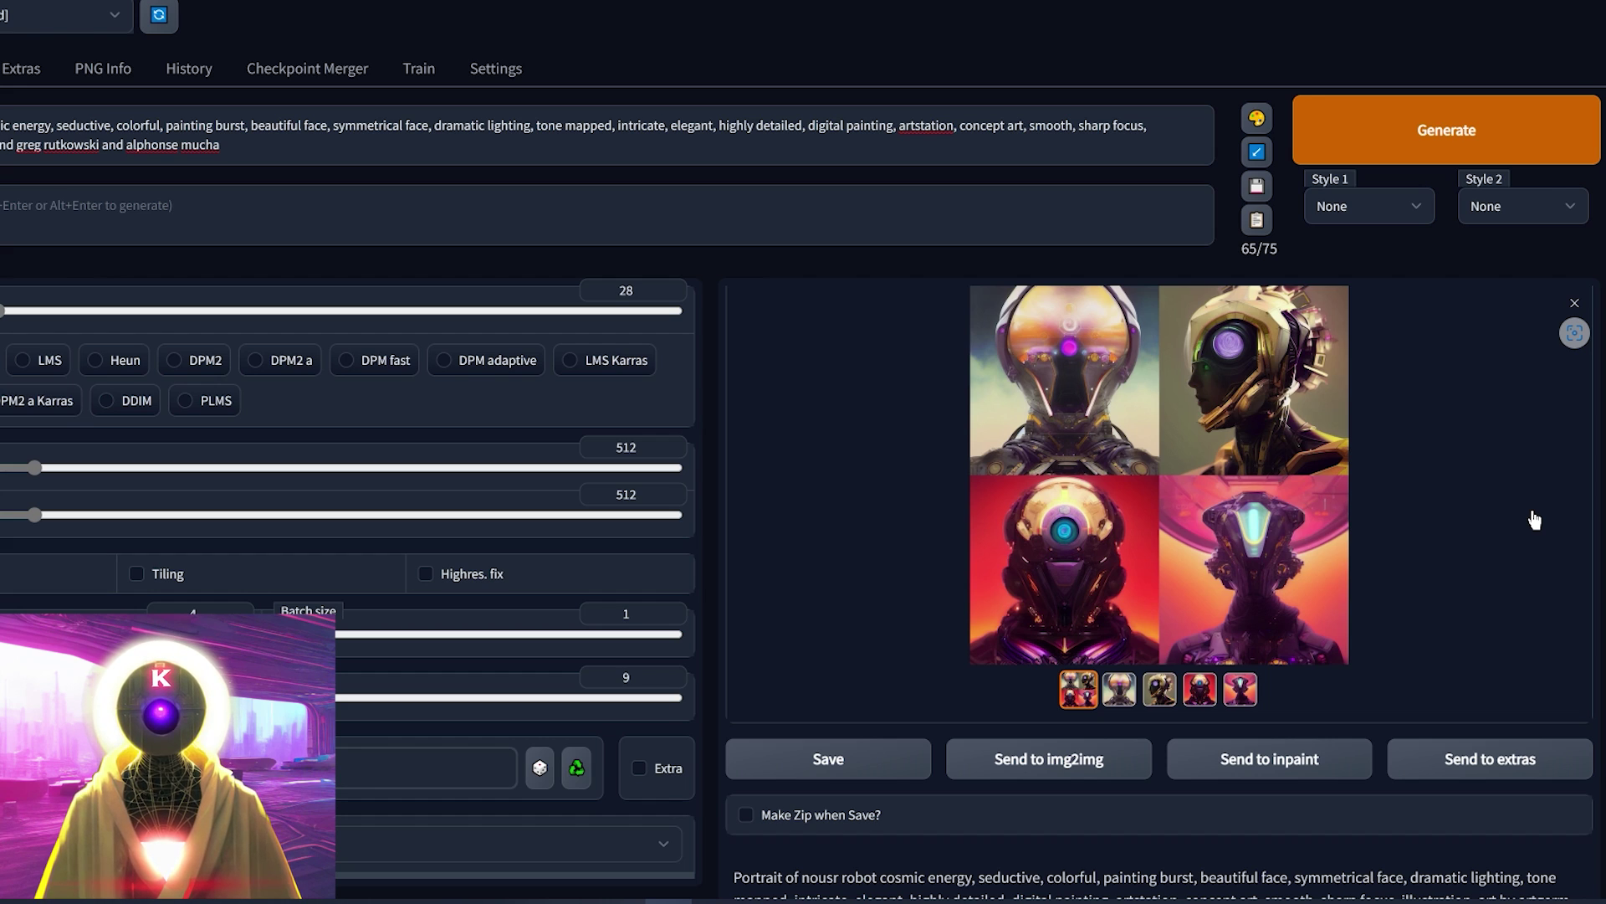
Step: Replace the prompt with 'nousr robot in middle of a dense forest, Frank Lloyd Wright style, waterfall, 4k'
click(516, 117)
key(ctrl+a)
key(ctrl+v)
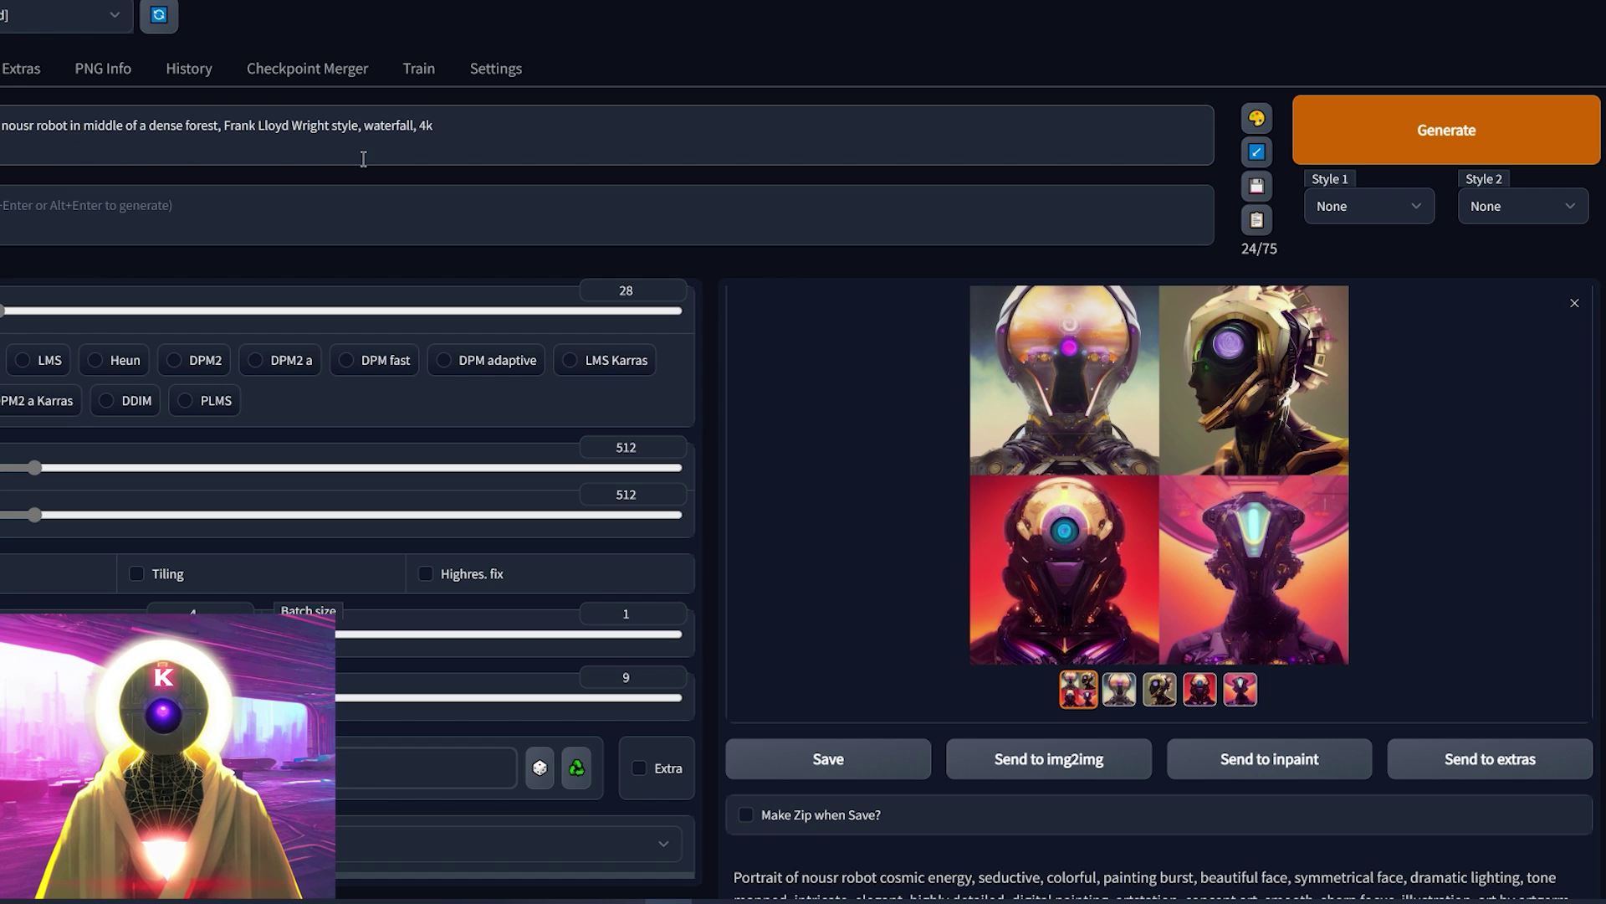
Step: Generate the forest robot images and review each, including the white-headed and green-eye robots
click(1506, 138)
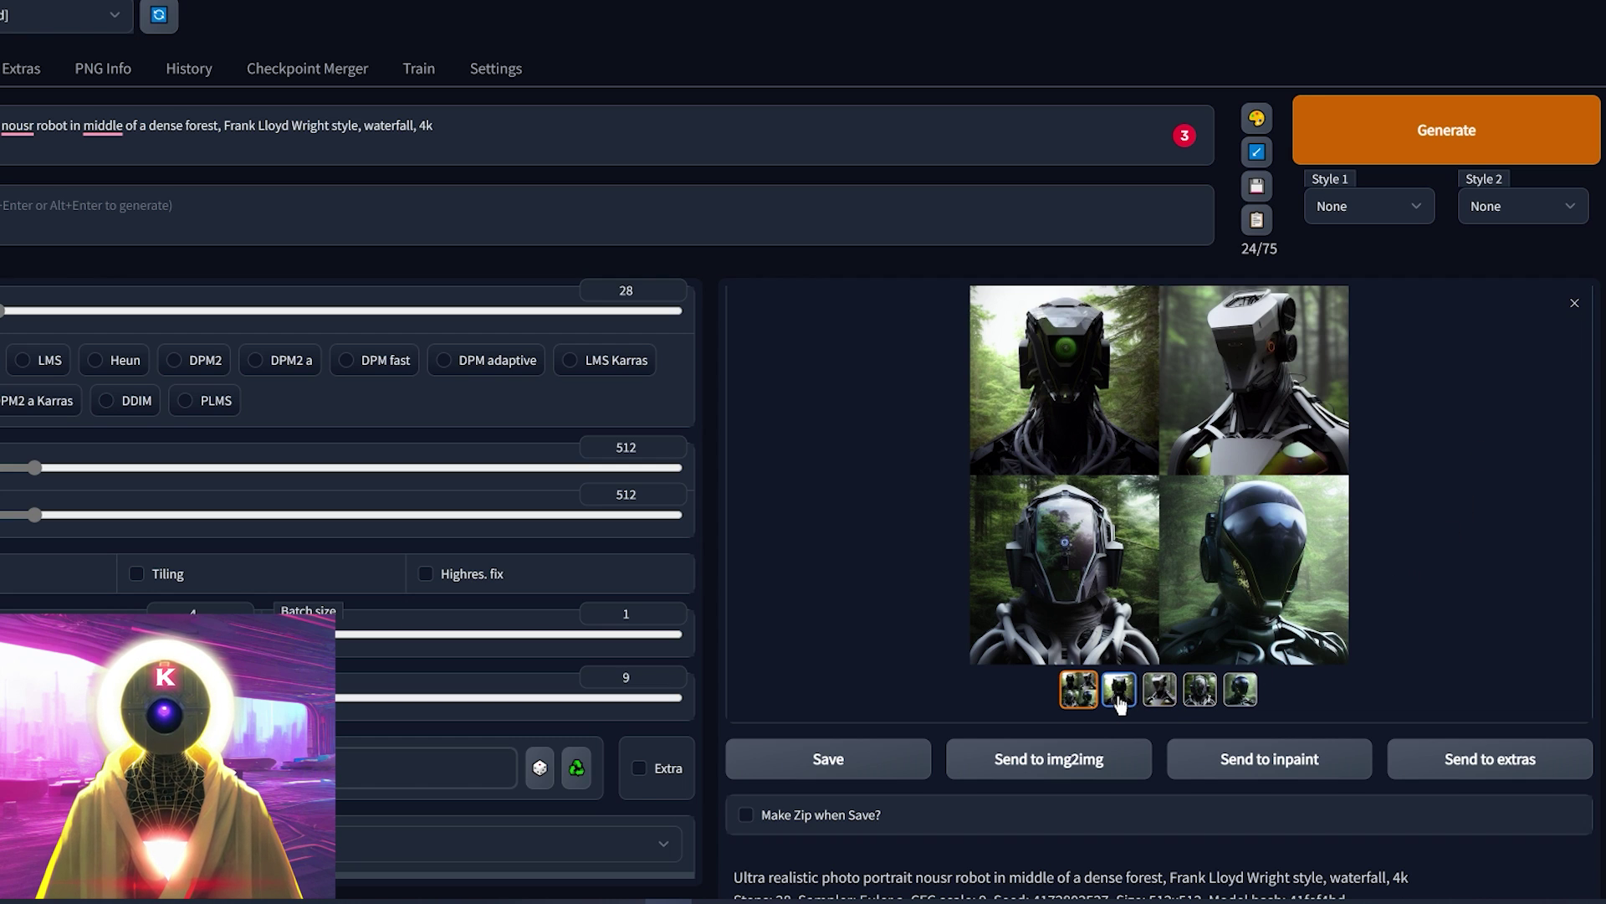
click(1120, 690)
click(1159, 694)
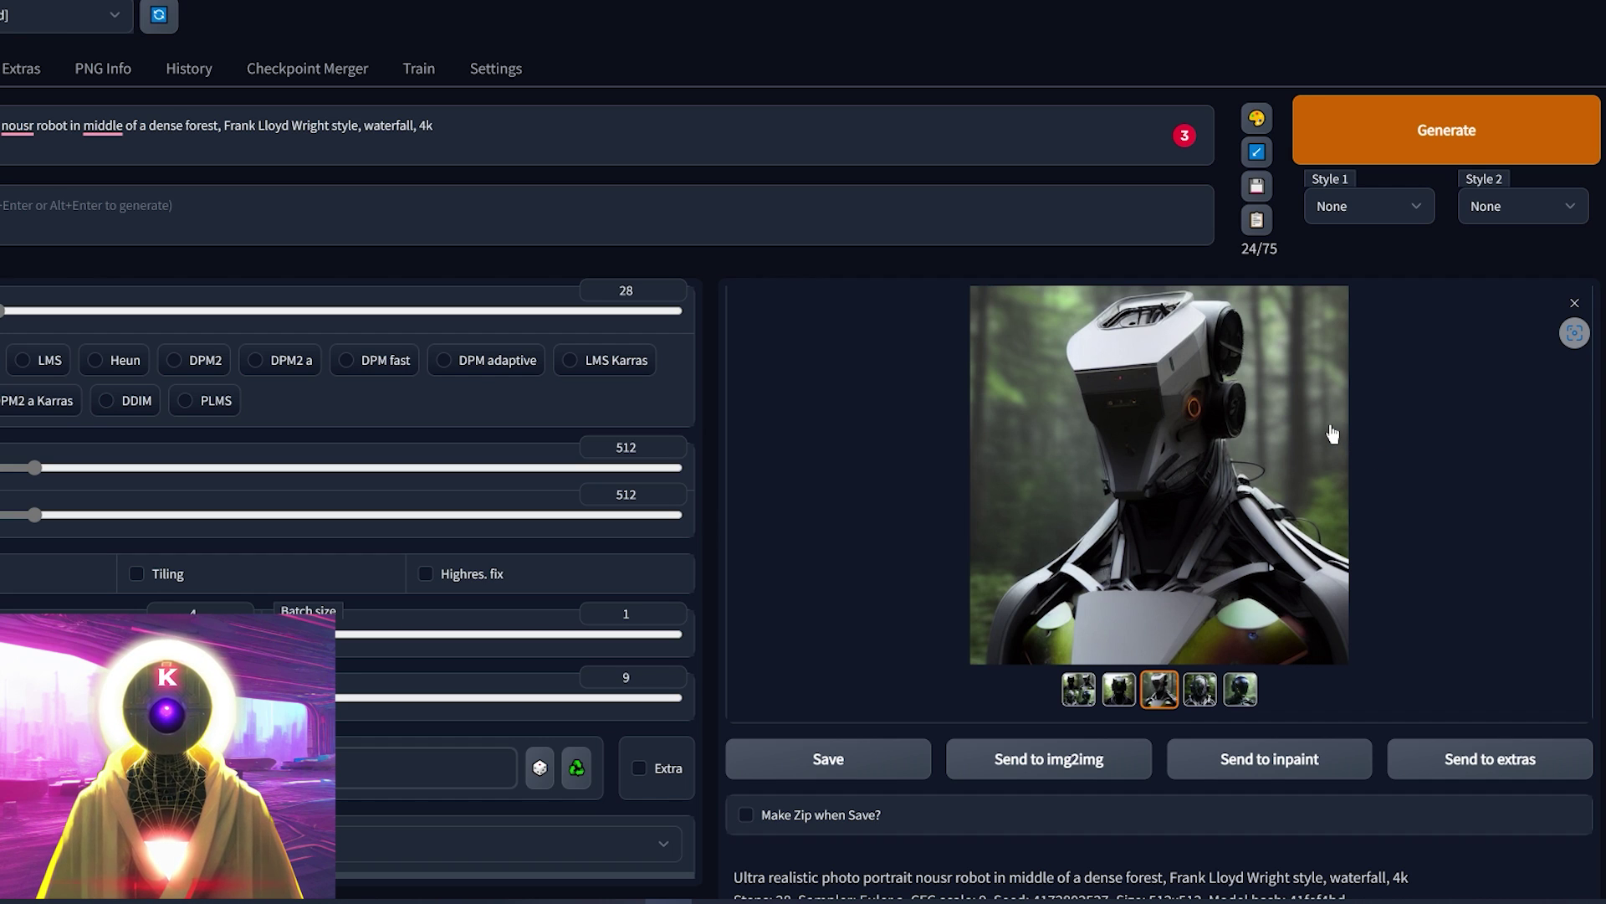
click(1201, 697)
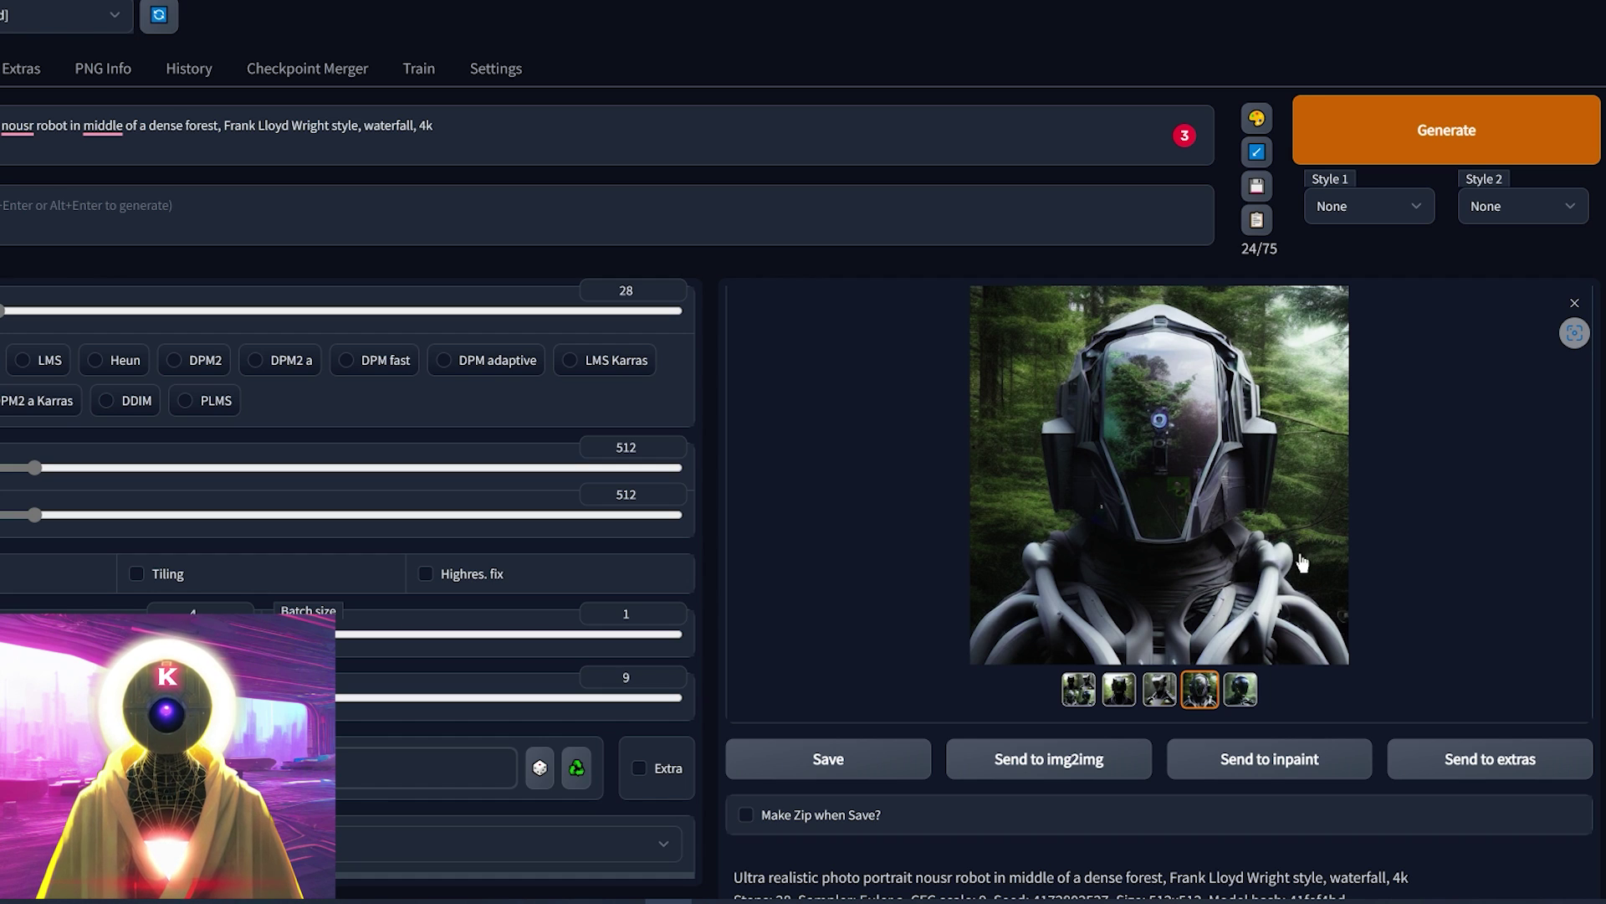
click(1241, 689)
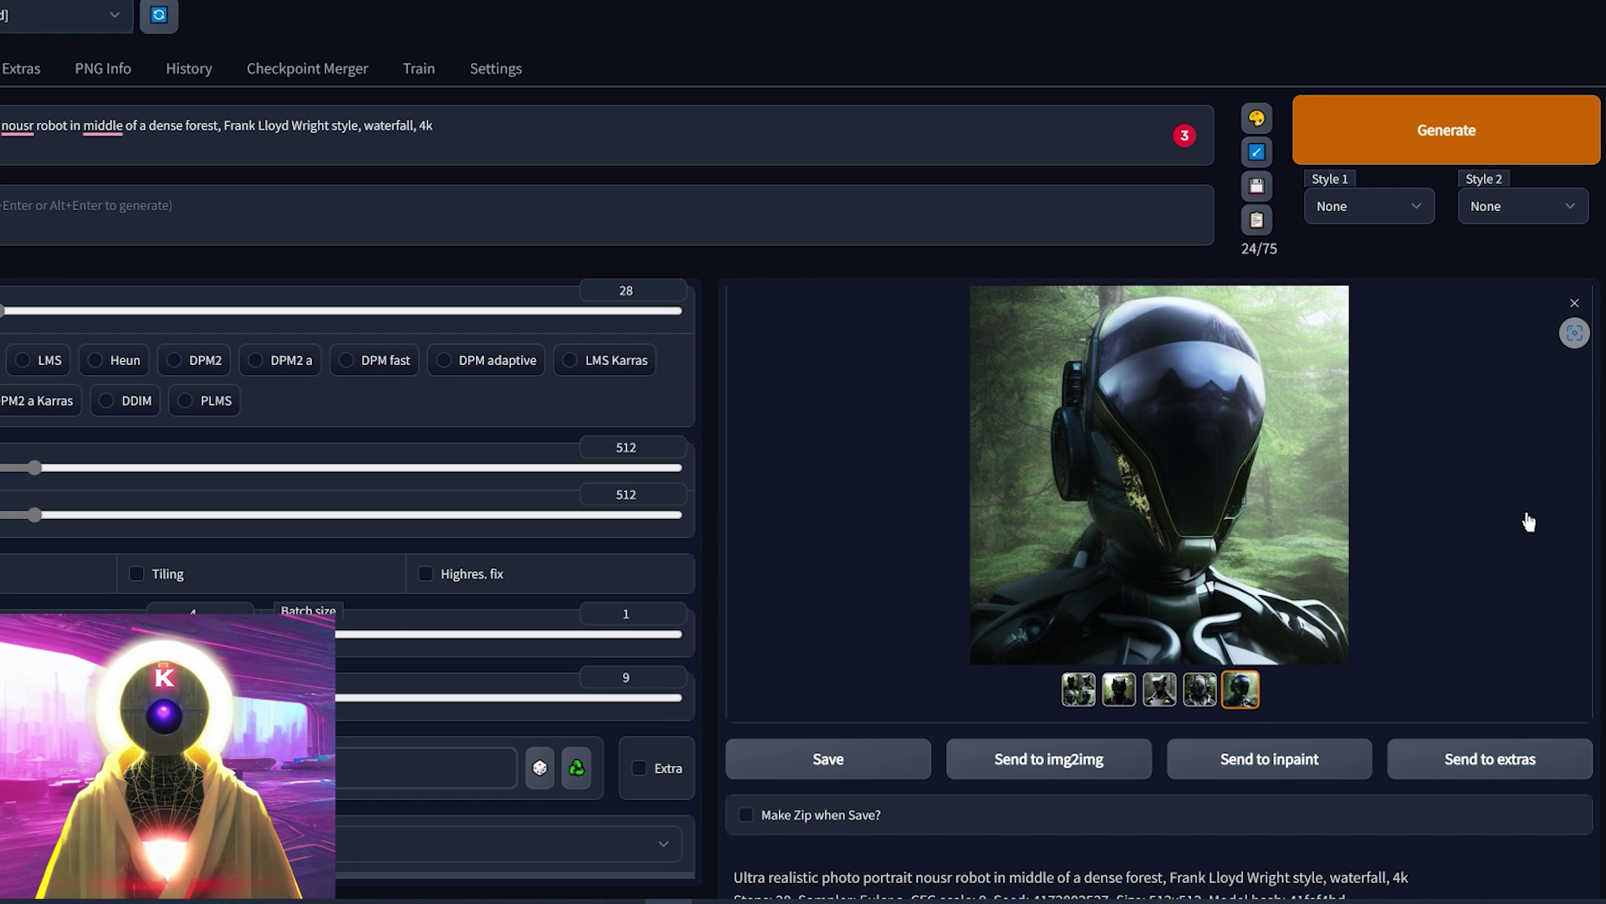
click(1119, 689)
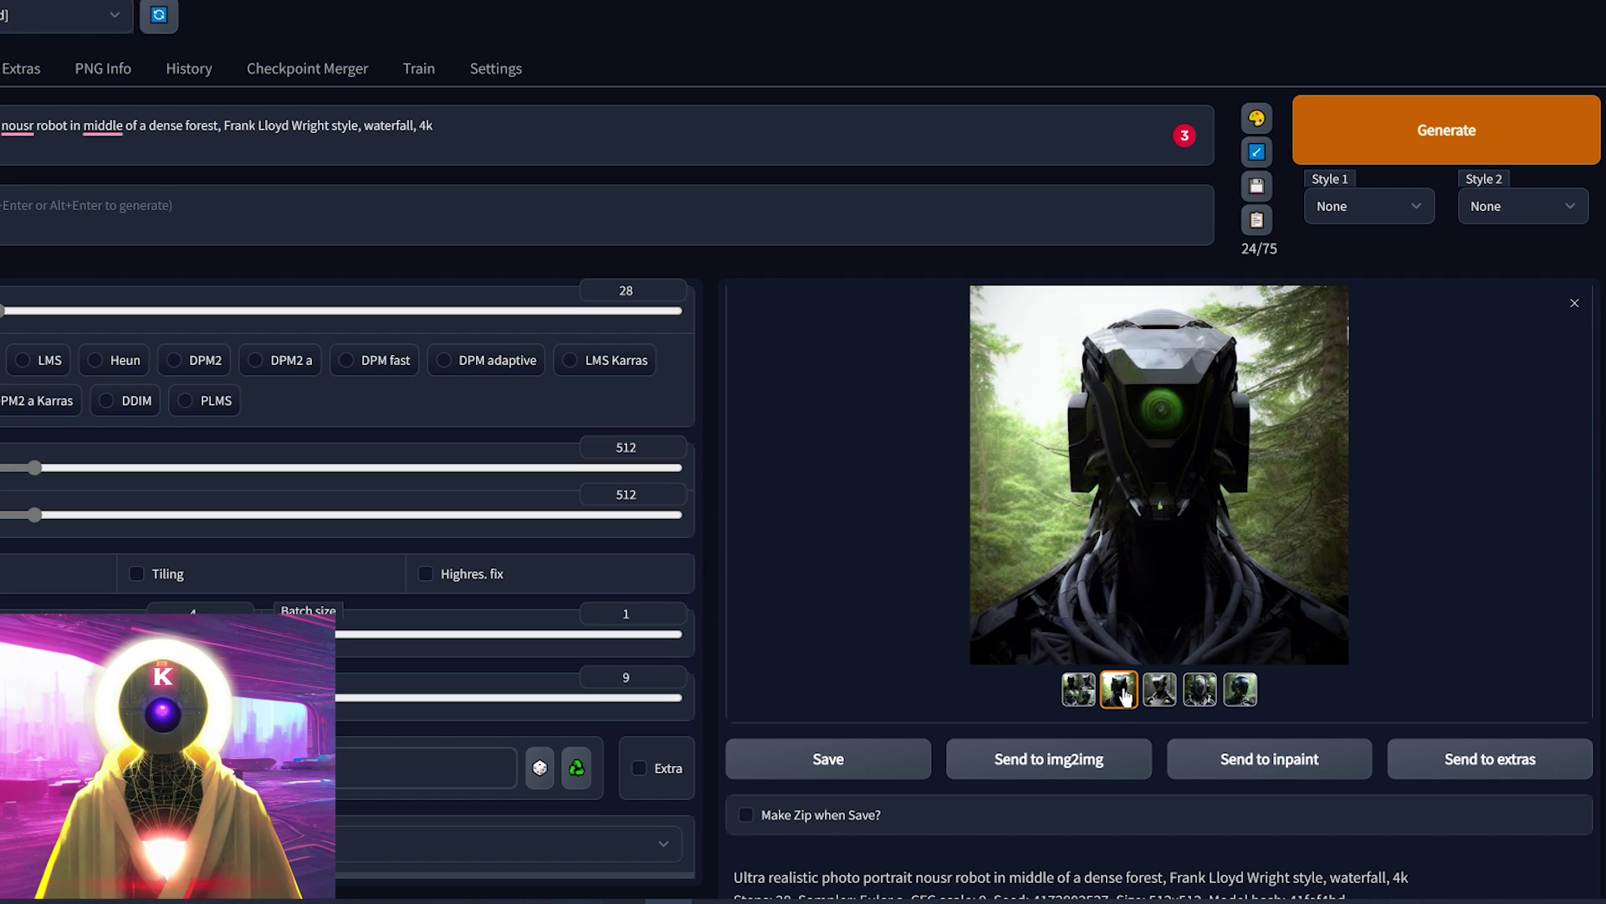
click(1079, 689)
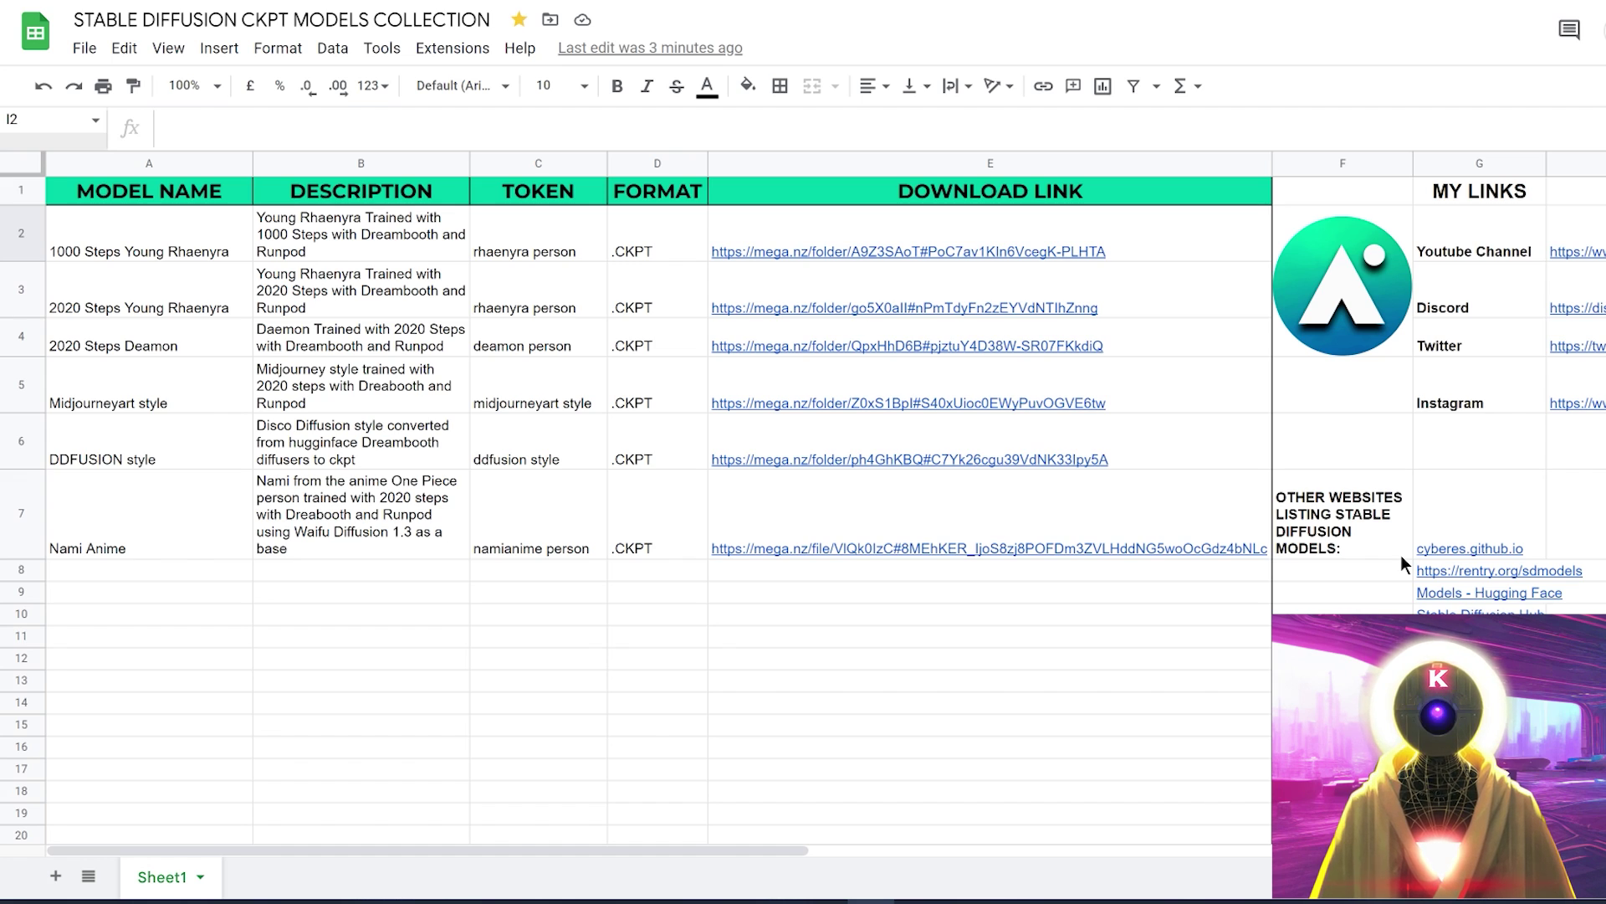
Step: Look over the CKPT sheet's other model websites list: Hugging Face, Stable Diffusion Hub, GIGAZINE
click(1343, 658)
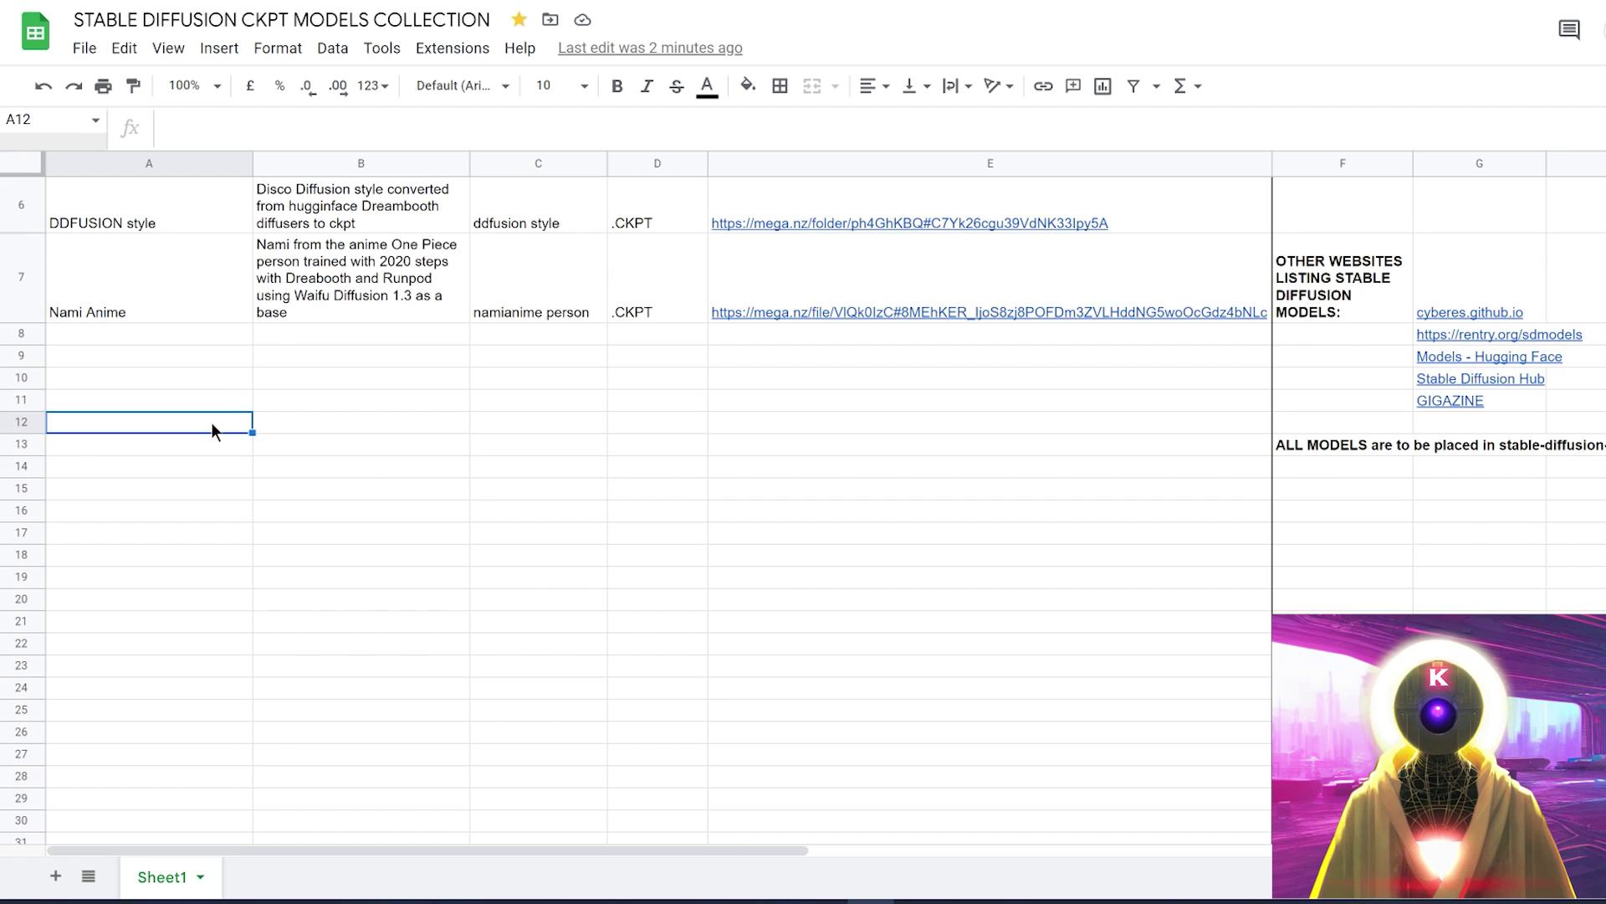
right_click(210, 422)
click(322, 754)
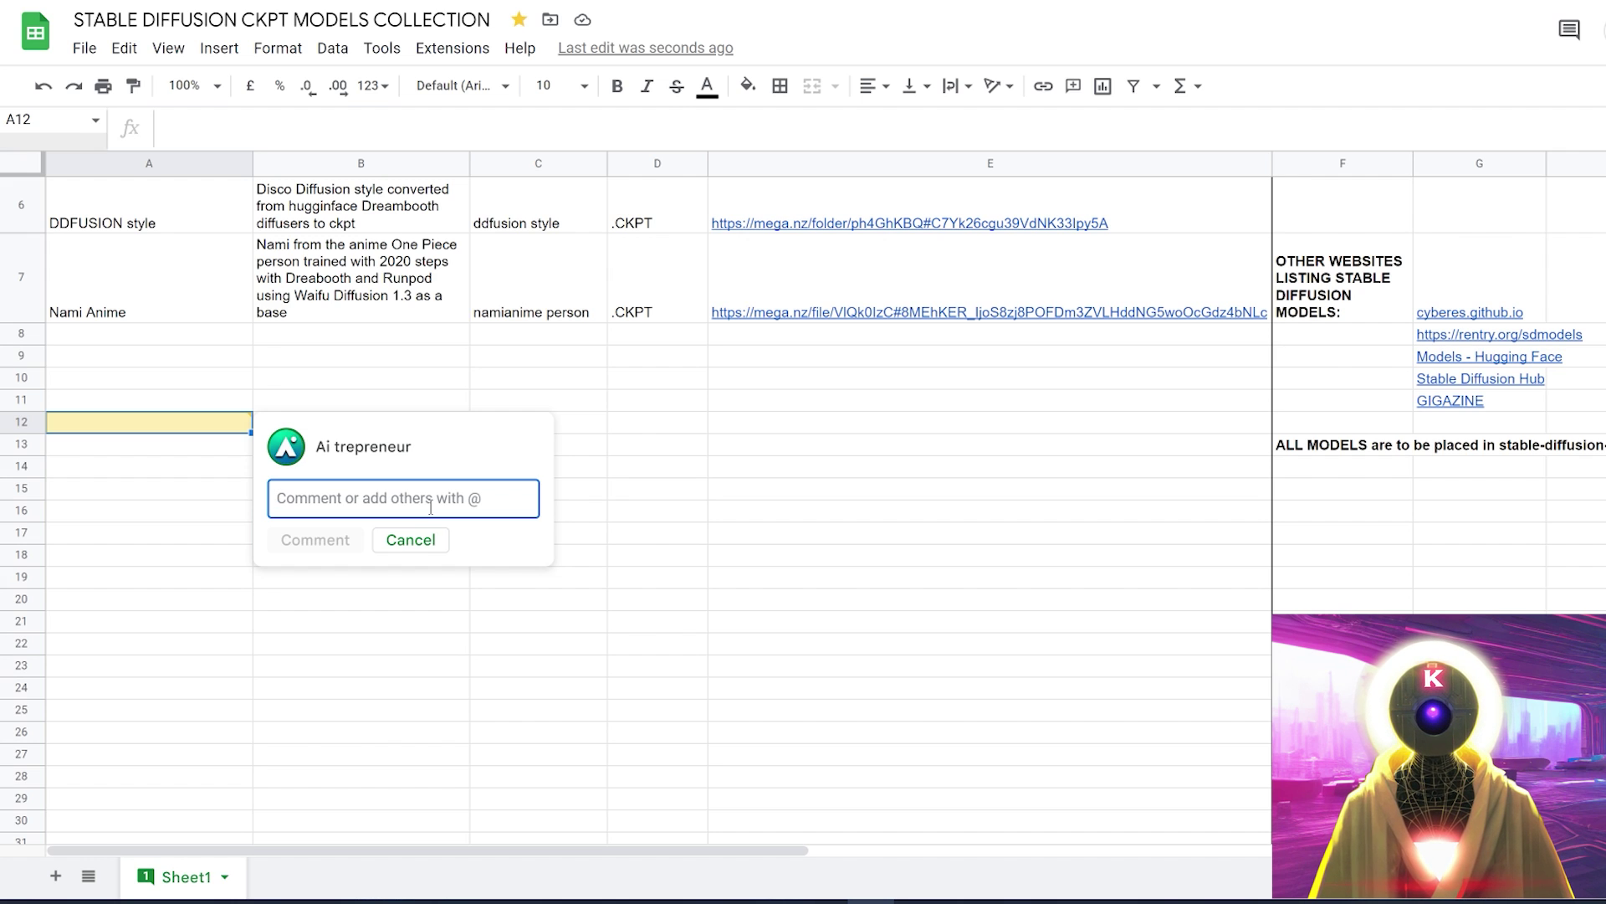
key(Escape)
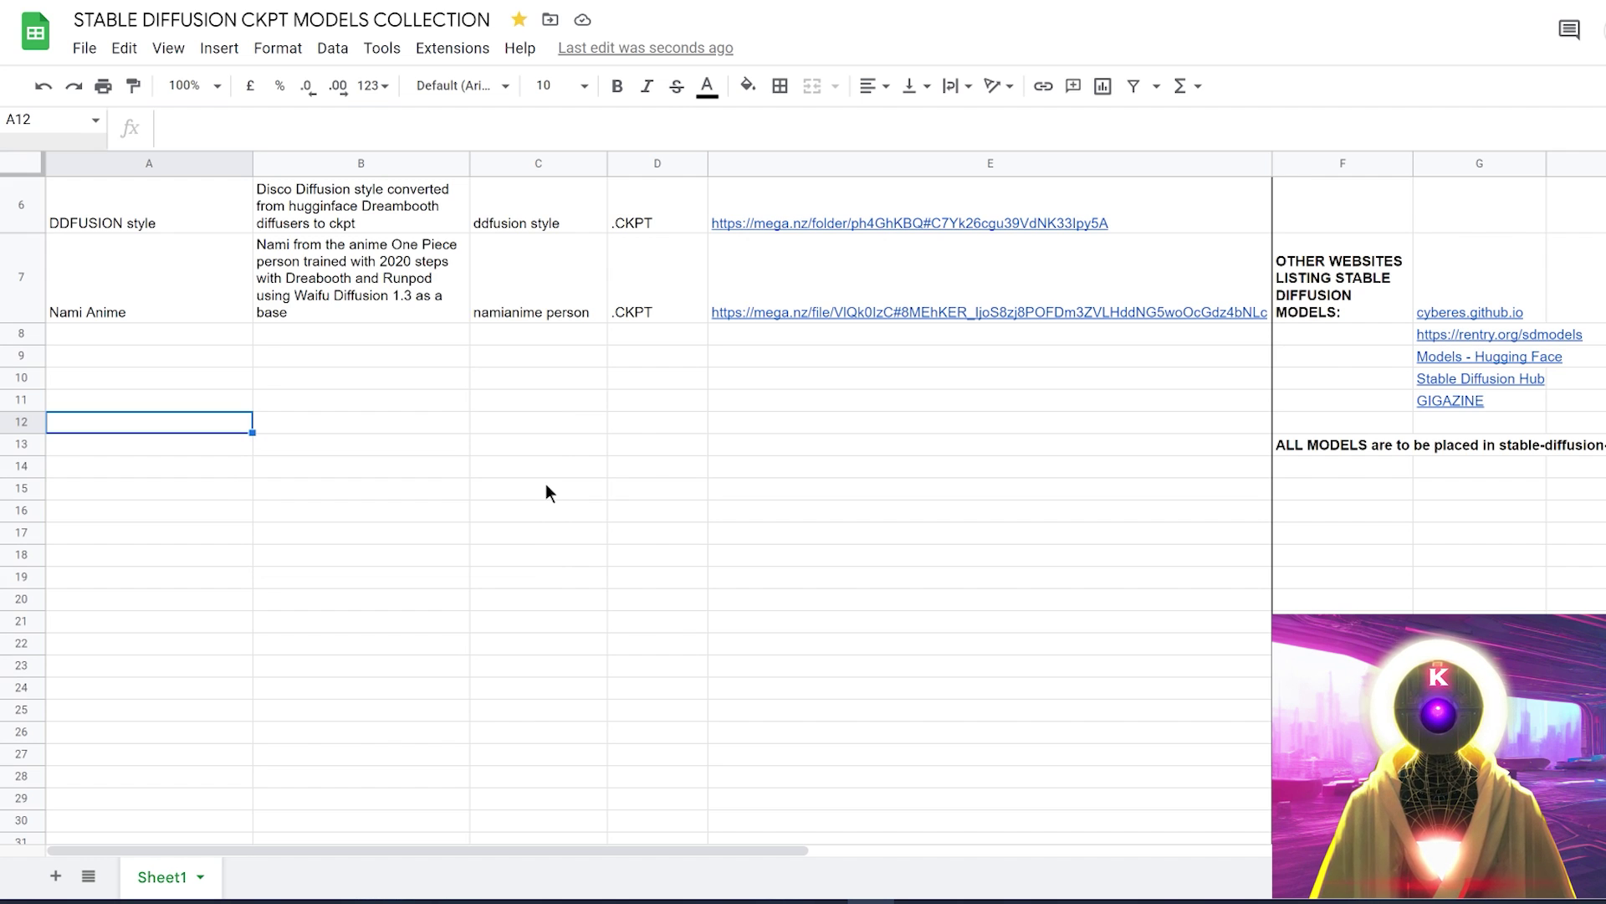
scroll(546, 483, up, 3)
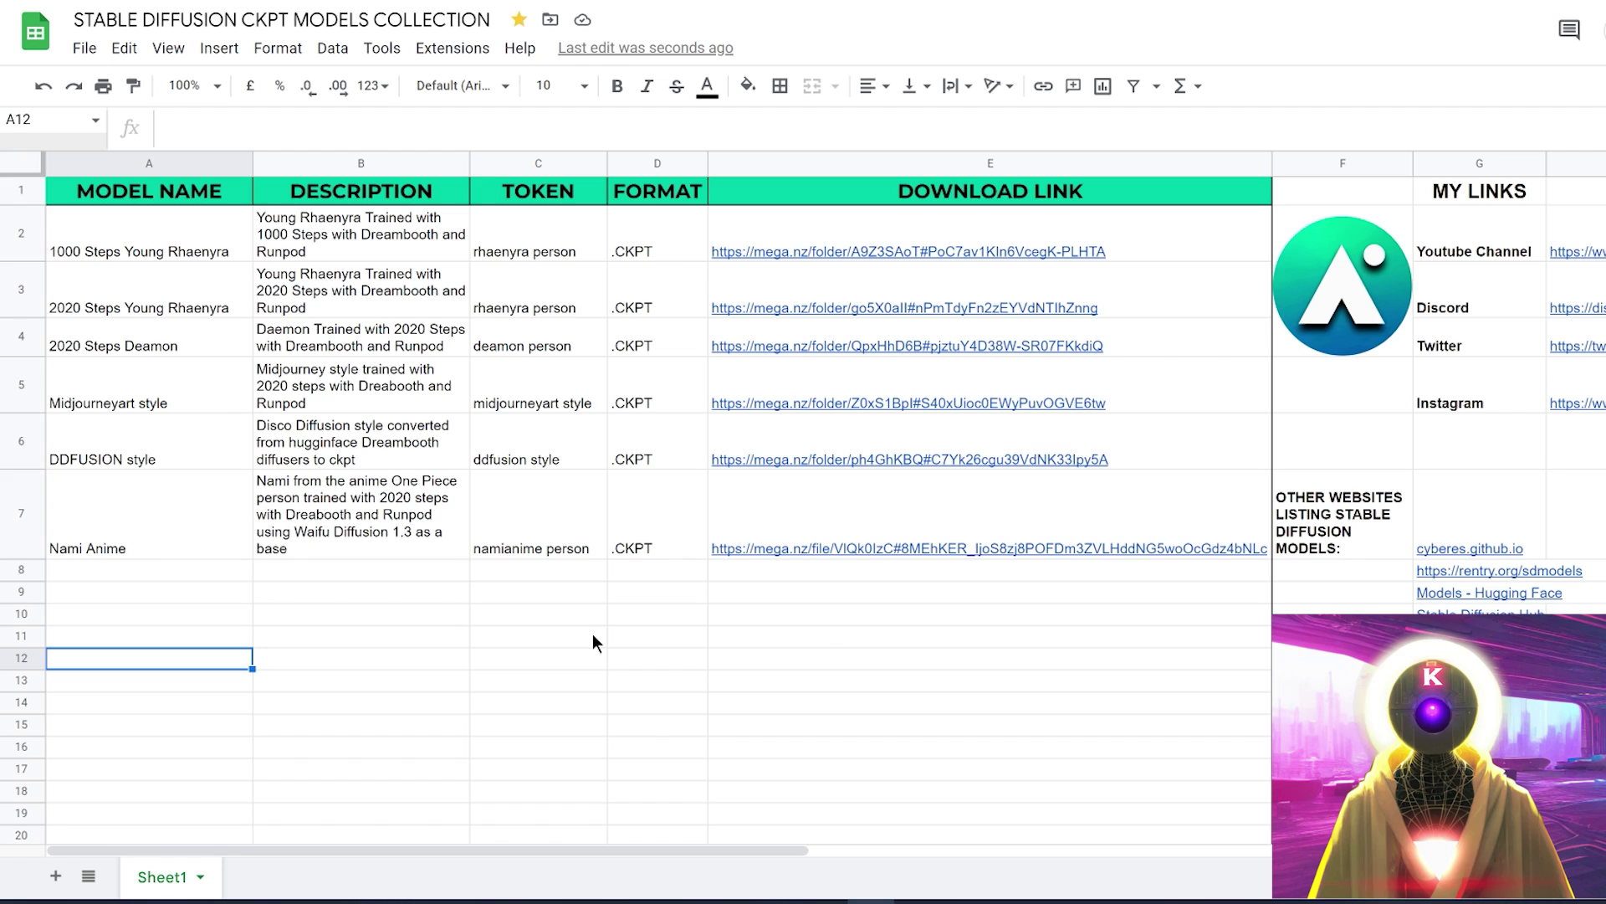